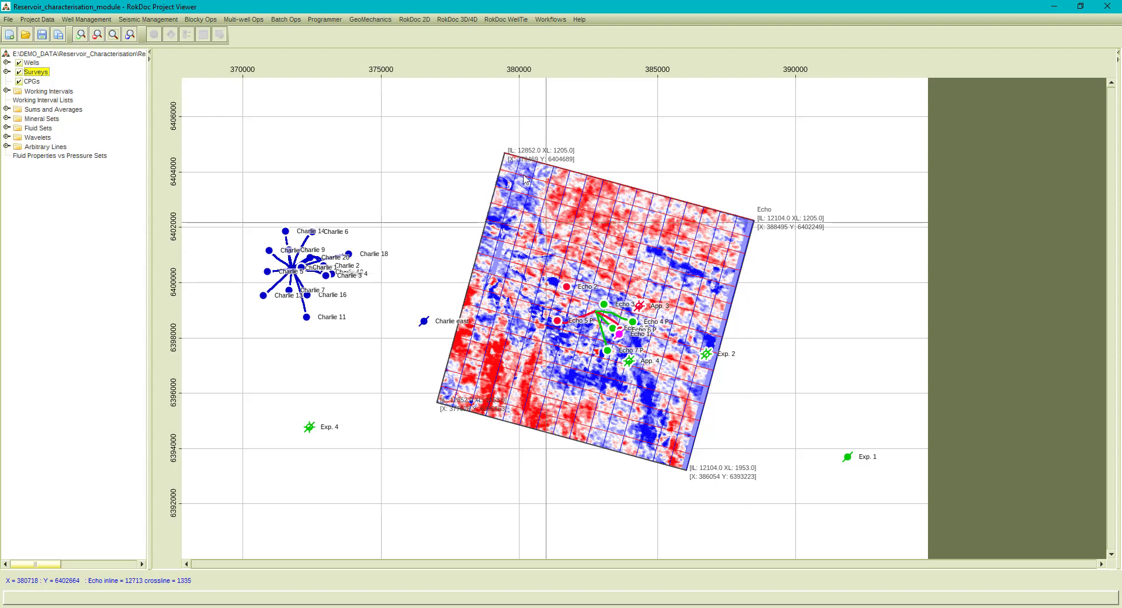
- Create a new 3D session on the Echo survey, adding the five pre-stacks of Angle_stacks as its volume data
left_click(466, 21)
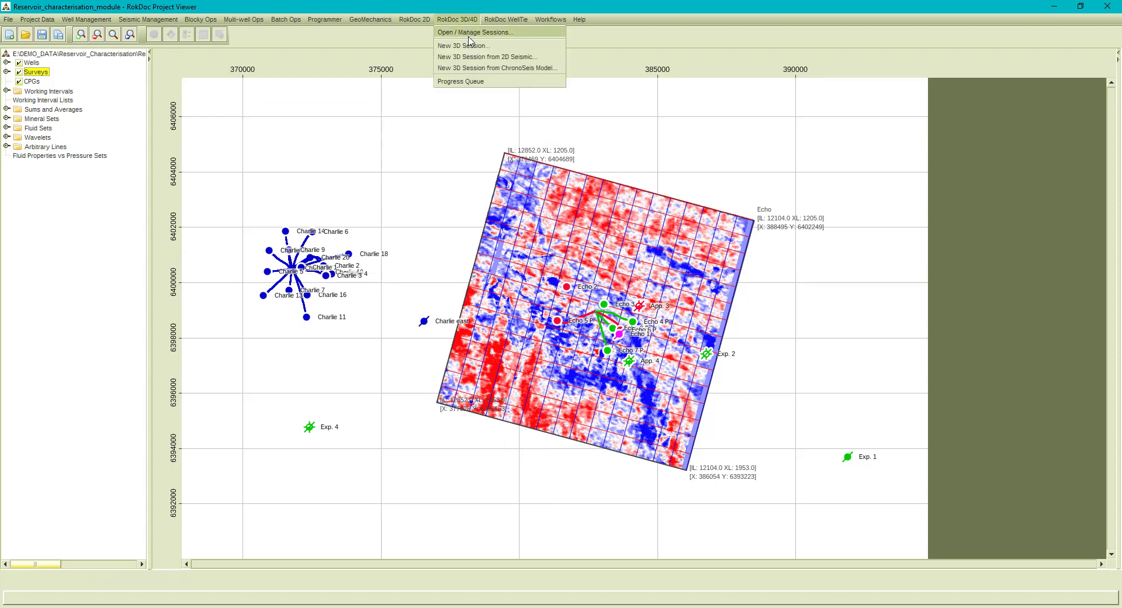
left_click(468, 45)
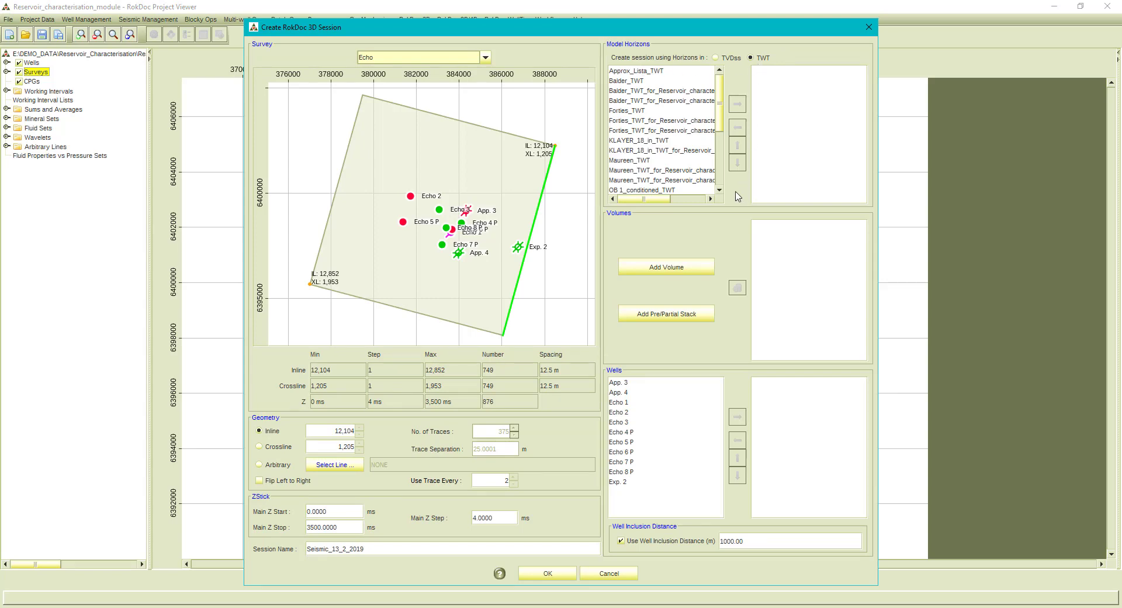
left_click(694, 270)
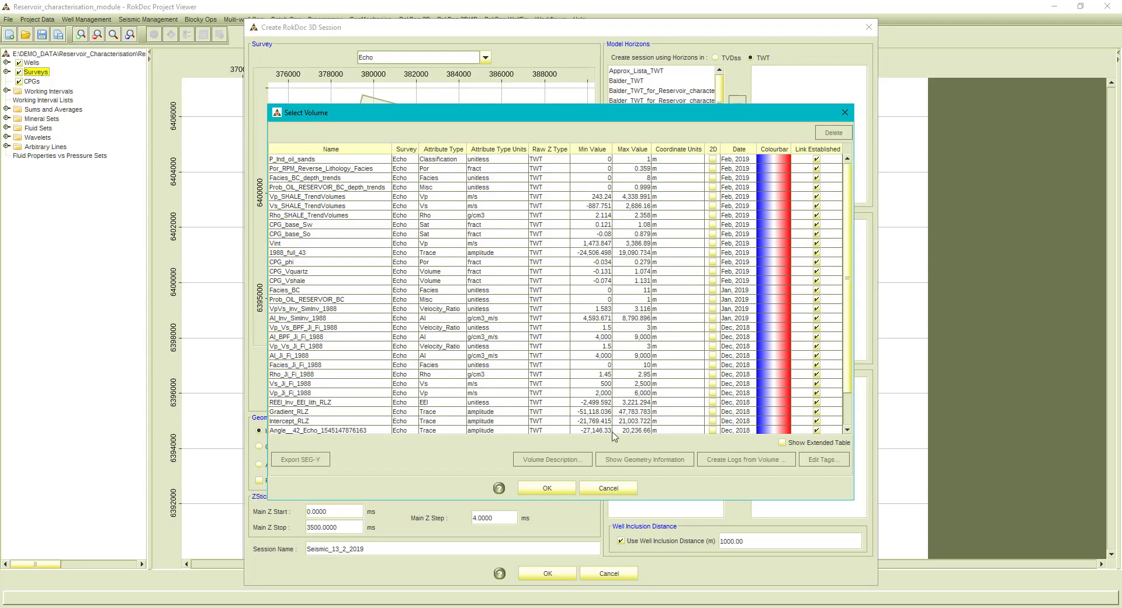
left_click(561, 489)
left_click(654, 314)
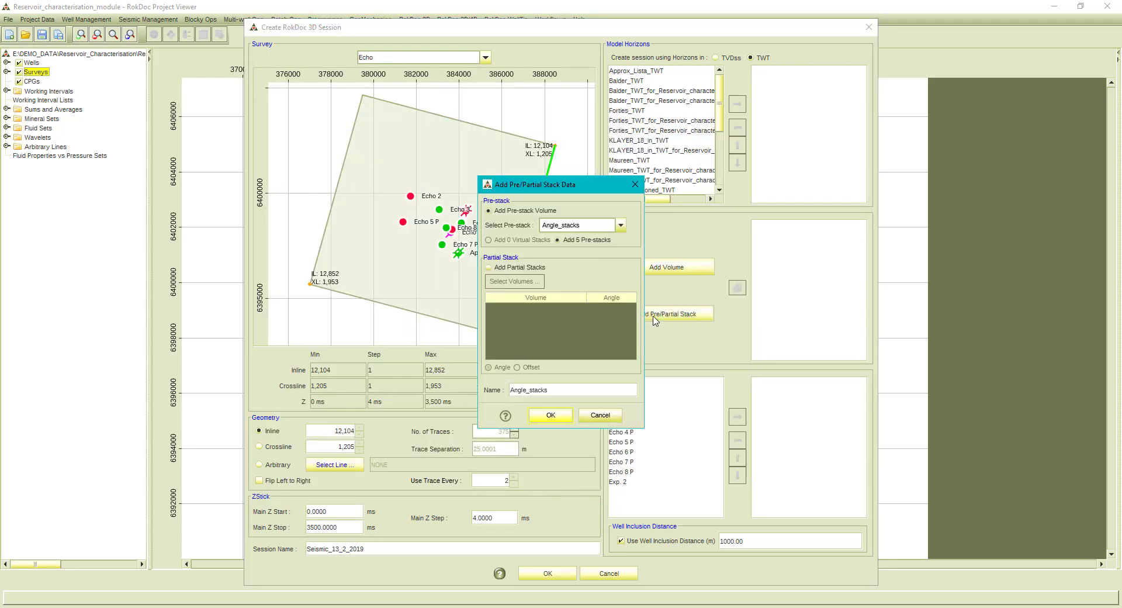
left_click(556, 416)
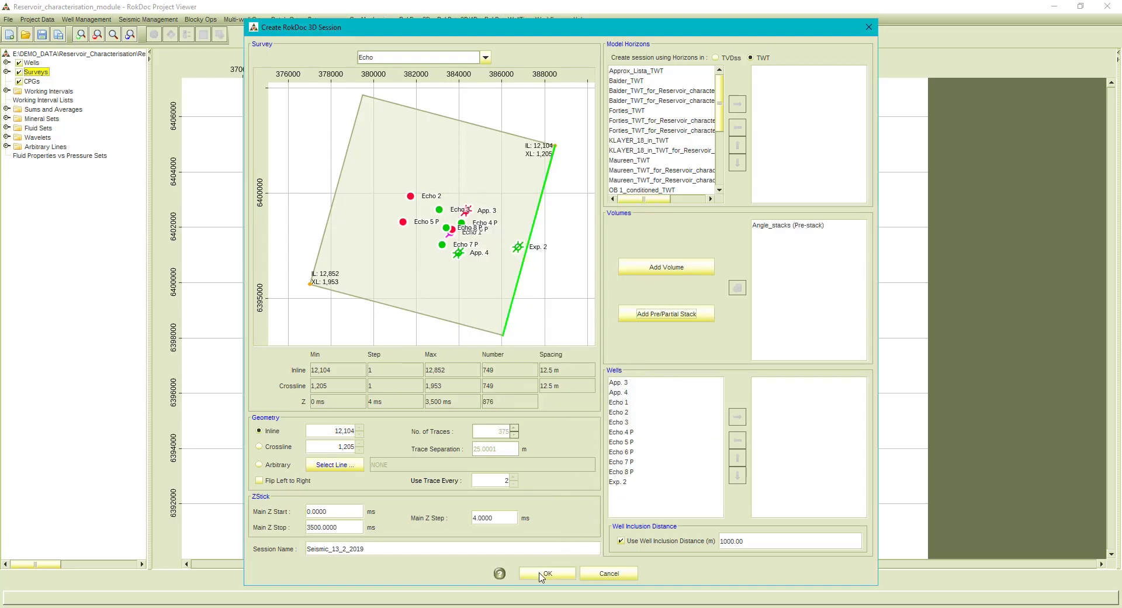
left_click(544, 573)
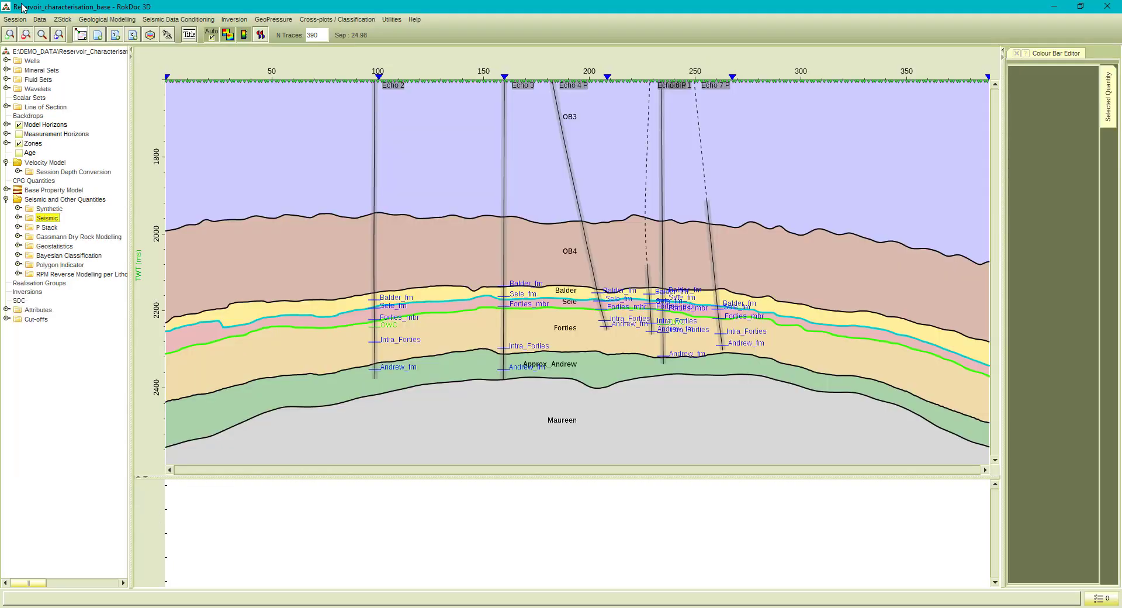
- Look through the session's wells, hiding Echo 4 P from the section and showing it again
left_click(7, 61)
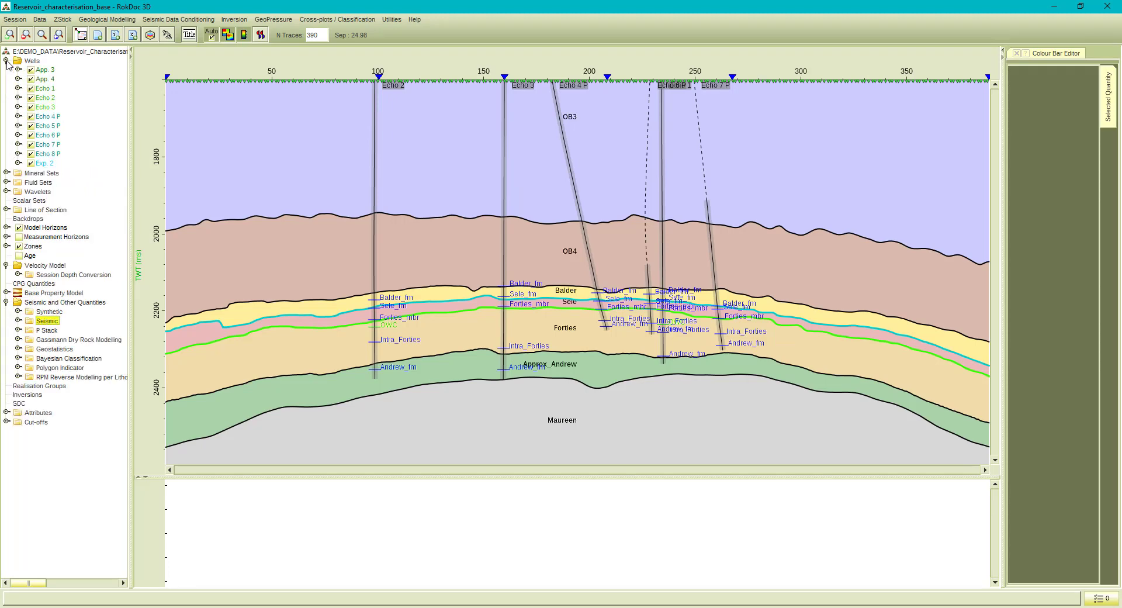
left_click(31, 117)
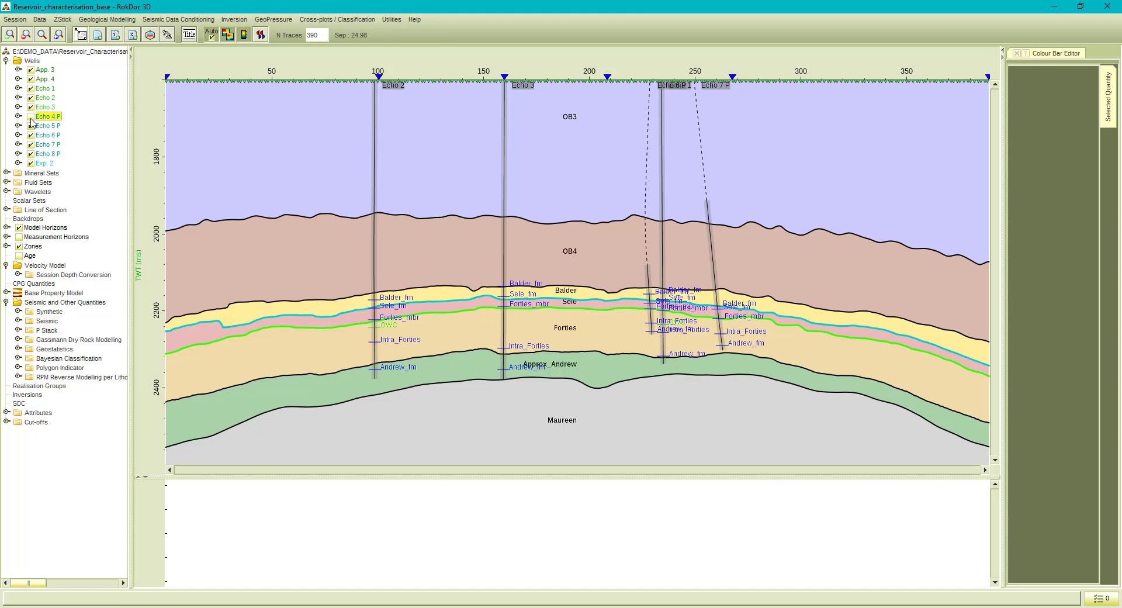
left_click(31, 117)
left_click(7, 61)
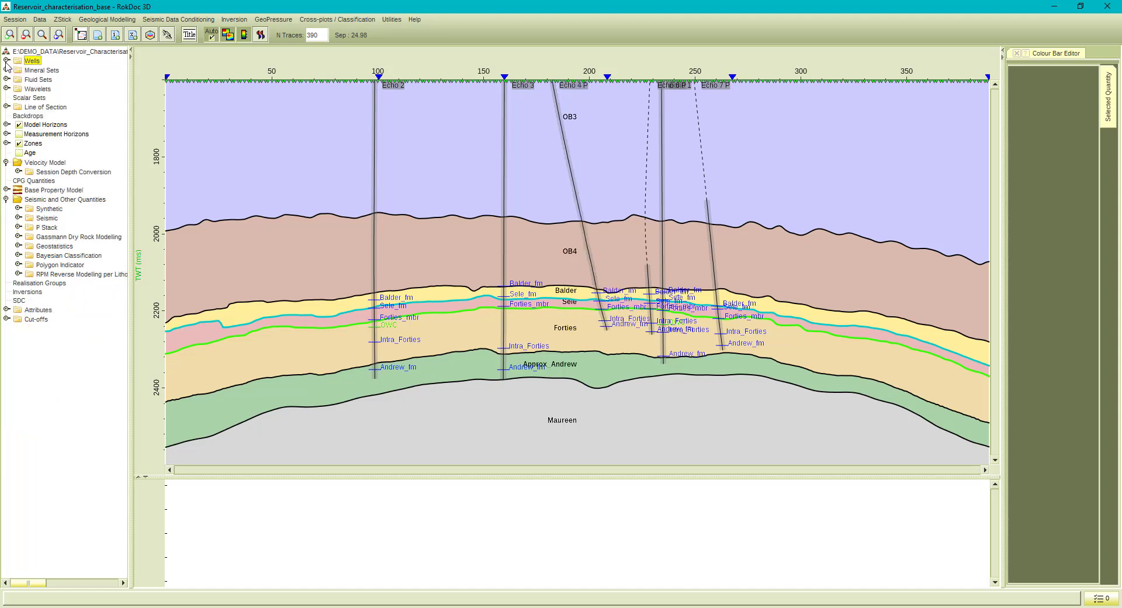
- Inspect the model horizons, toggling the Sele horizon off and on, and look over the list of zones
left_click(6, 125)
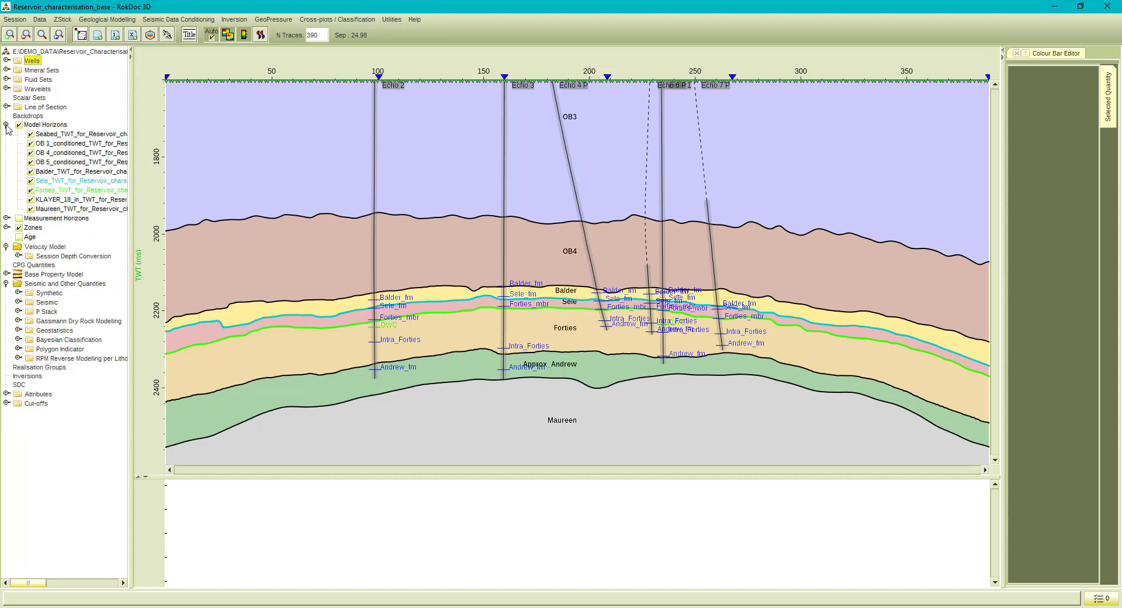
left_click(31, 182)
left_click(31, 181)
left_click(7, 125)
left_click(7, 144)
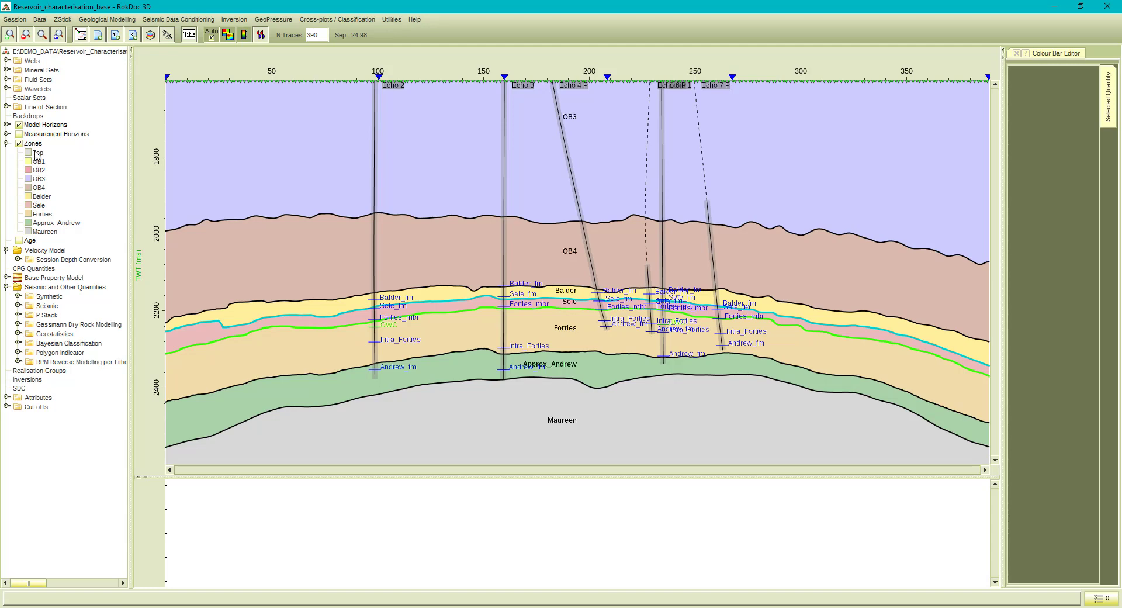
left_click(6, 143)
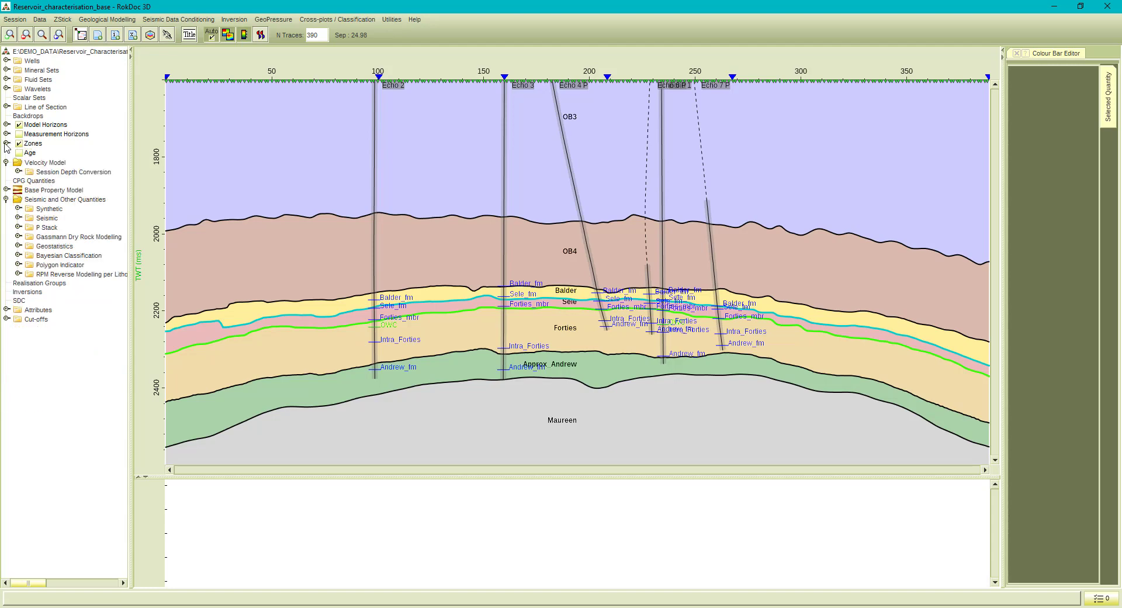
- Display the 1988_full_43 seismic volume on the section and hide the coloured zones
left_click(19, 218)
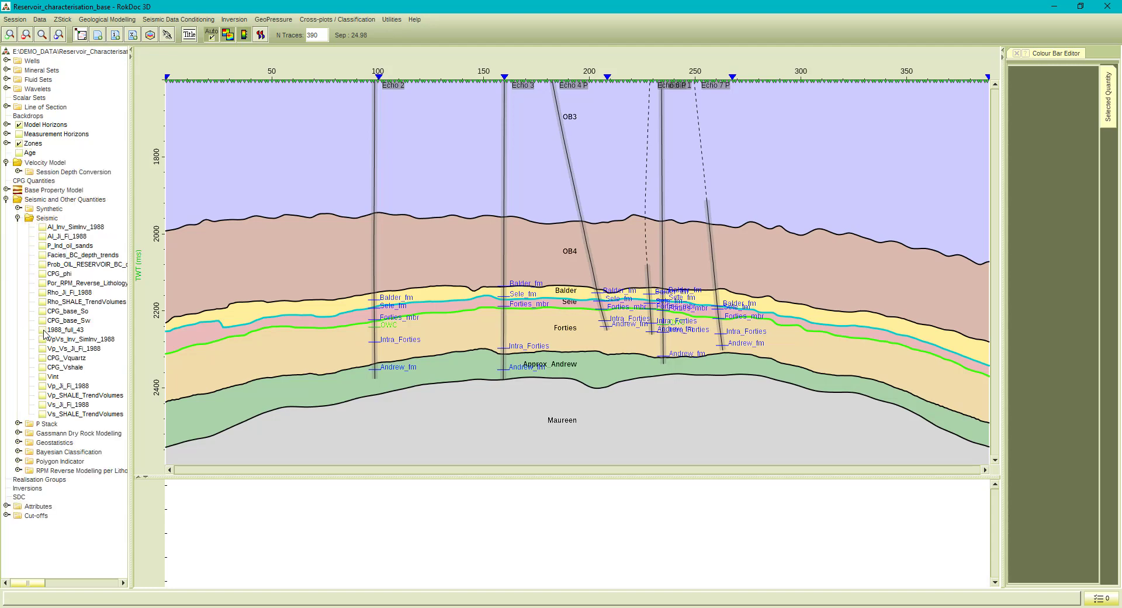
left_click(42, 330)
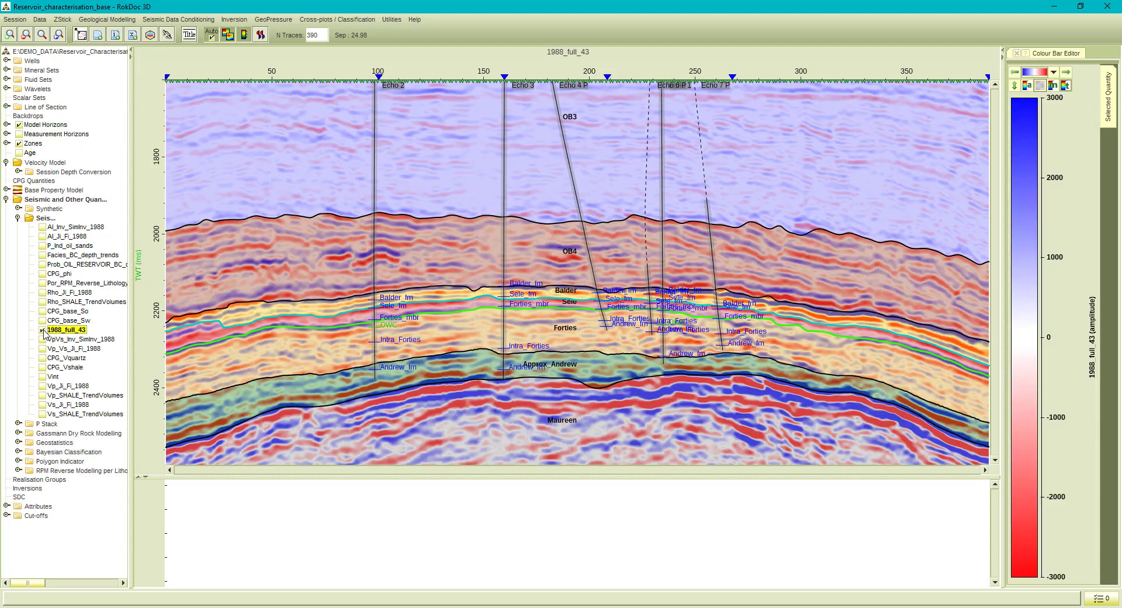
left_click(17, 218)
left_click(19, 143)
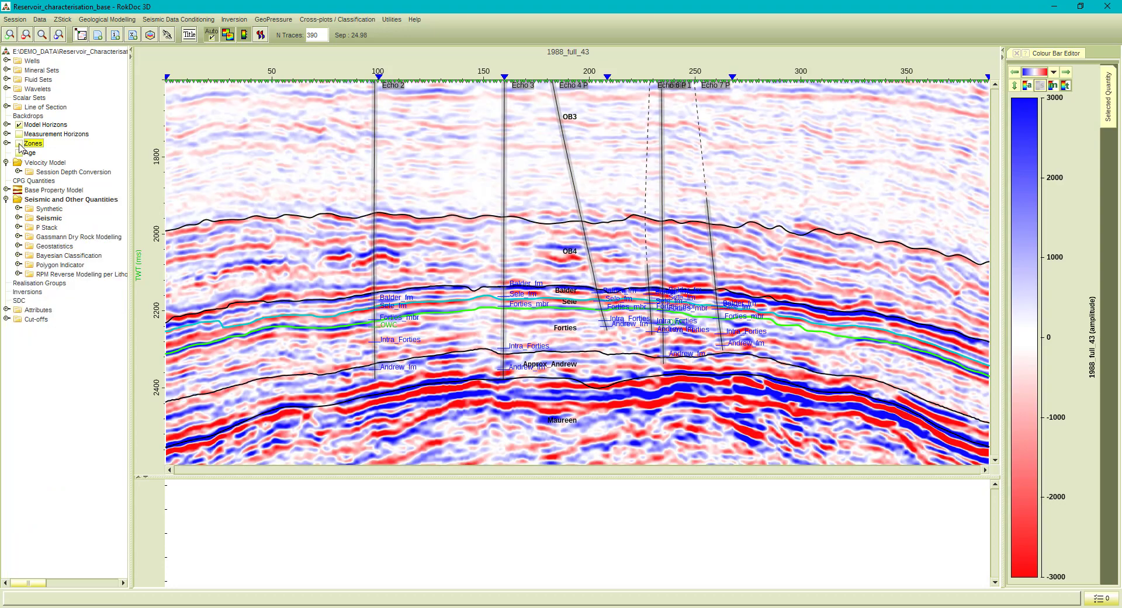
- Review the zones' stratigraphy and the depth conversion types in the zone editor, and leave it without saving
left_click(107, 20)
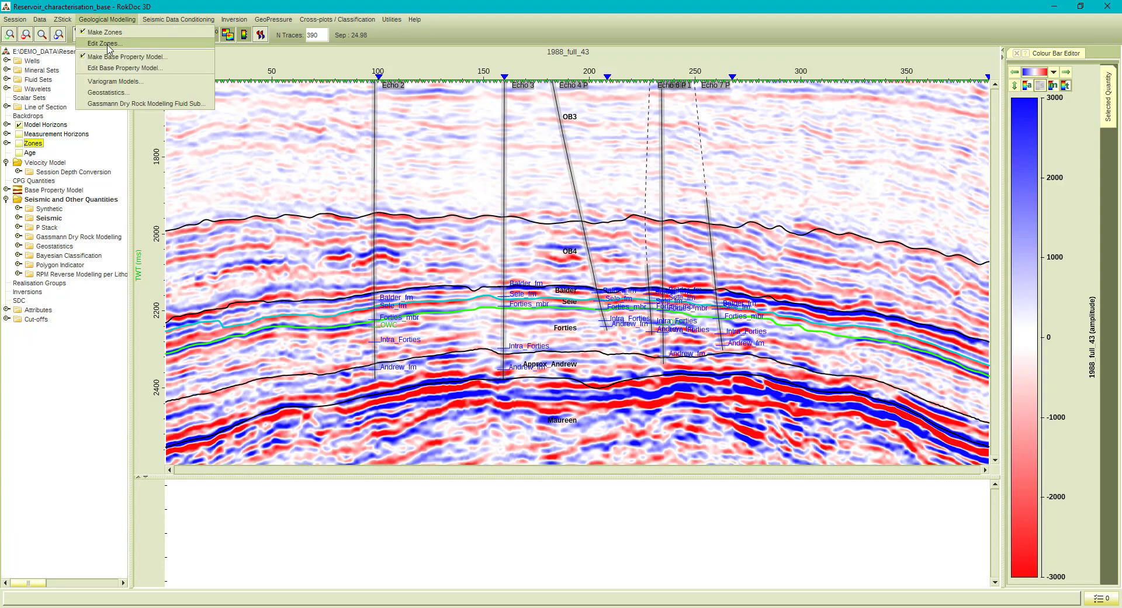
left_click(108, 50)
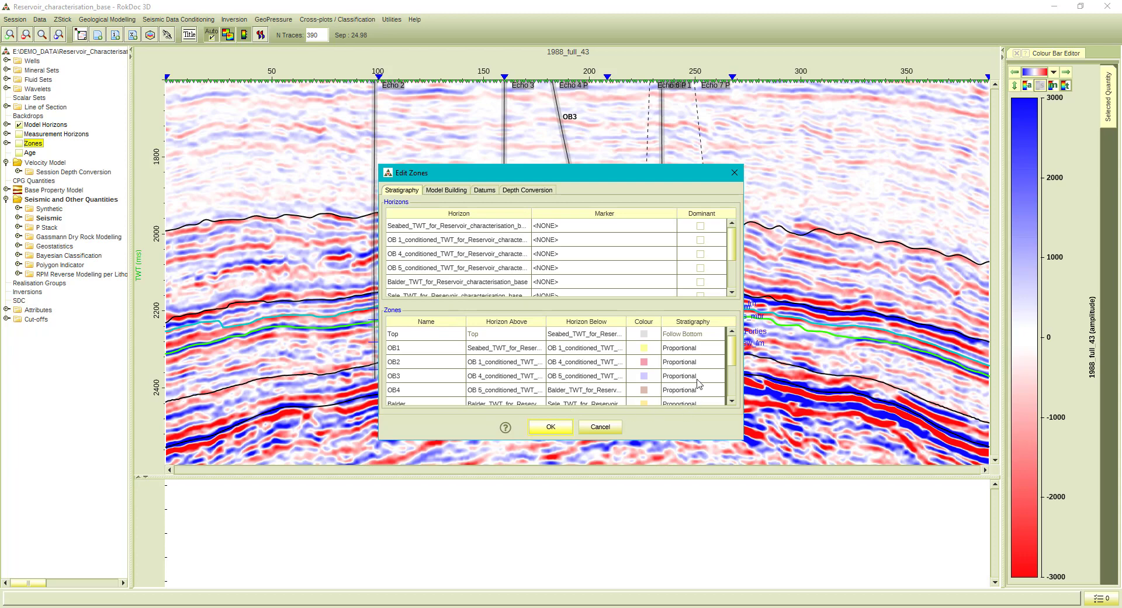
scroll(730, 359, "down", 3)
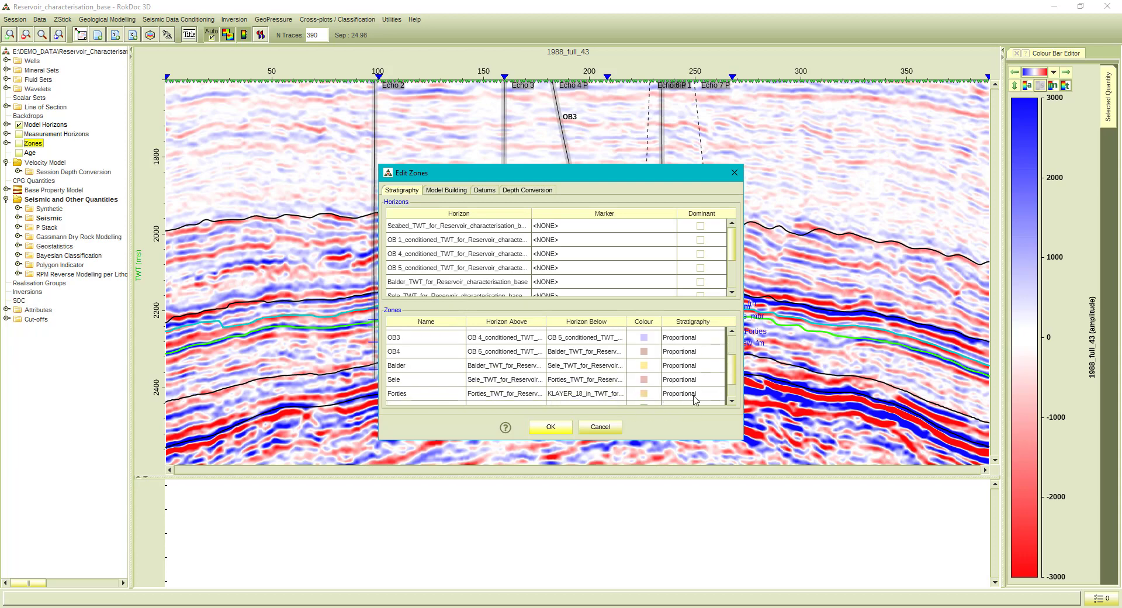
left_click(533, 192)
left_click(522, 212)
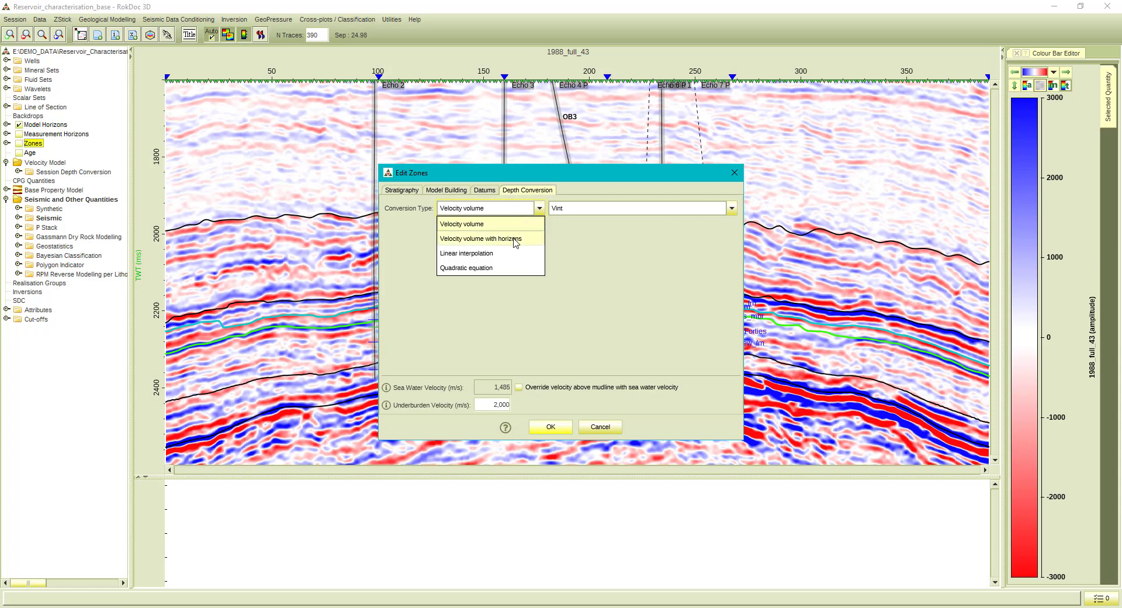
left_click(498, 227)
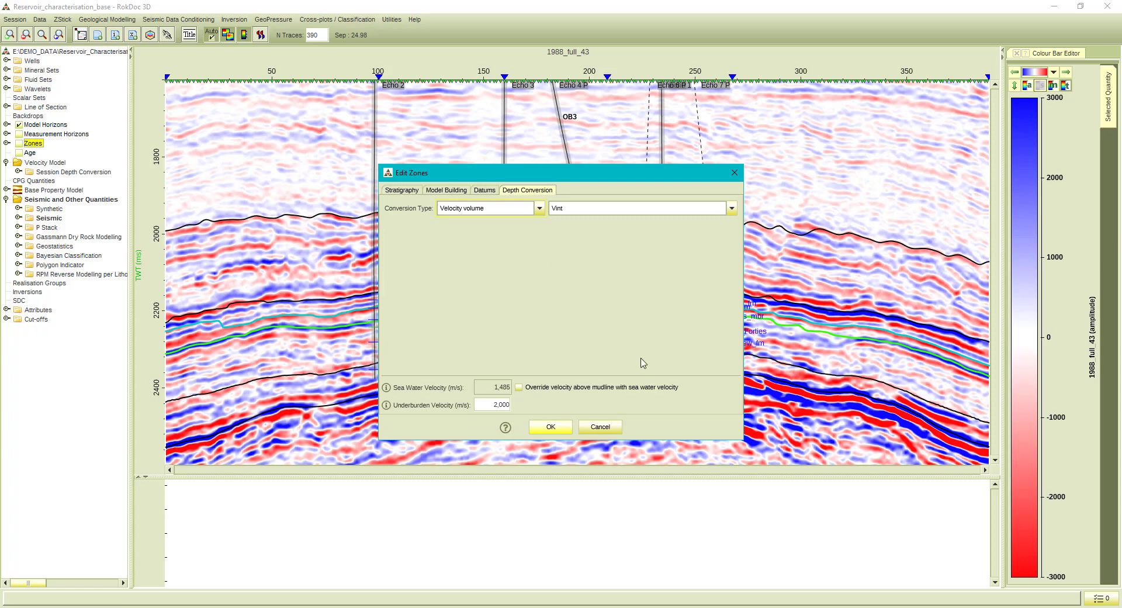
left_click(608, 426)
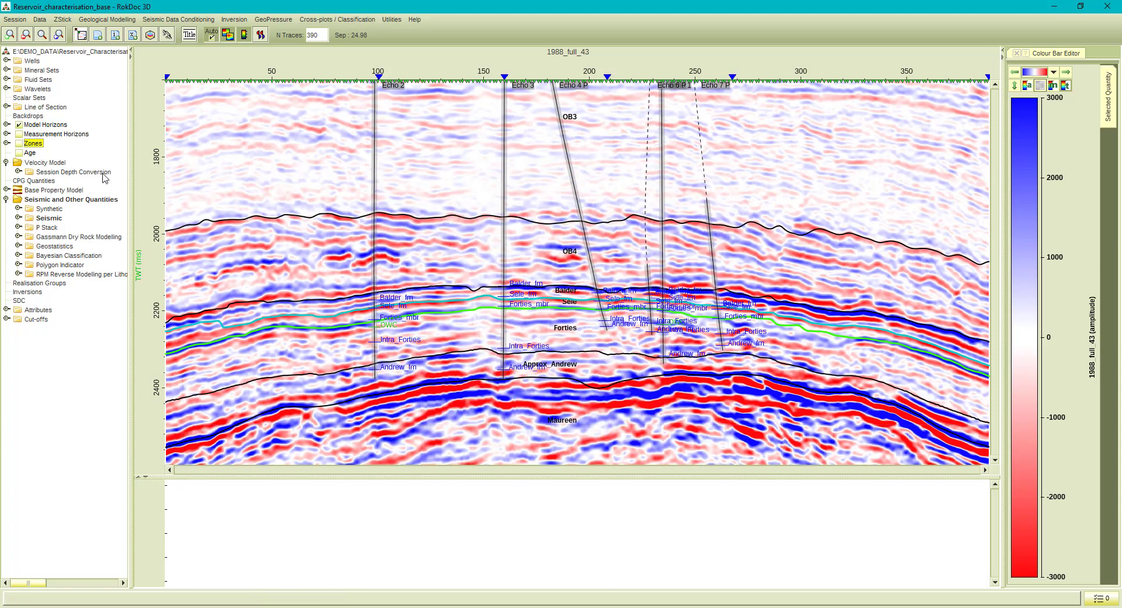
- Overlay the session's Velocity Field on the seismic and view the section in TVDss, returning to TWT
left_click(19, 172)
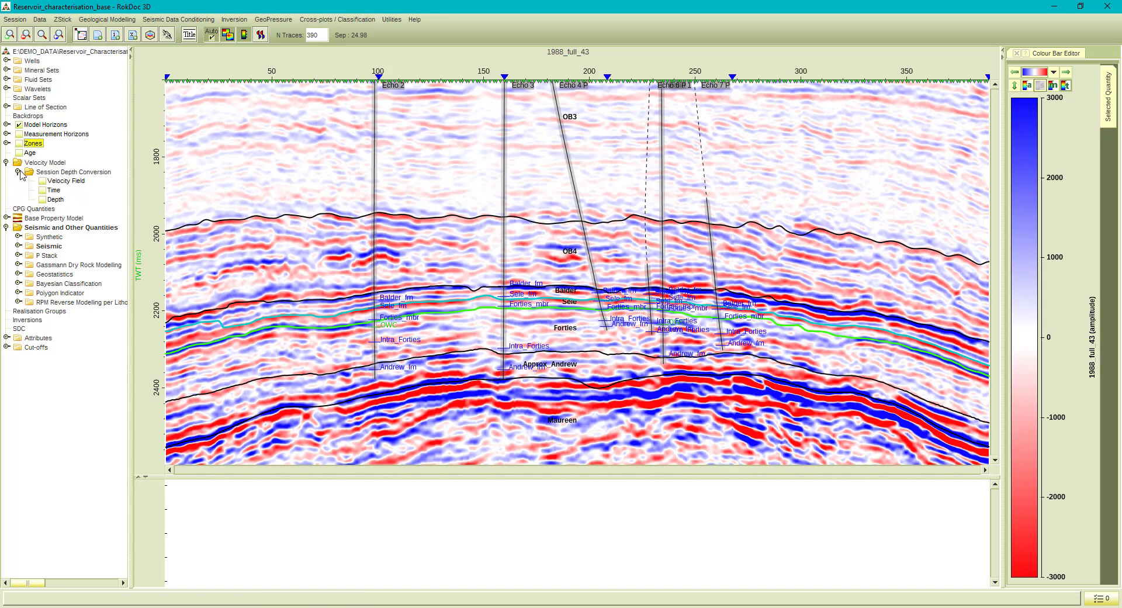
left_click(42, 182)
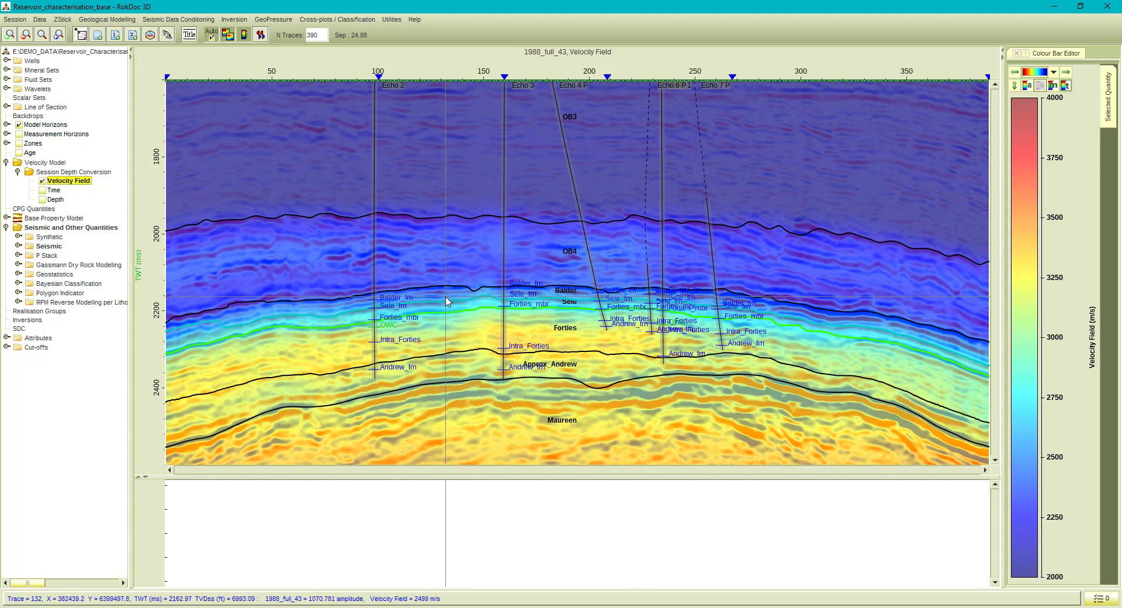
left_click(60, 21)
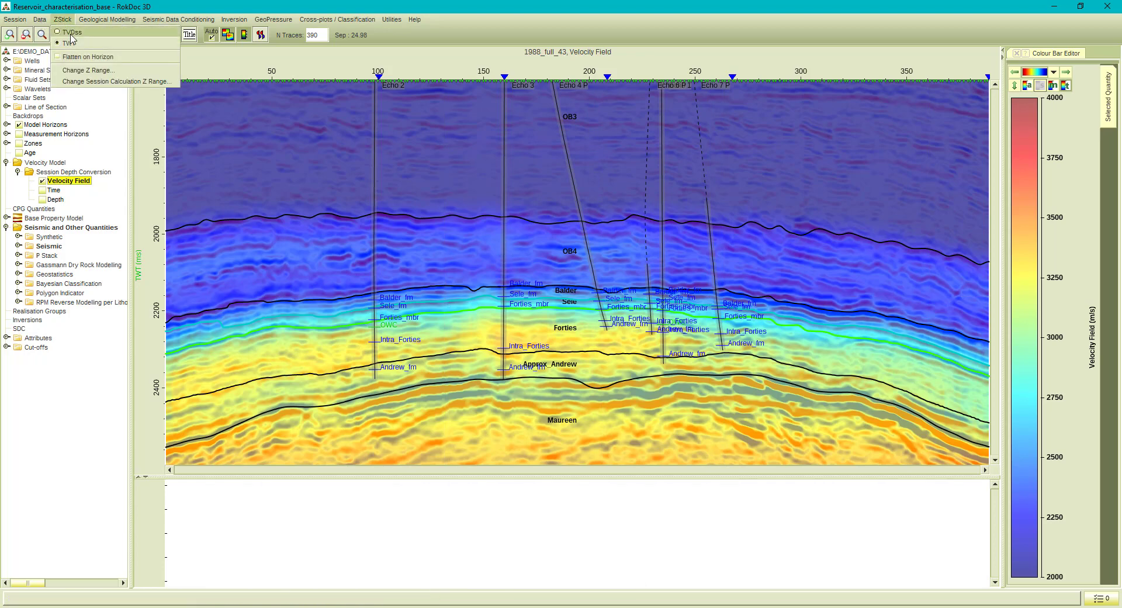
left_click(71, 33)
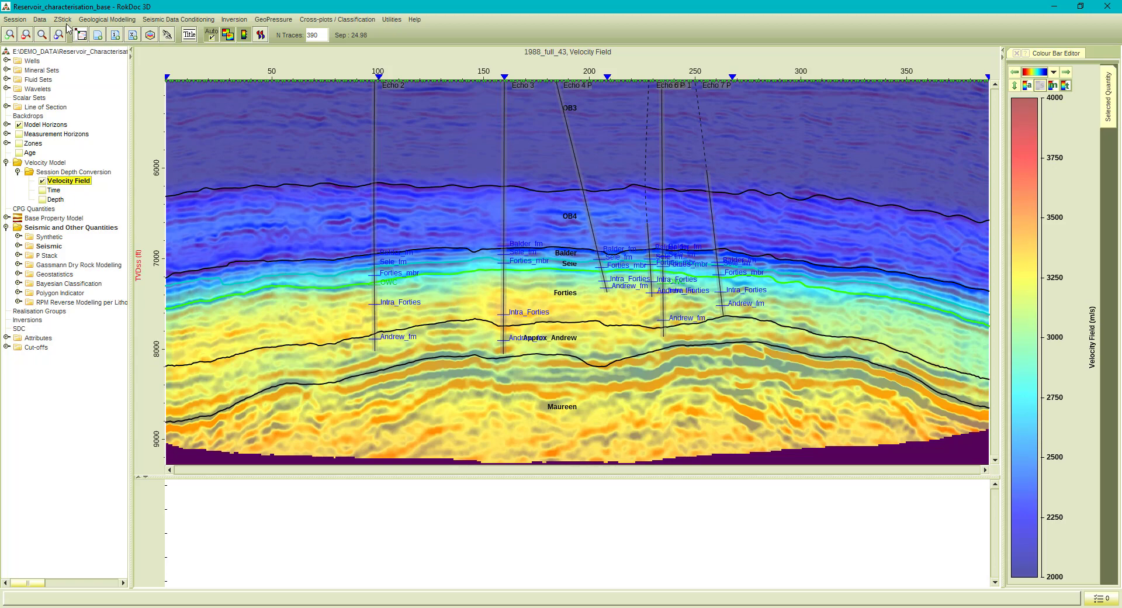
left_click(63, 20)
left_click(68, 43)
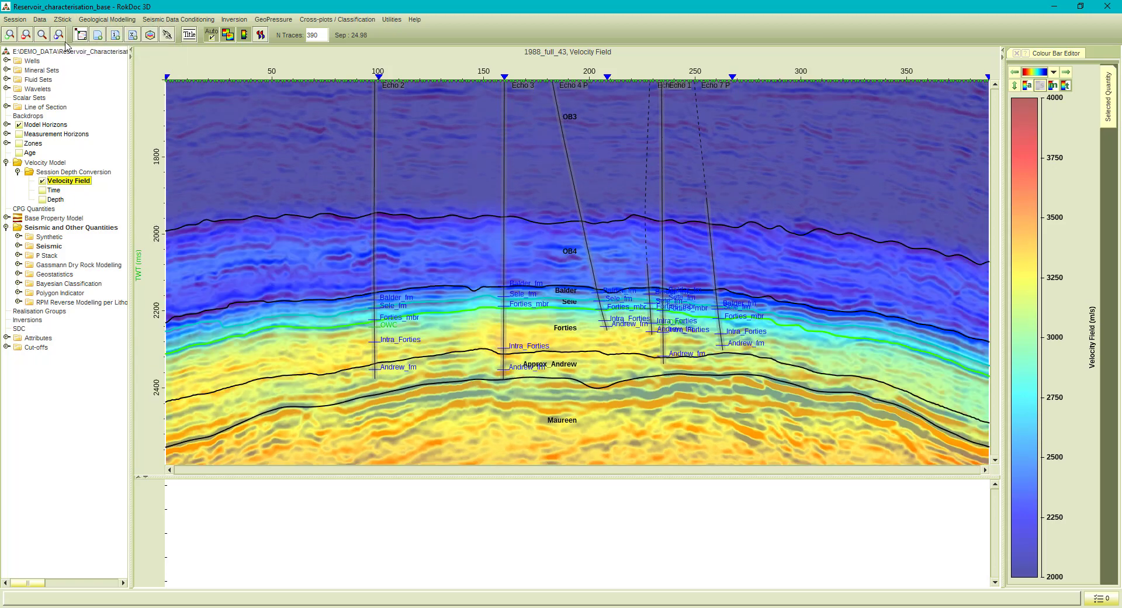
- Flatten the section on the Forties_TWT_for_Reservoir_characterisation_base horizon
left_click(63, 20)
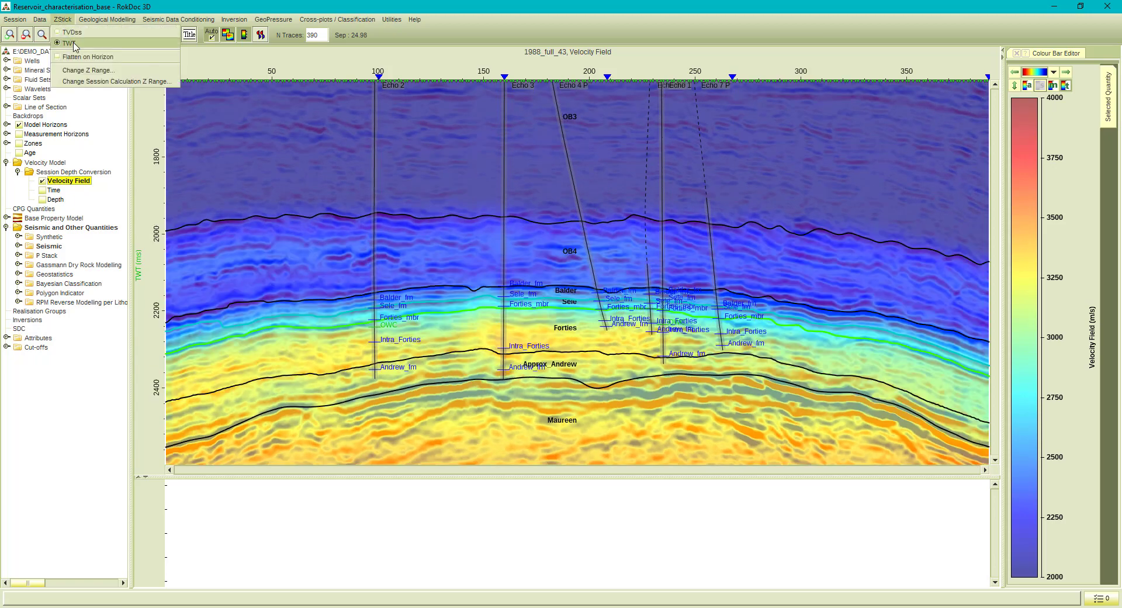
left_click(90, 54)
left_click(505, 300)
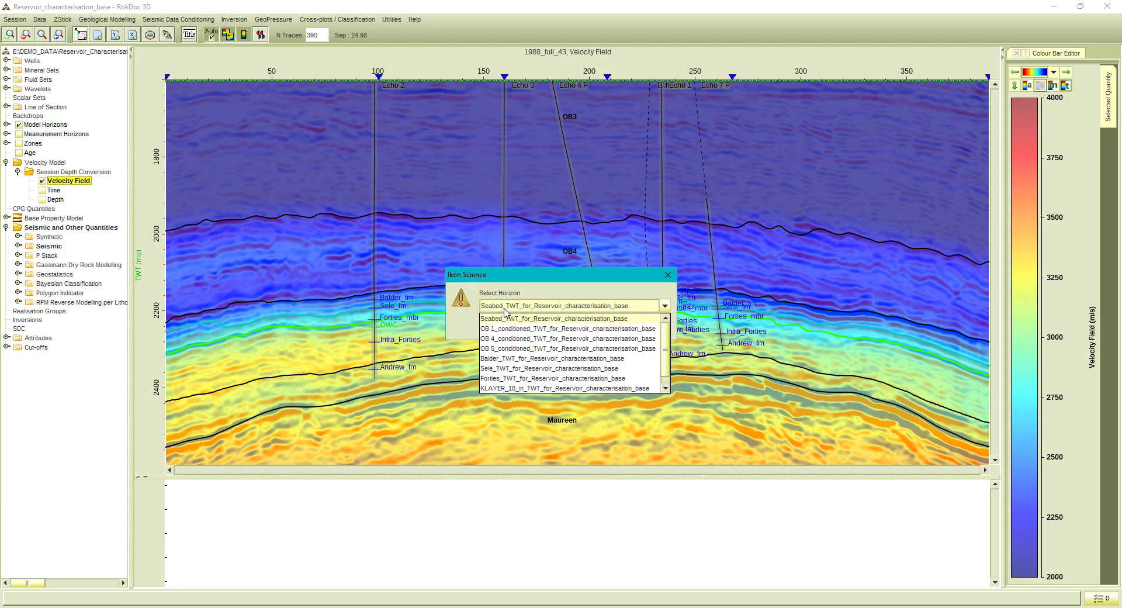
left_click(516, 354)
left_click(543, 325)
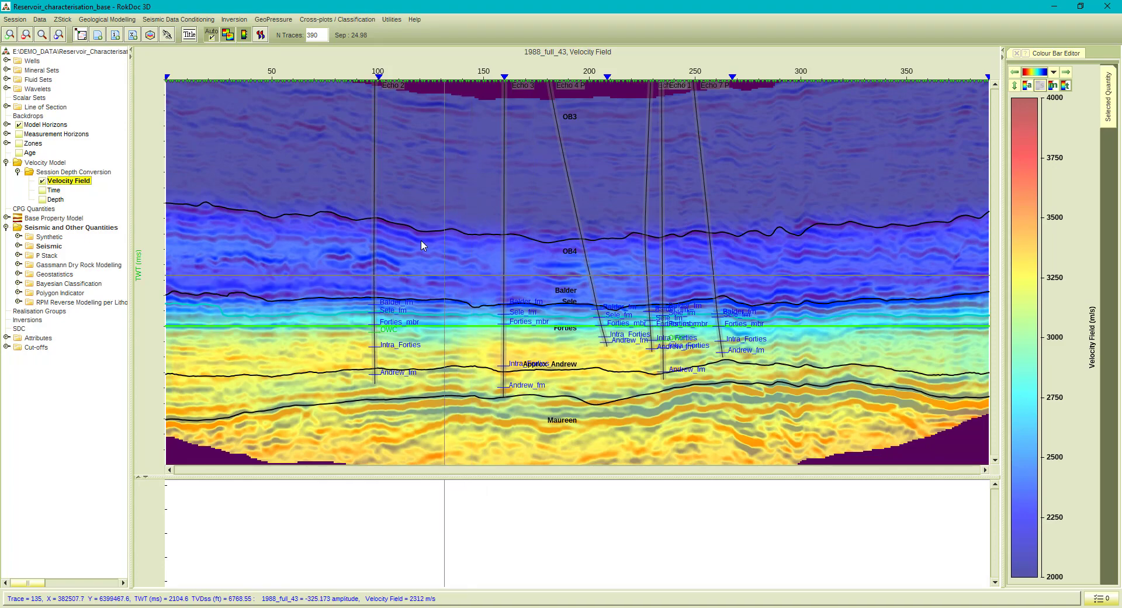
- Turn off horizon flattening and hide the Velocity Field overlay, collapsing the velocity model and seismic quantity branches
left_click(65, 21)
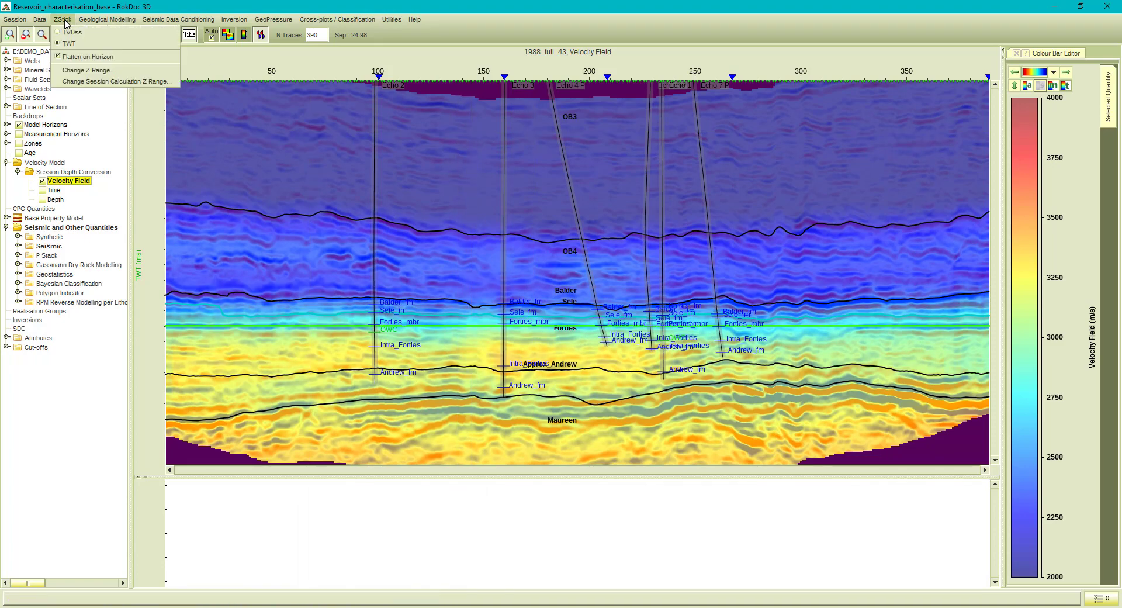
left_click(69, 56)
left_click(43, 182)
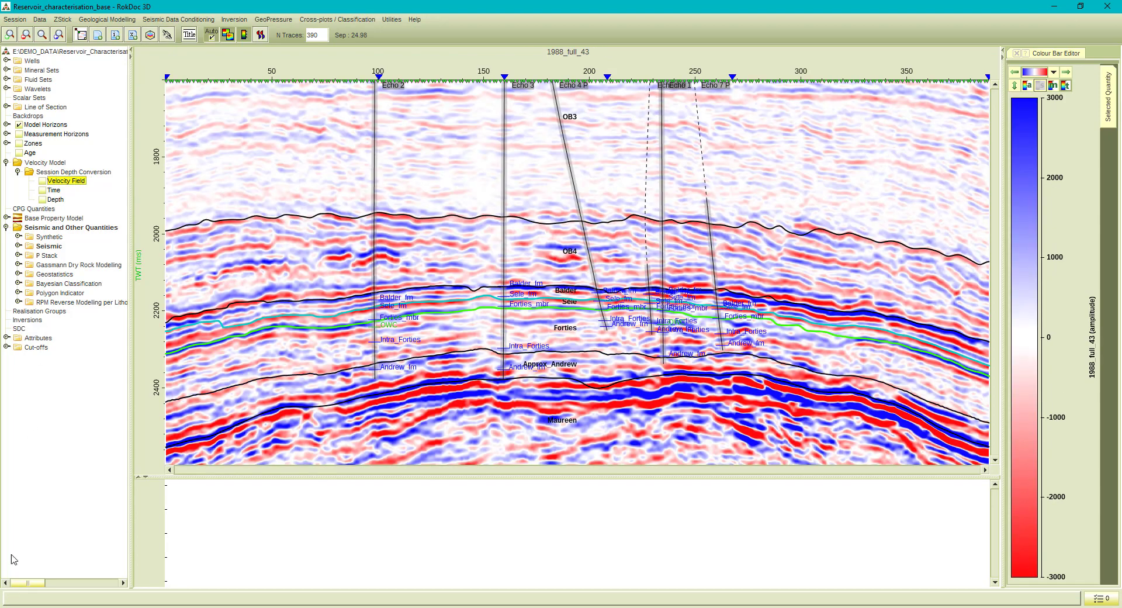
left_click(7, 227)
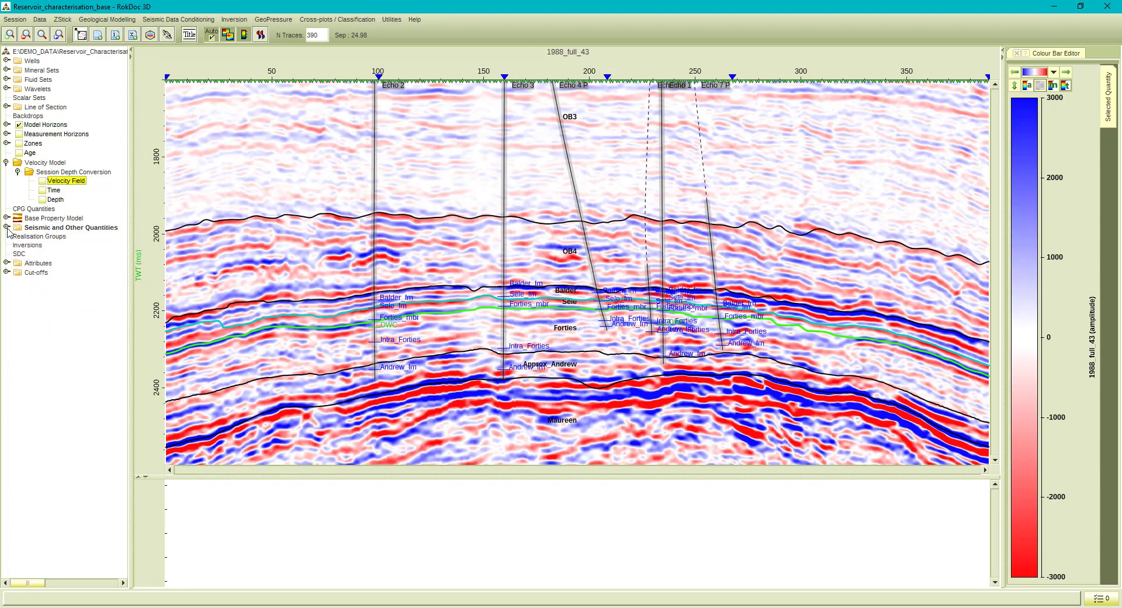
left_click(17, 172)
left_click(6, 162)
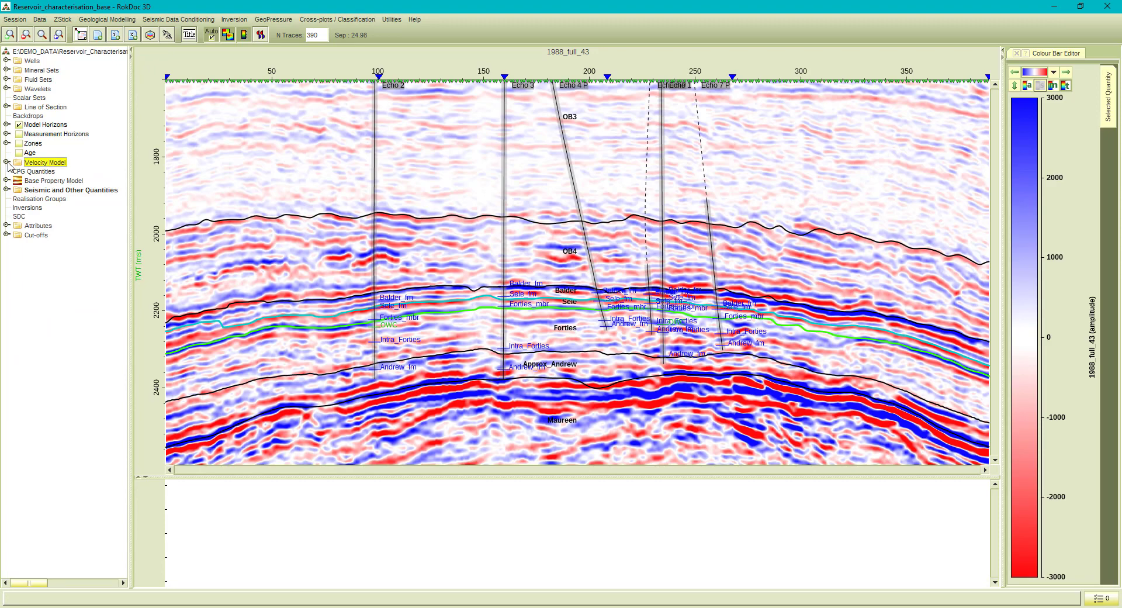
- Open the Base Property Model for editing and inspect the Vp fill settings of the OB3 zone
left_click(34, 183)
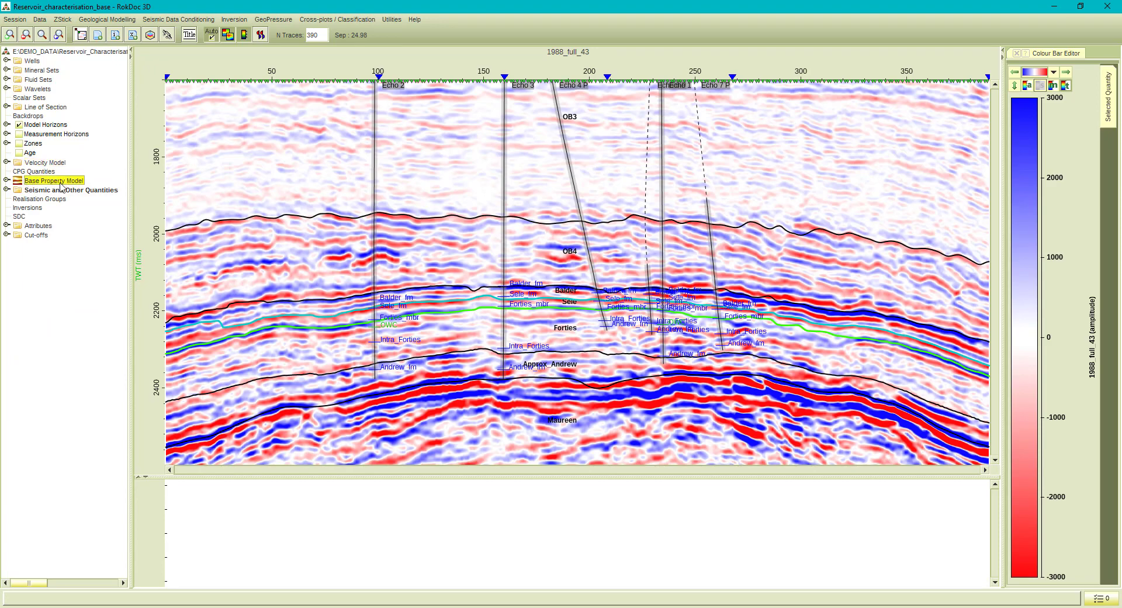
left_click(109, 20)
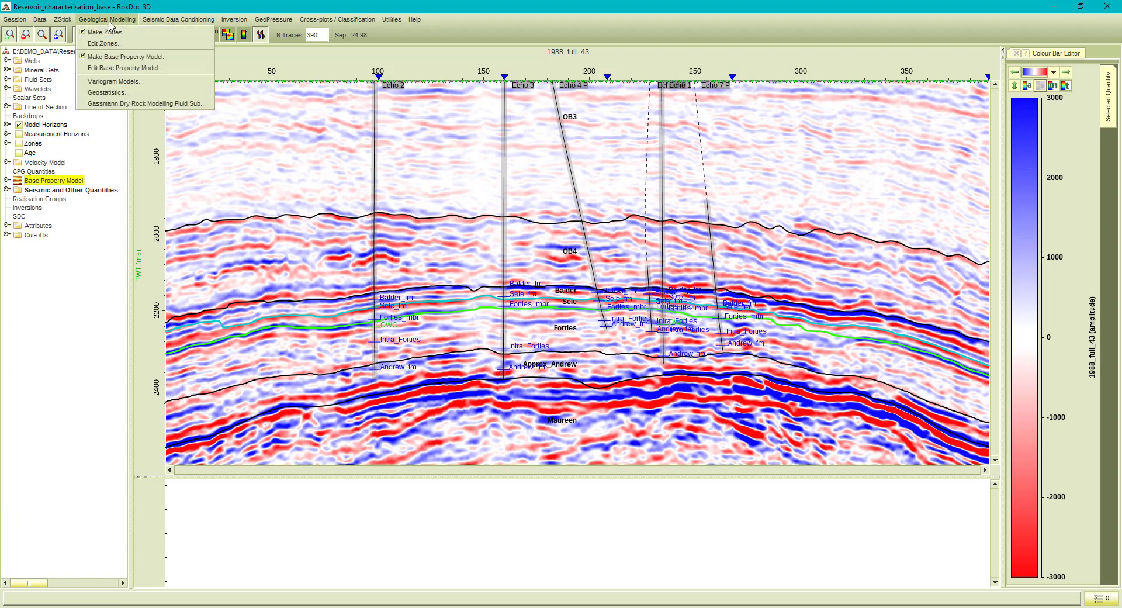
left_click(127, 68)
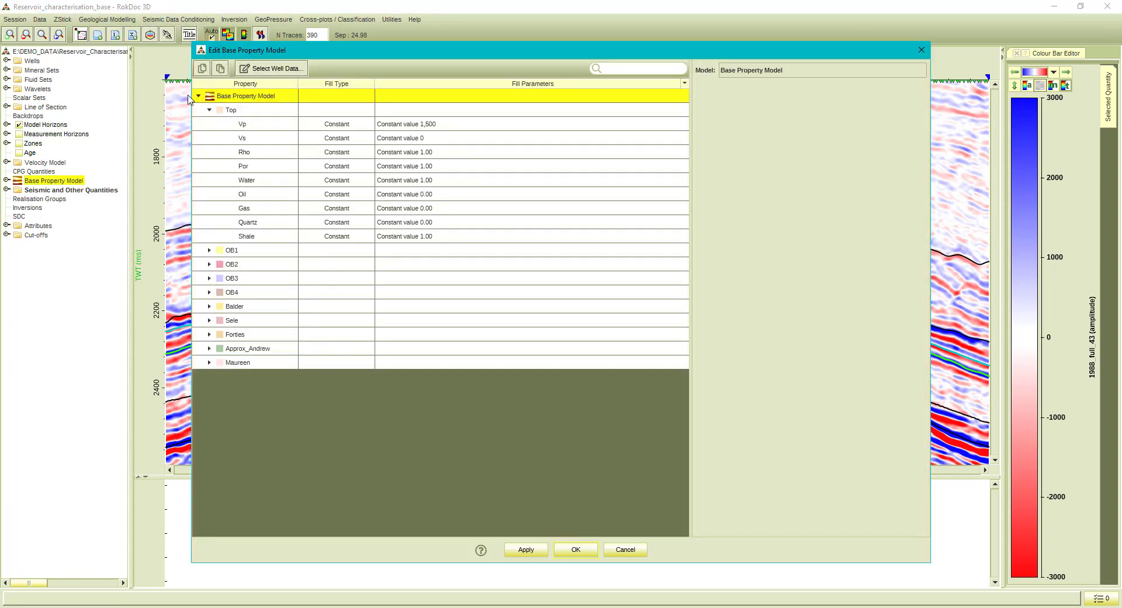
left_click(208, 110)
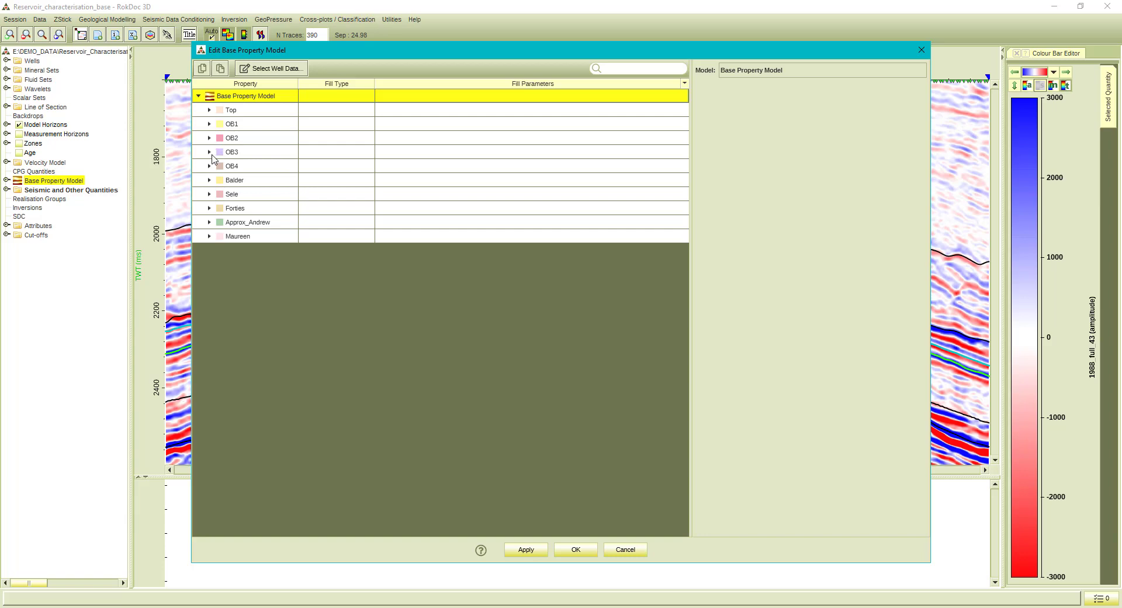
left_click(210, 152)
left_click(316, 170)
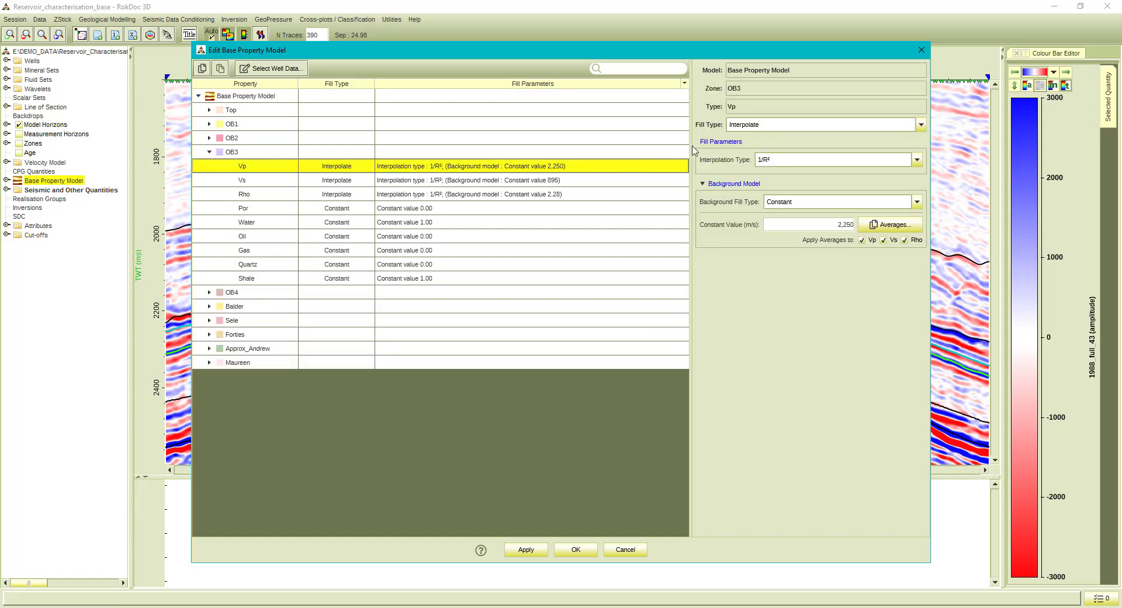
- Review the available fill types and interpolation types for the OB3 zone's Vp, leaving both settings as they are
left_click(741, 127)
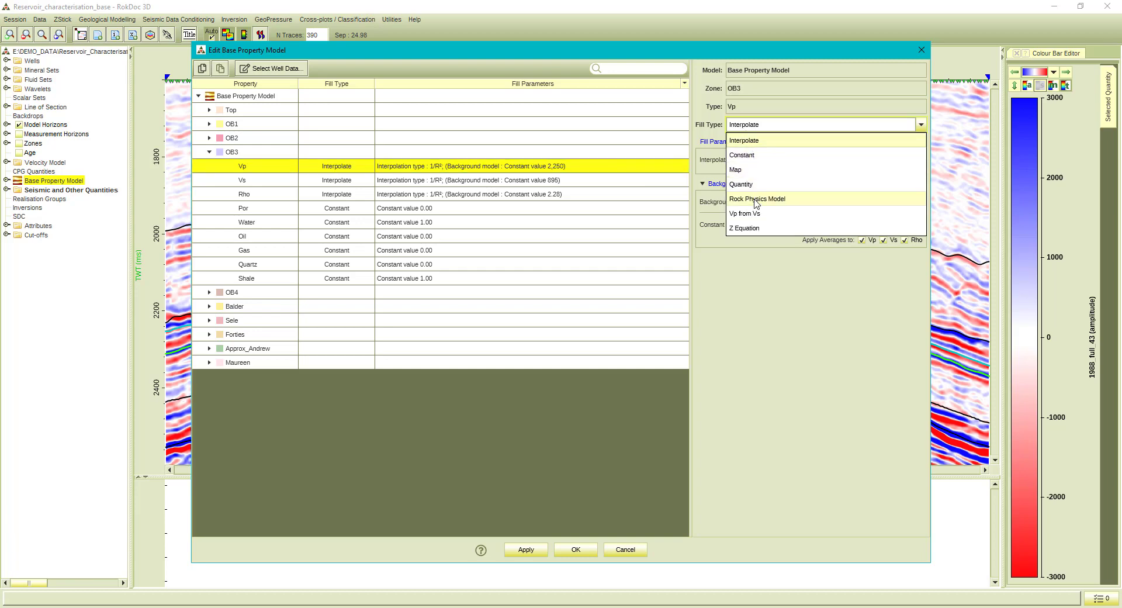
left_click(749, 126)
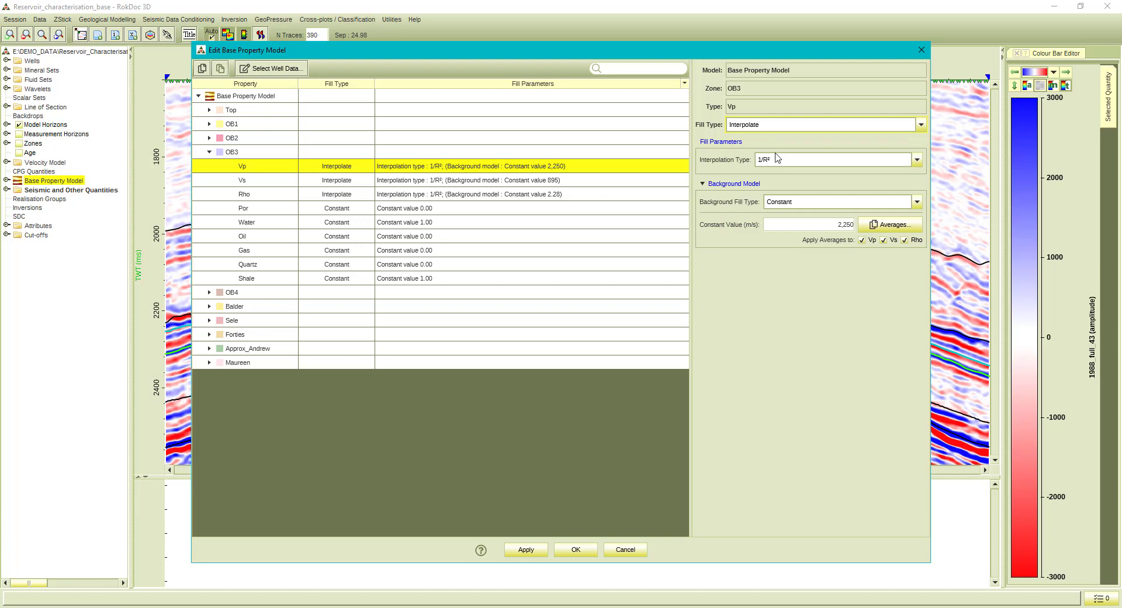
left_click(777, 161)
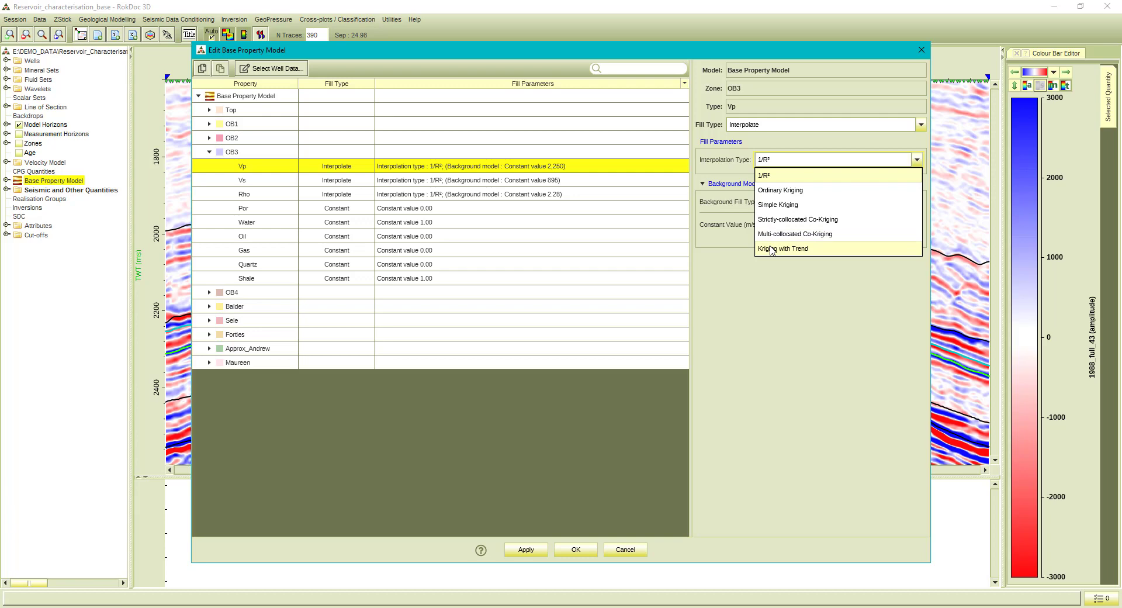
left_click(733, 163)
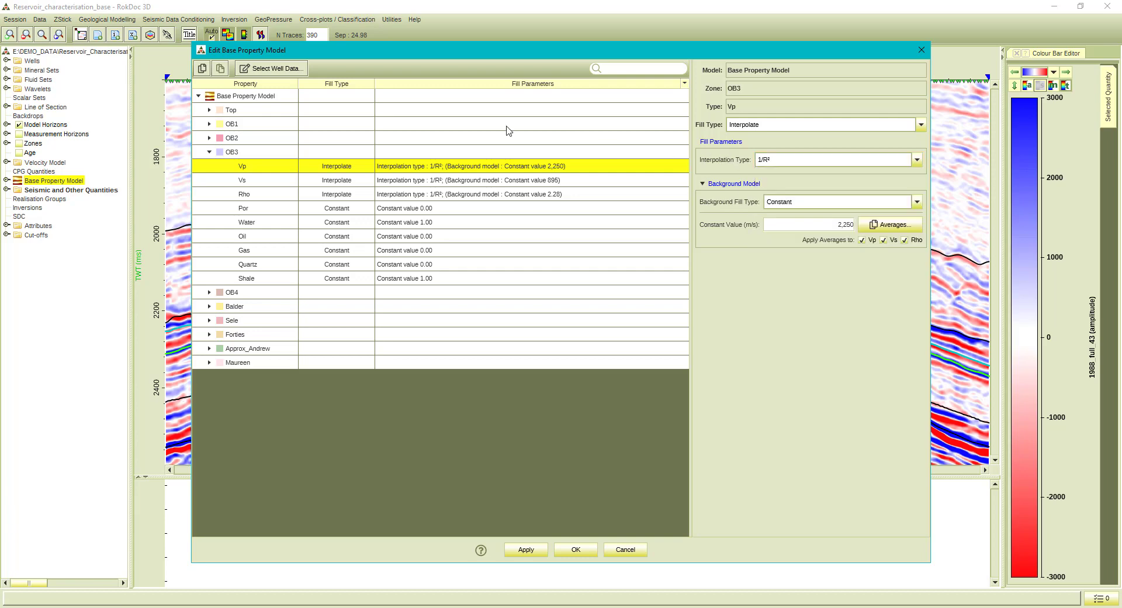
- Collapse the OB3 zone and review the property fill settings of the Sele zone
left_click(209, 152)
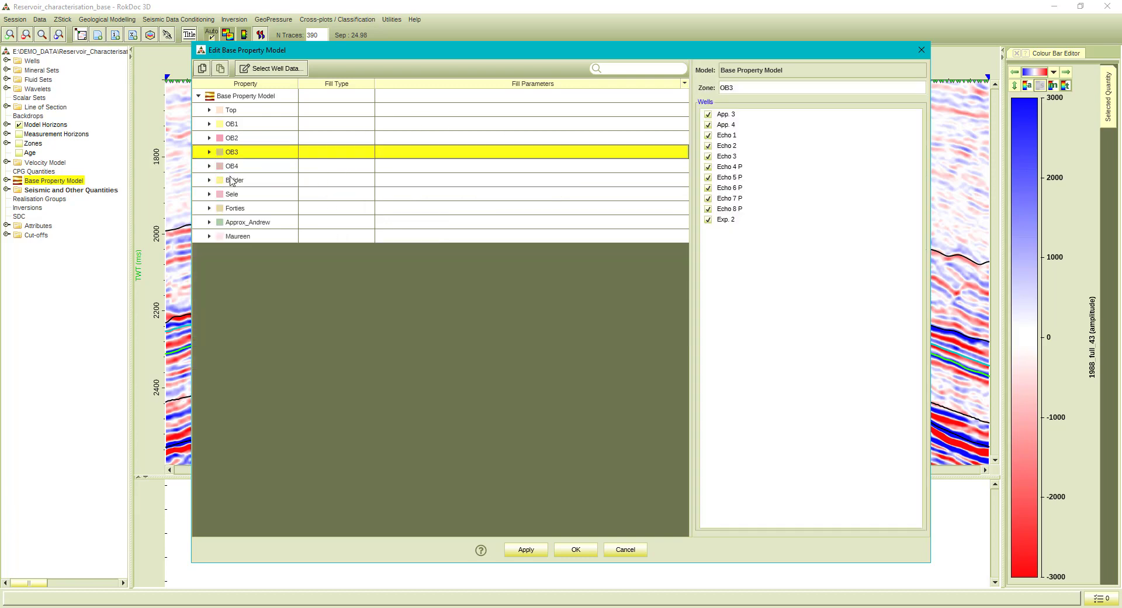
left_click(209, 194)
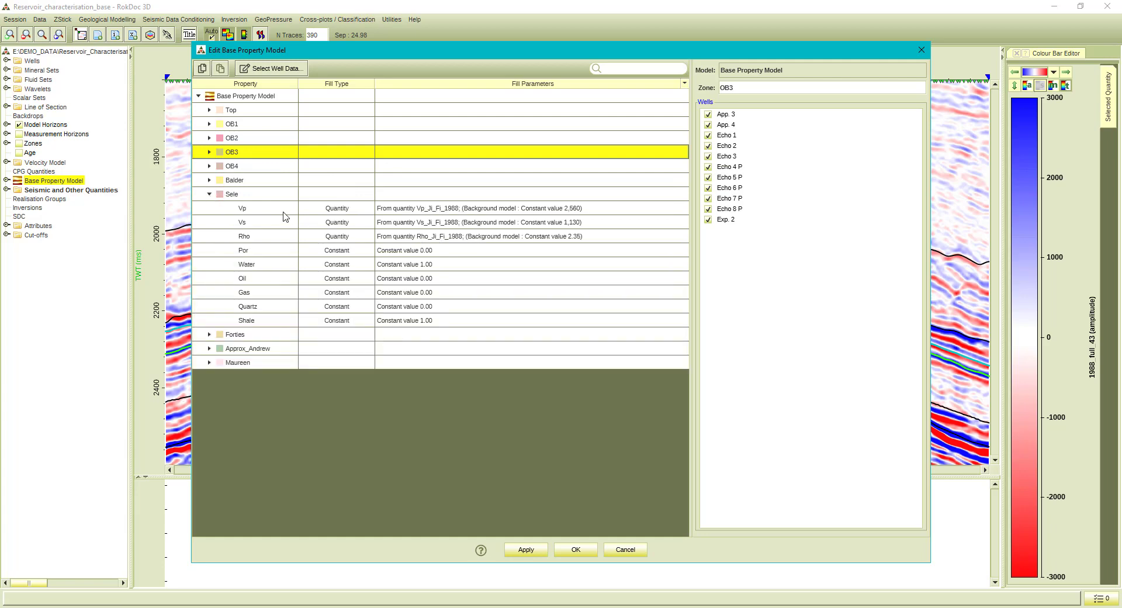
left_click(209, 194)
- Review the rock physics model variables behind the Forties zone's Vp, and leave the Base Property Model editor without saving
left_click(209, 208)
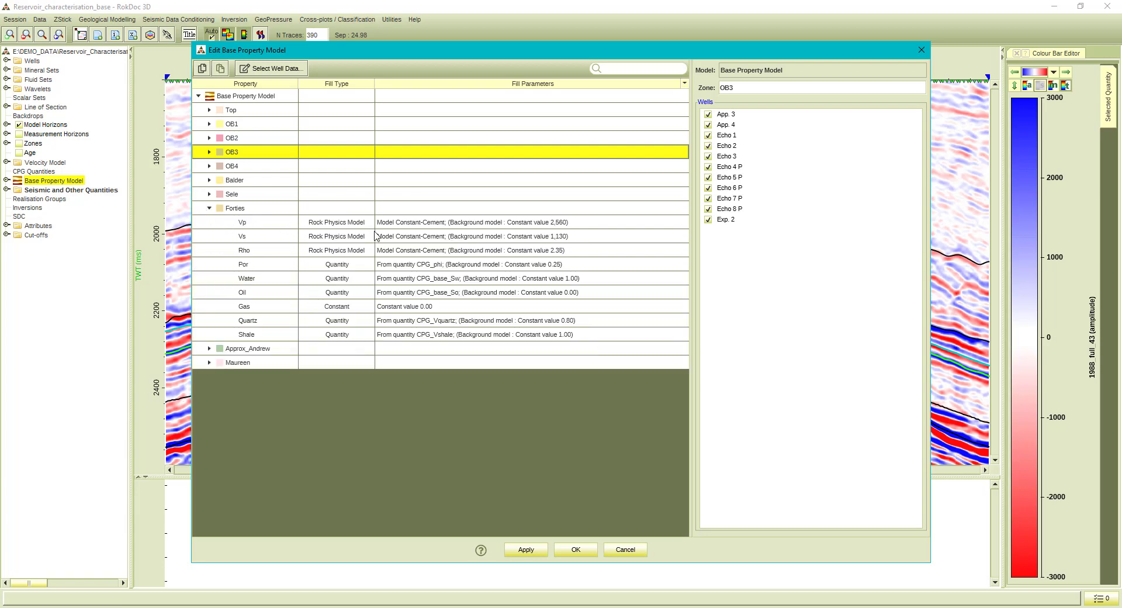
left_click(403, 223)
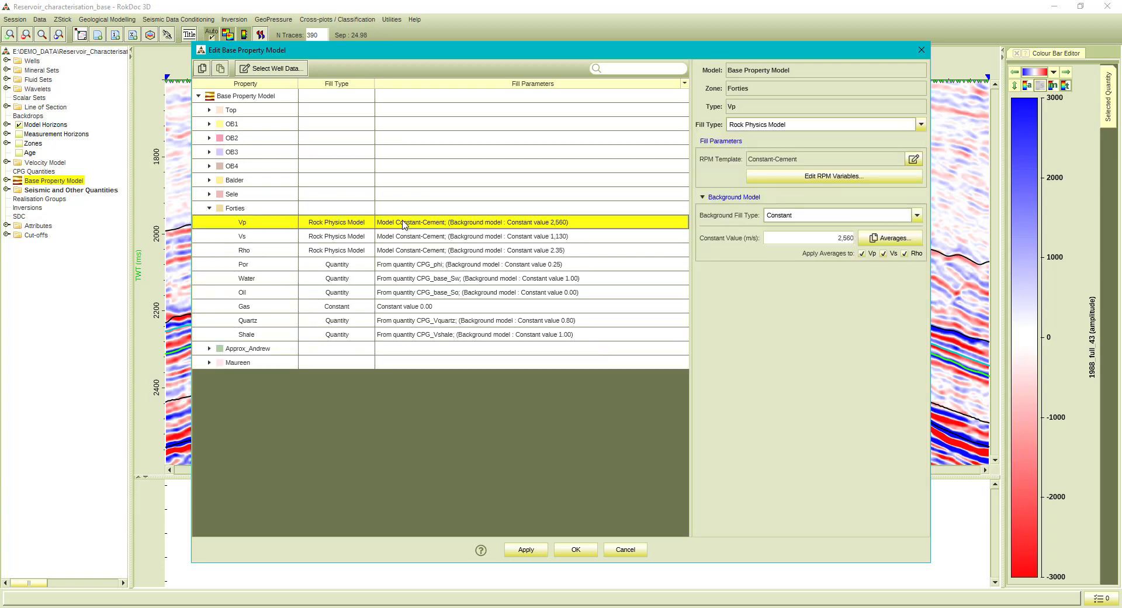
left_click(784, 177)
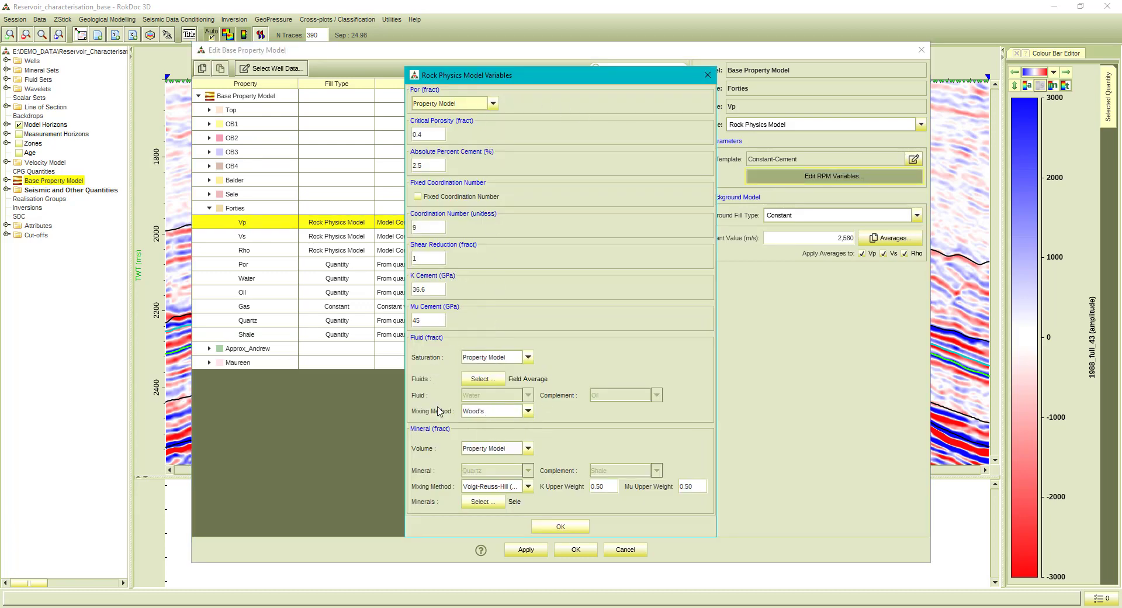
left_click(550, 527)
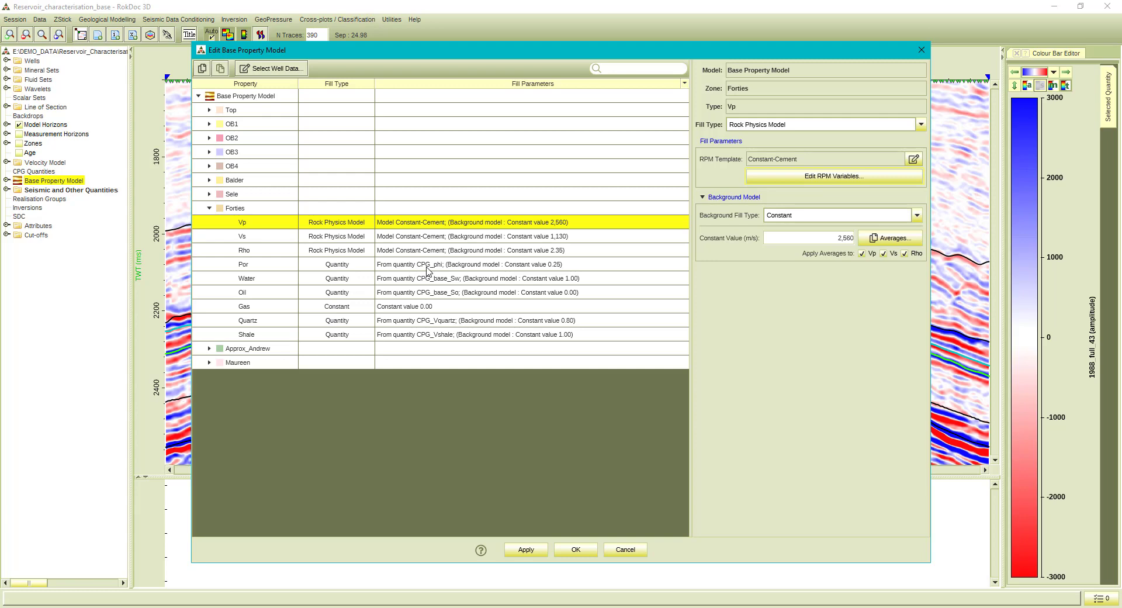
left_click(638, 549)
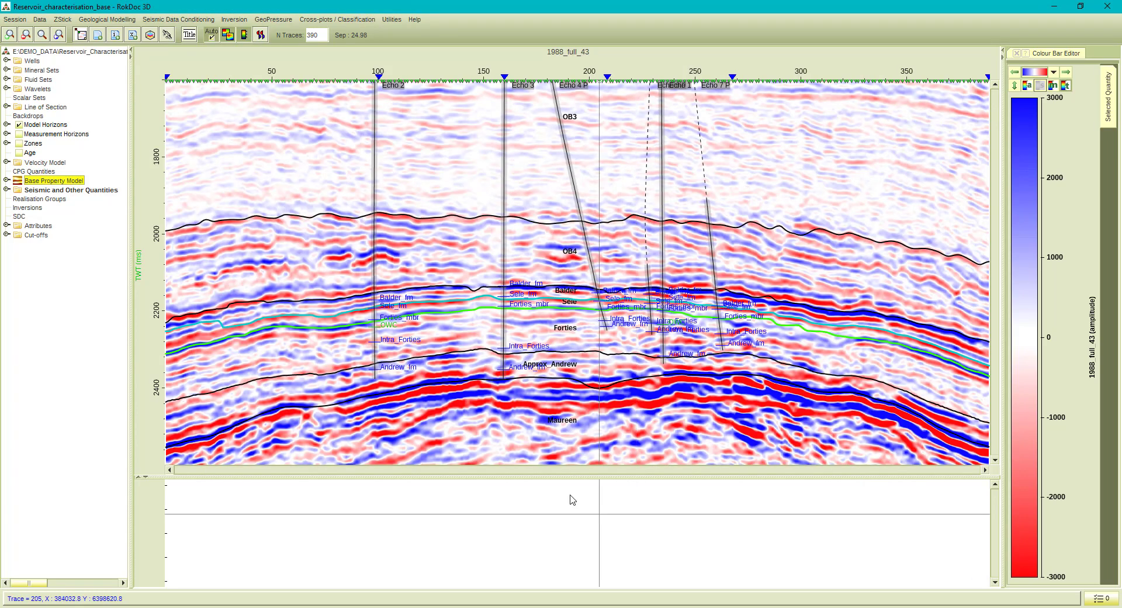
- Display the Base Property Model's Por and Vp data on the section
left_click(7, 181)
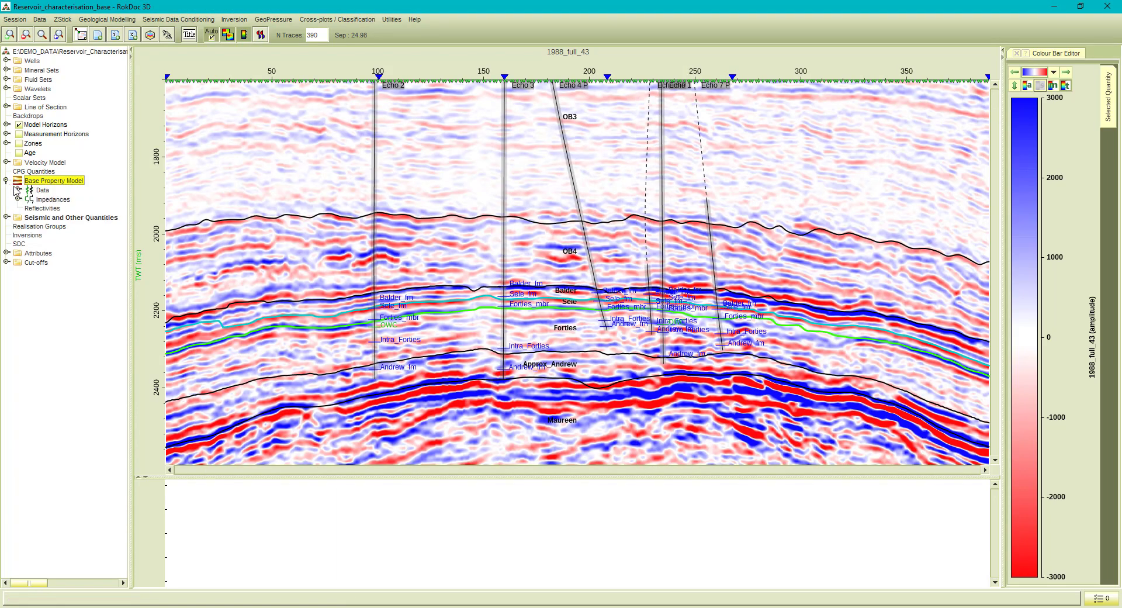
left_click(18, 190)
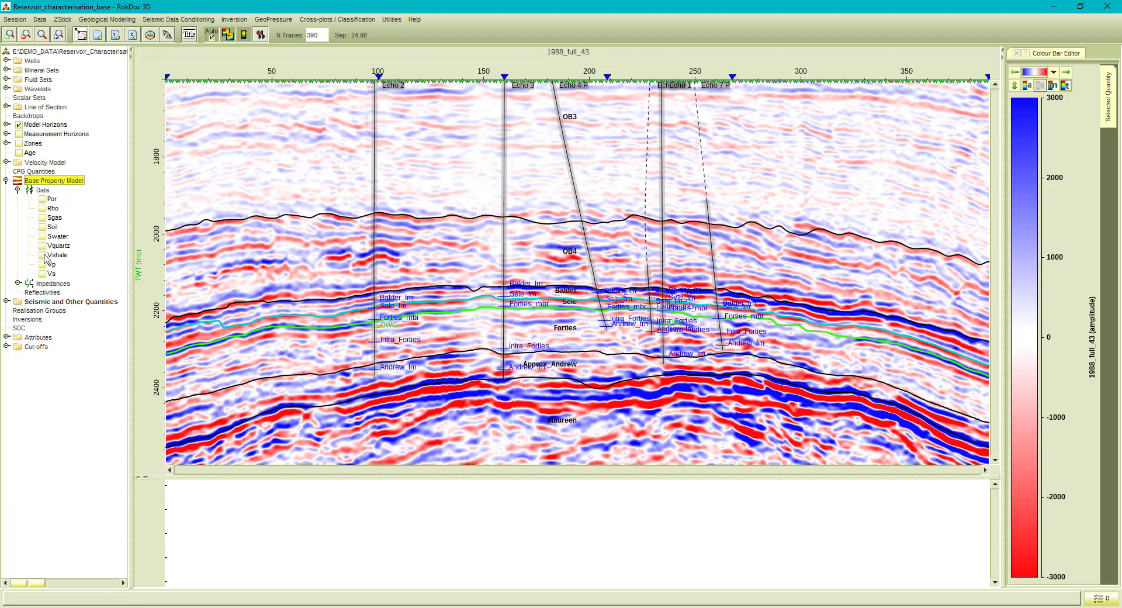
left_click(42, 199)
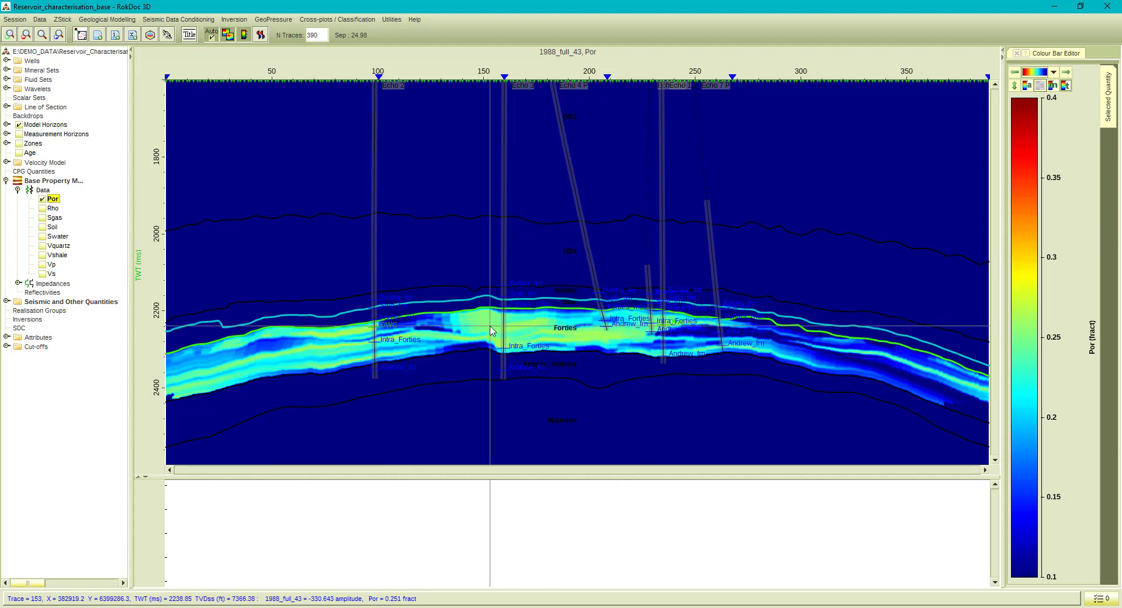
left_click(42, 266)
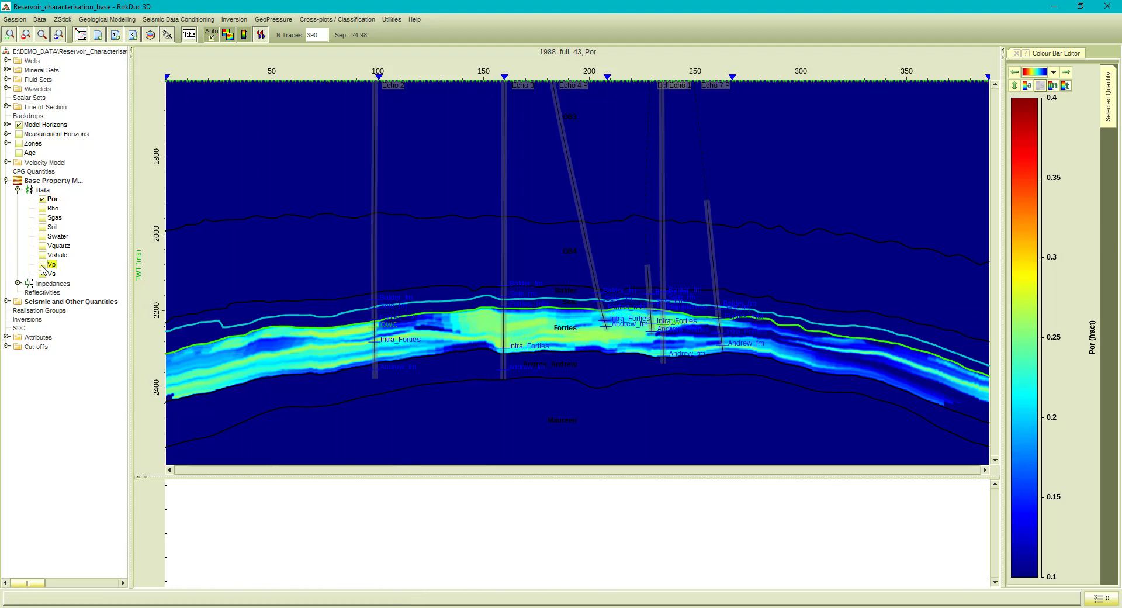
left_click(42, 265)
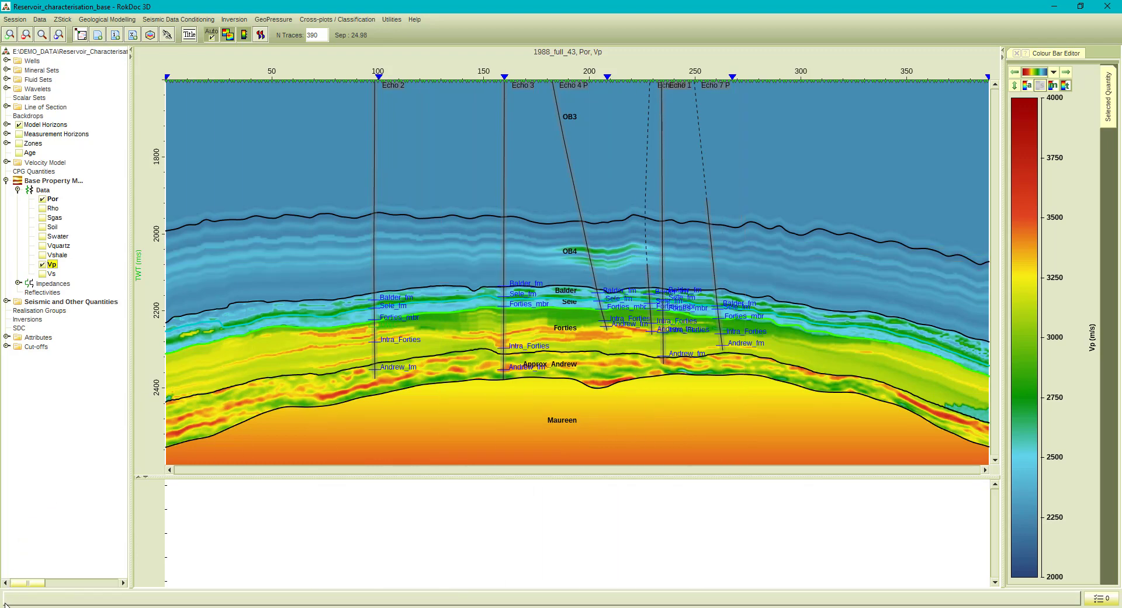
- Open a cross-plot with the saved view 3D_RPM_QC_Vp_Phi and enlarge its plot area
left_click(337, 19)
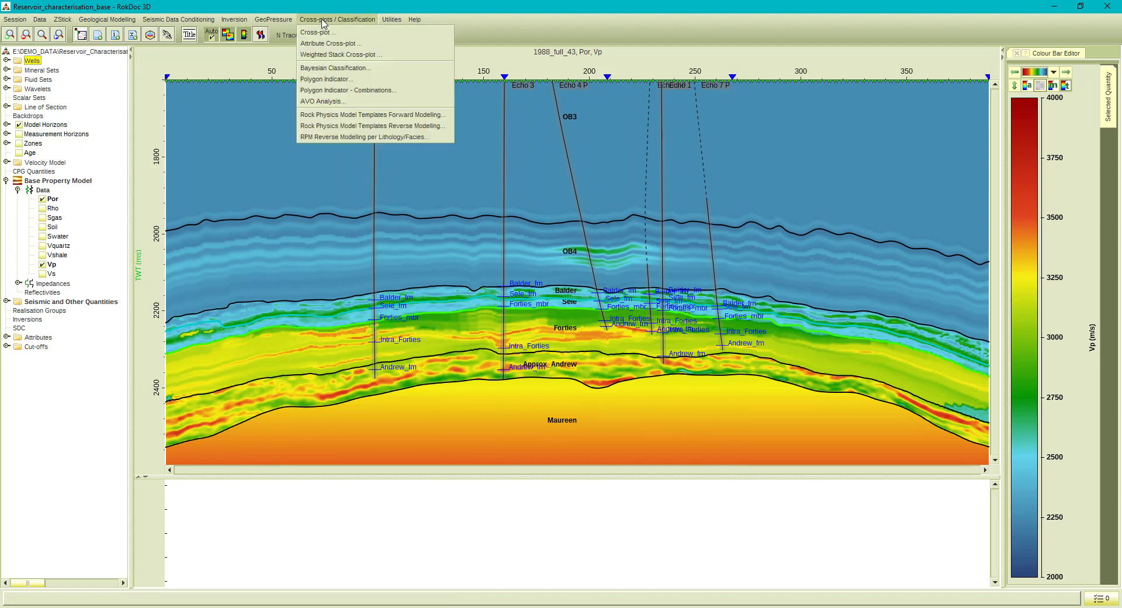
left_click(332, 33)
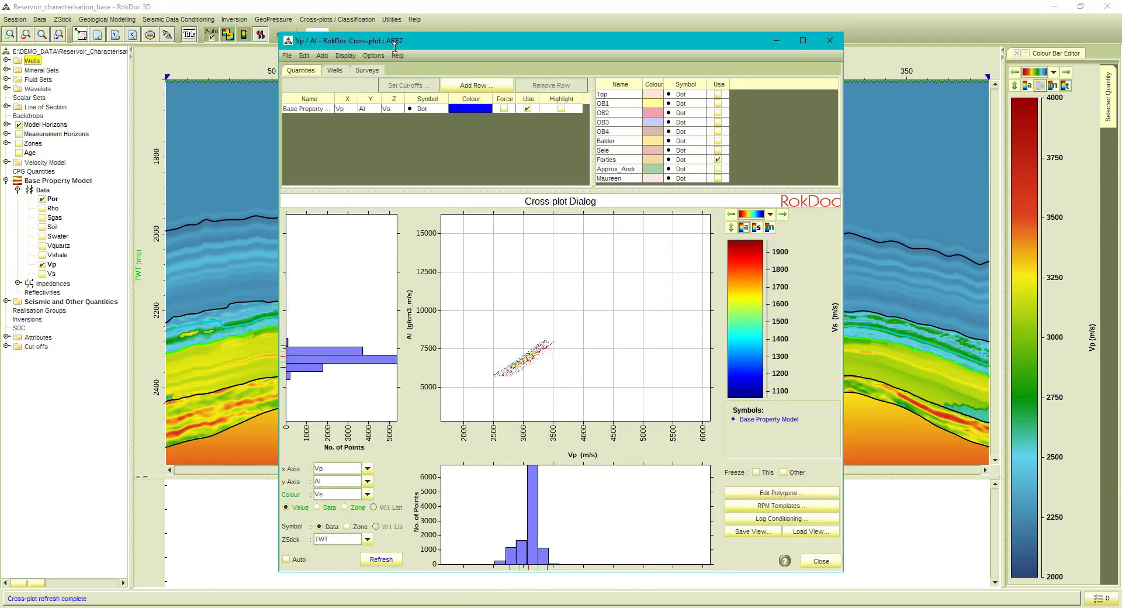
left_click(811, 531)
left_click(545, 327)
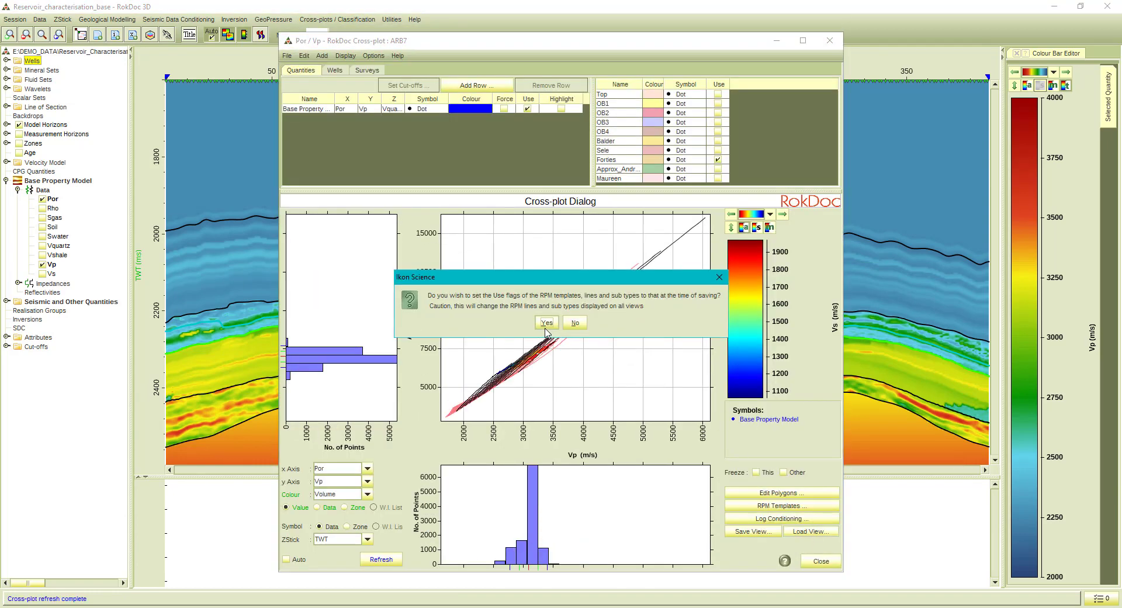
left_click(575, 324)
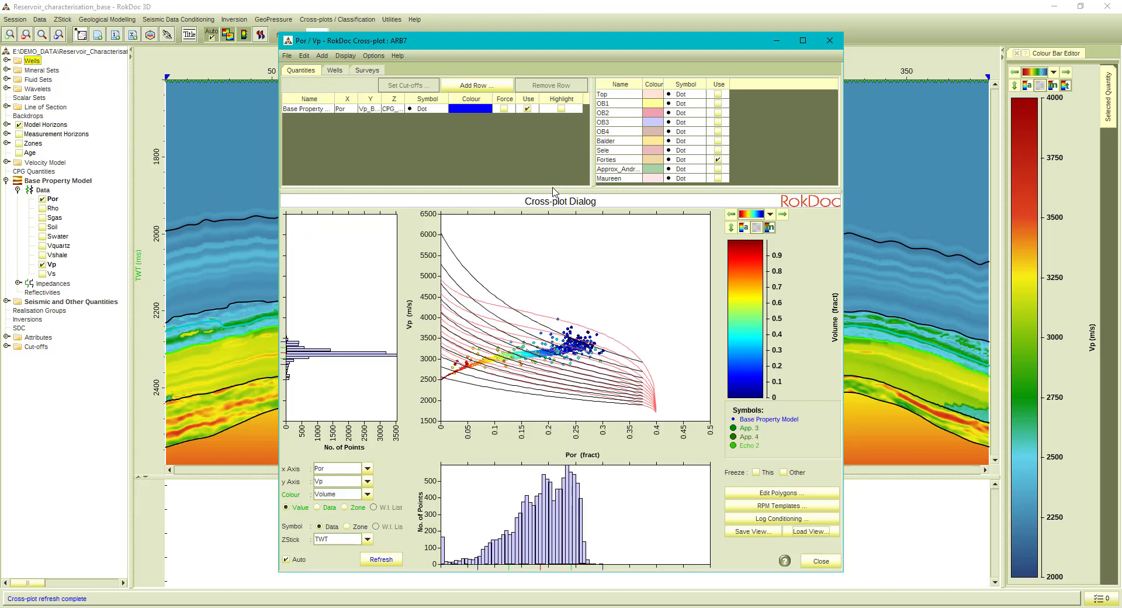
left_click_drag(552, 191, 549, 134)
left_click_drag(543, 123, 542, 124)
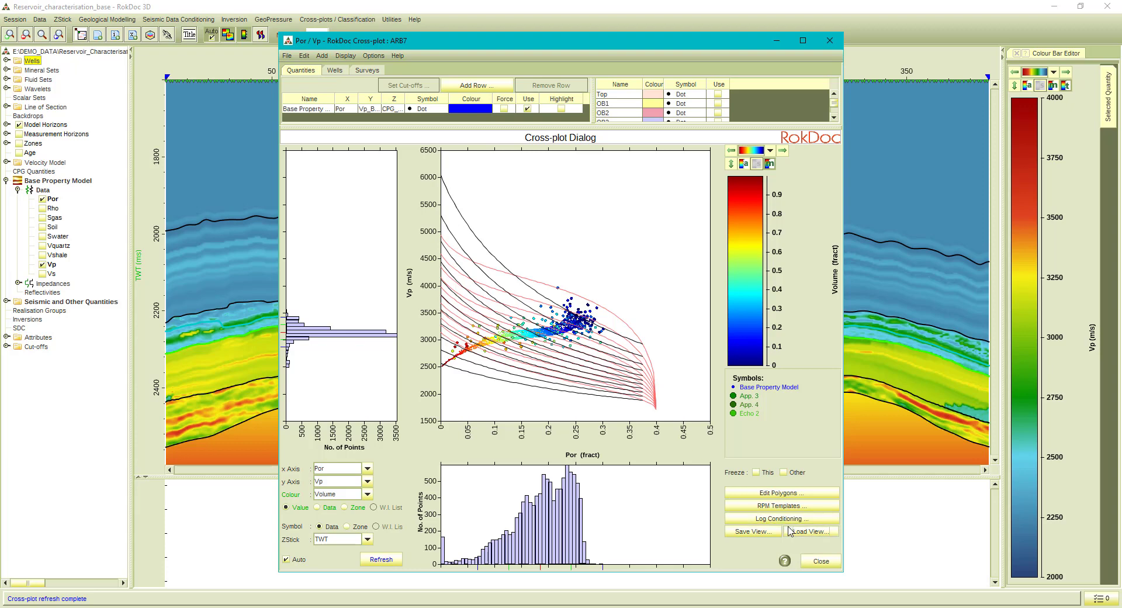
- Load the saved view 3D_RPM_QC_Vp_Vs in the cross-plot
left_click(809, 532)
left_click(579, 305)
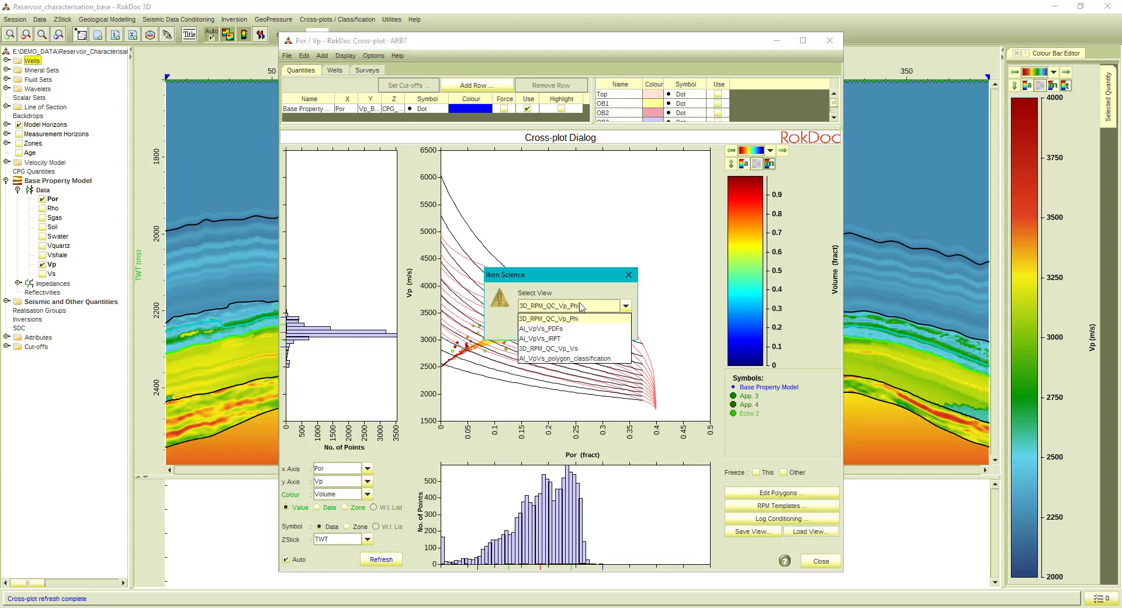
left_click(550, 346)
left_click(543, 325)
left_click(547, 323)
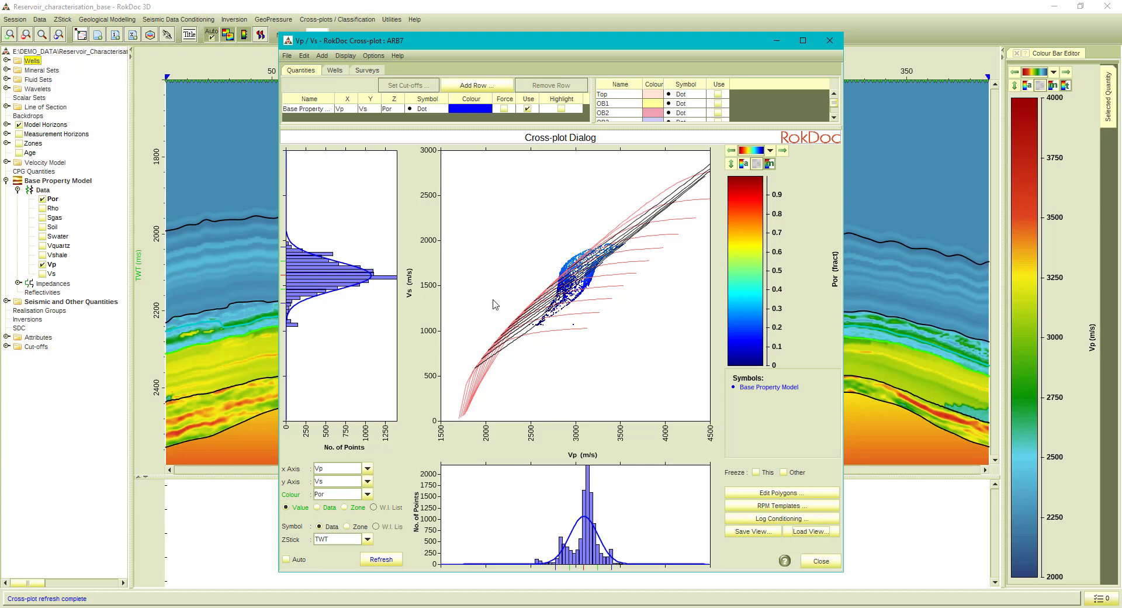
- Close the cross-plot and view the Base Property Model's Swater on the section, hiding it again after the check
left_click(821, 561)
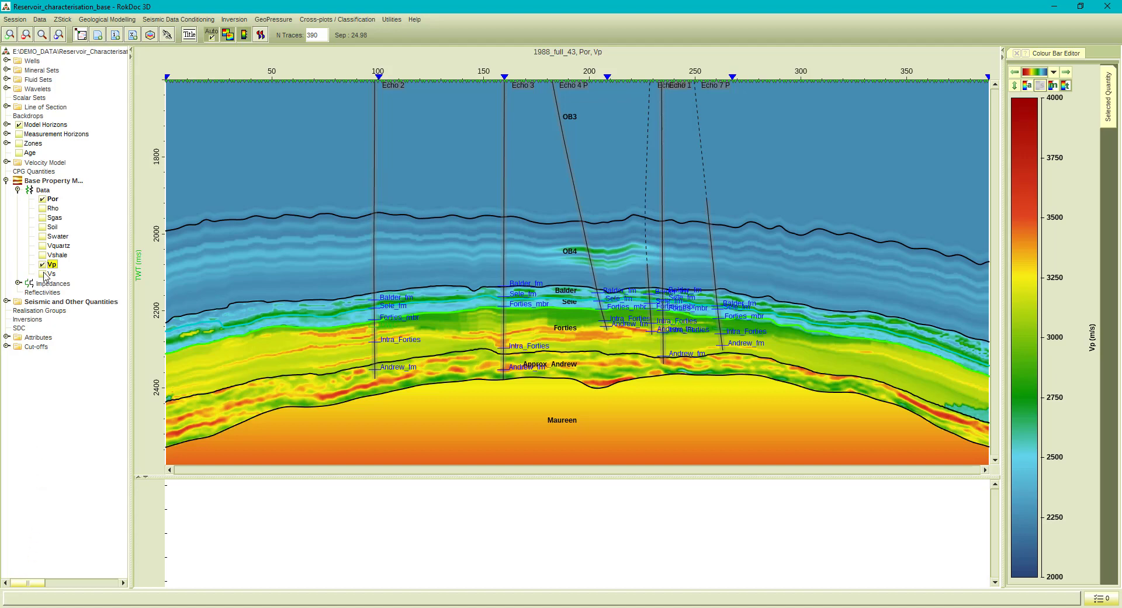
left_click(42, 237)
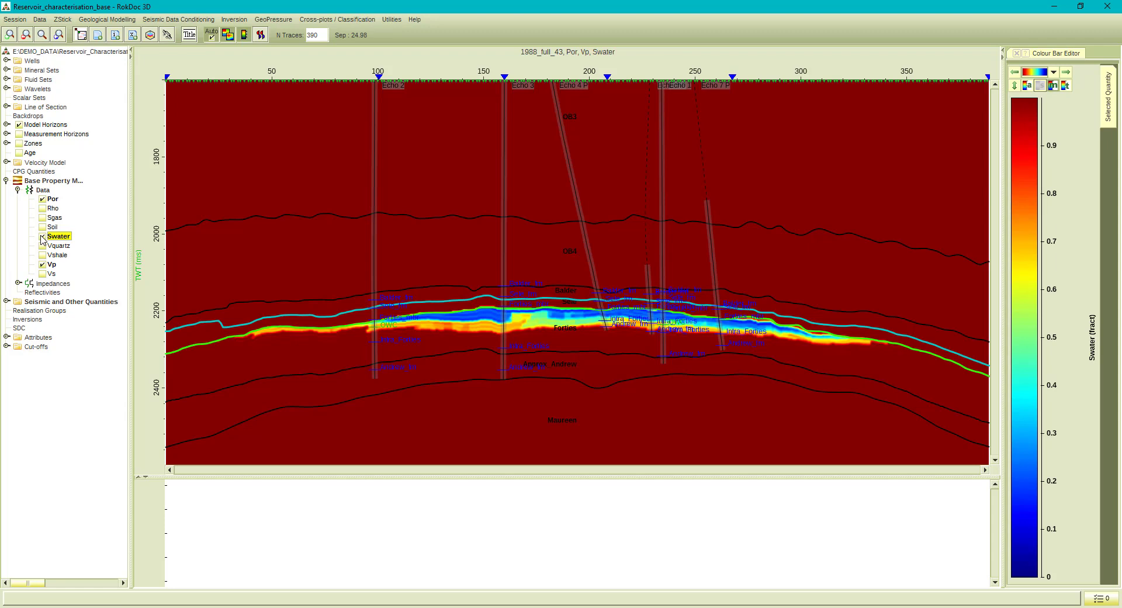
left_click(43, 236)
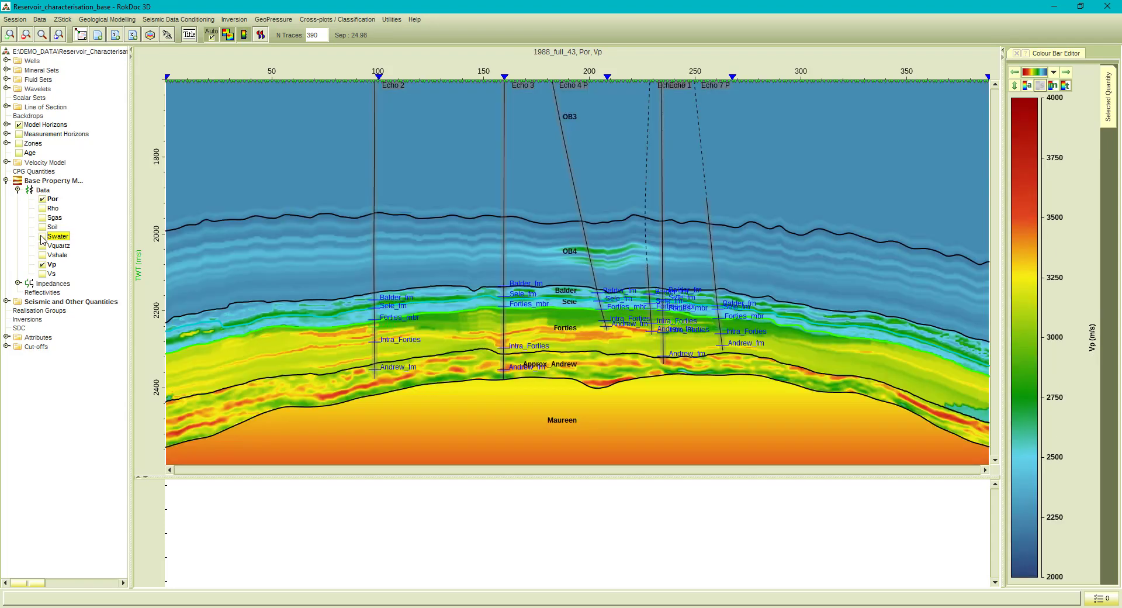
- Start Gassmann Dry Rock Modeling Fluid Substitution and select Forties as its zone
left_click(98, 20)
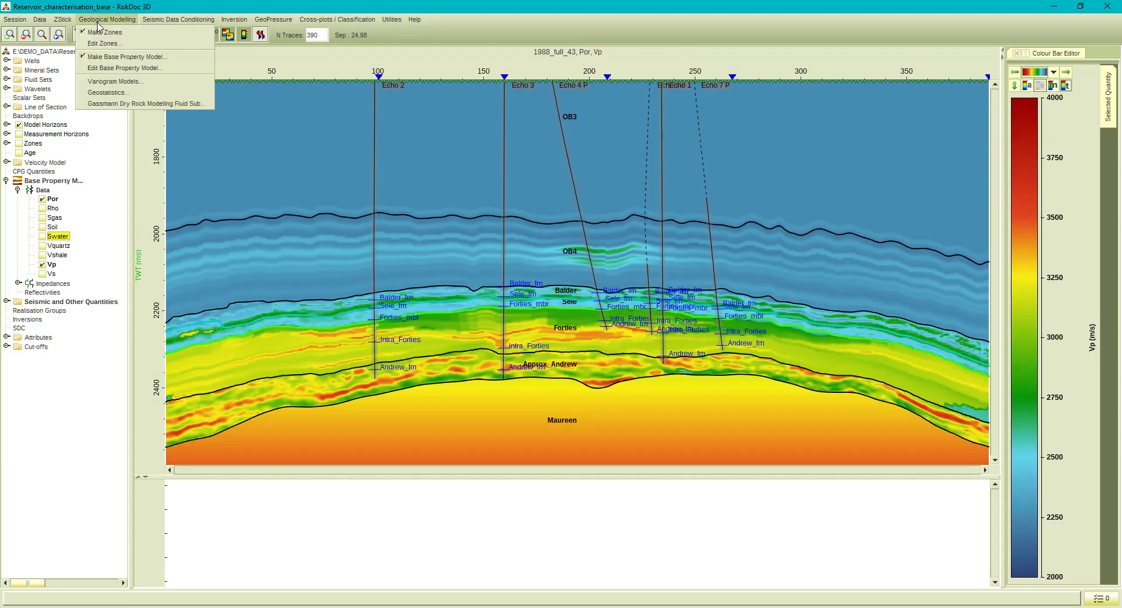
left_click(118, 104)
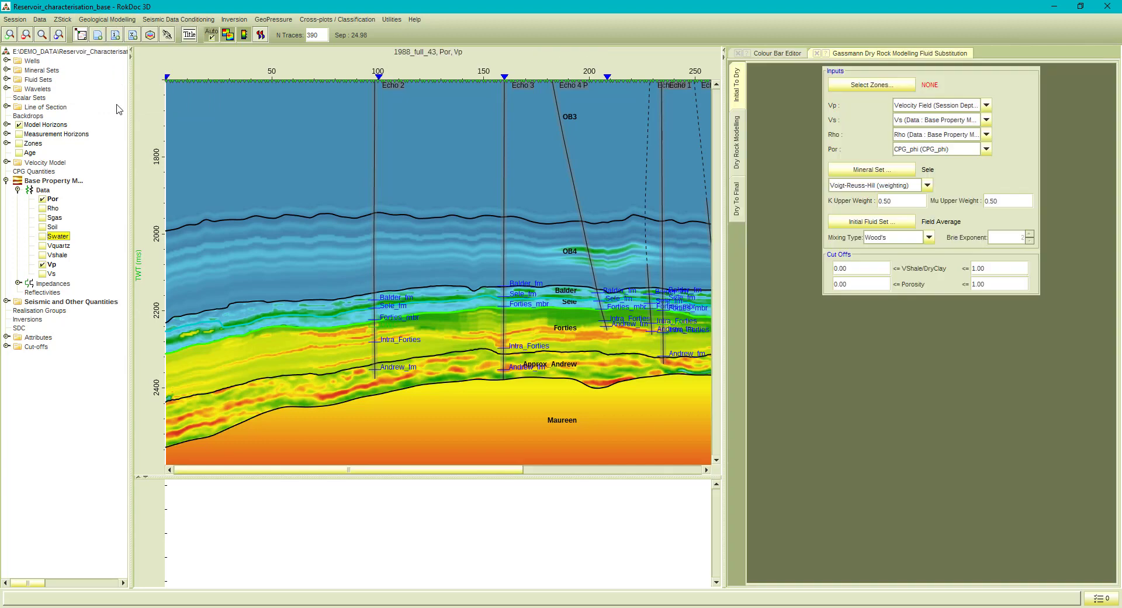
left_click(845, 88)
double_click(479, 332)
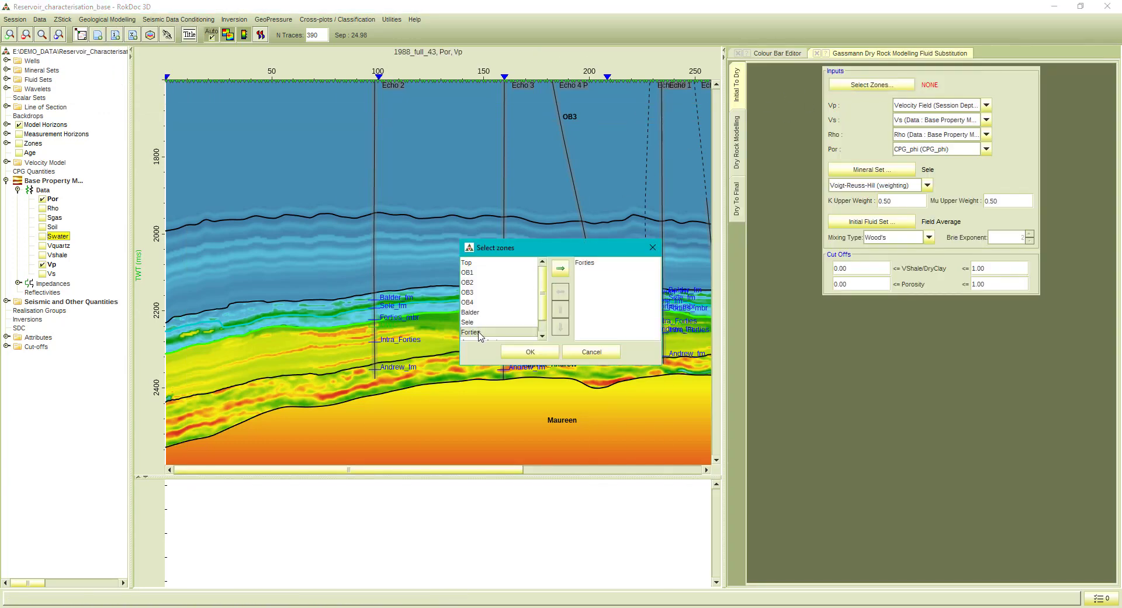
left_click(530, 351)
- Set the fluid substitution's Vp and Por inputs to the Vp and Por data of the Base Property Model
left_click(907, 108)
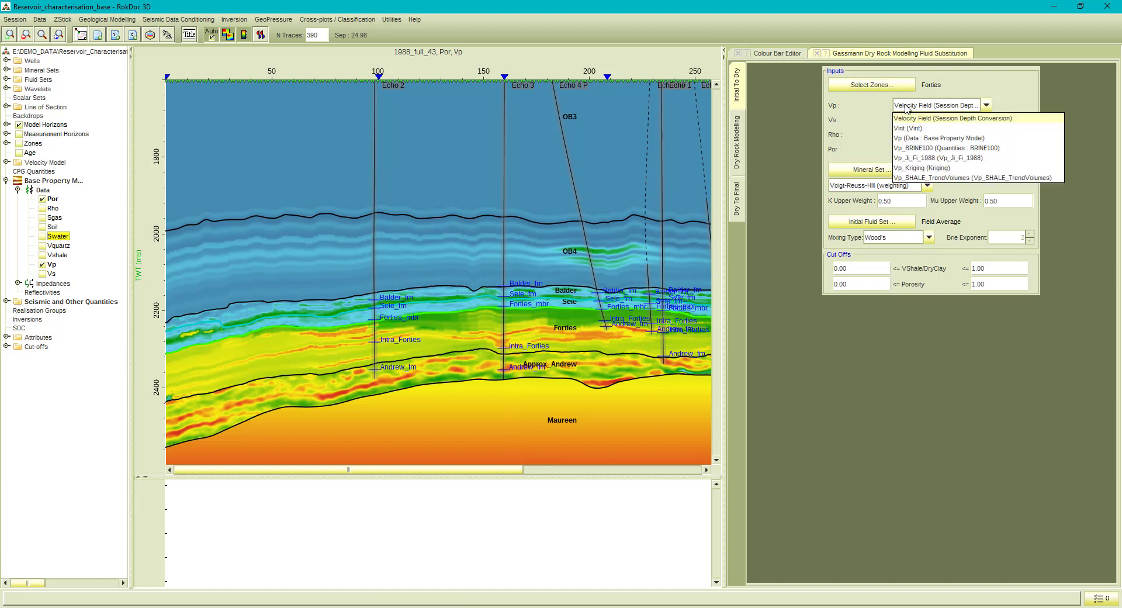
left_click(917, 138)
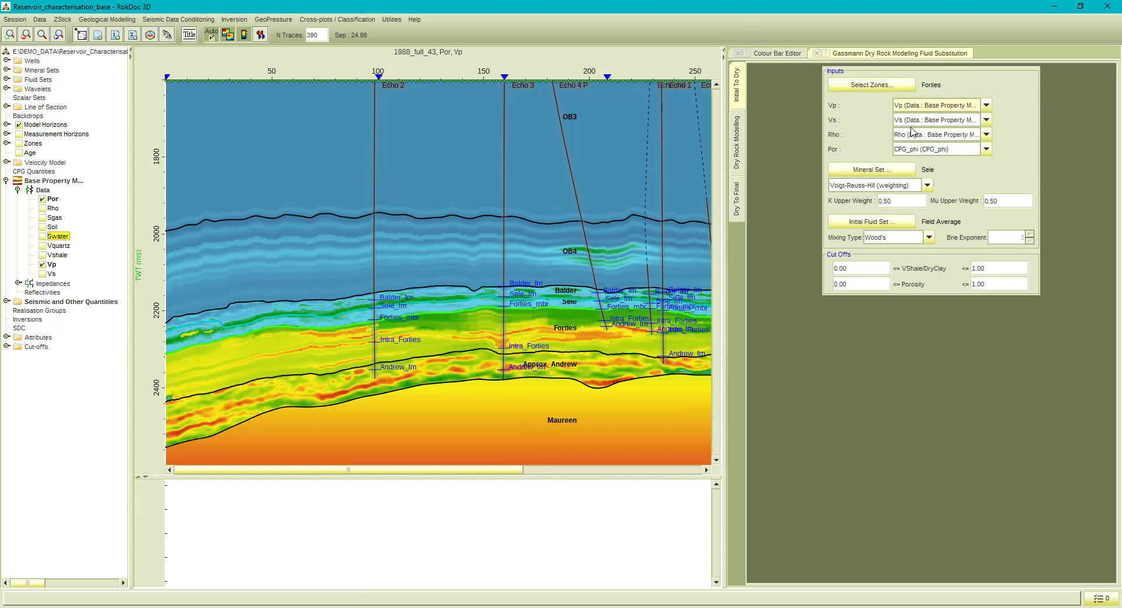
left_click(906, 149)
left_click(907, 174)
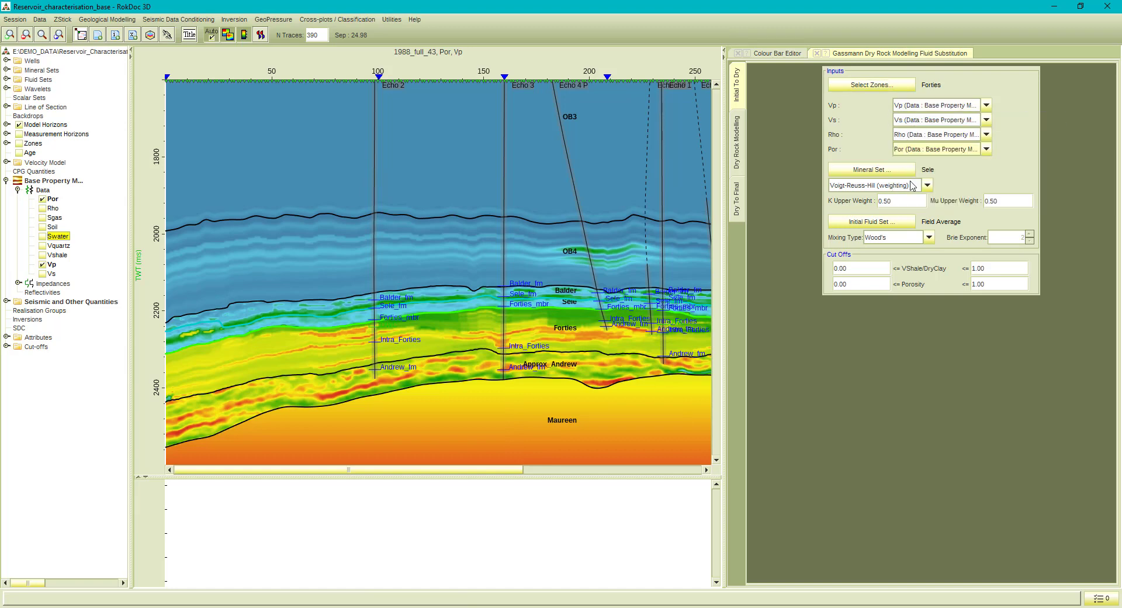
- Set the upper VShale/DryClay cut-off to 0.2 and show the Dry Rock Modelling QC plot
double_click(983, 268)
type("0.2")
left_click(739, 140)
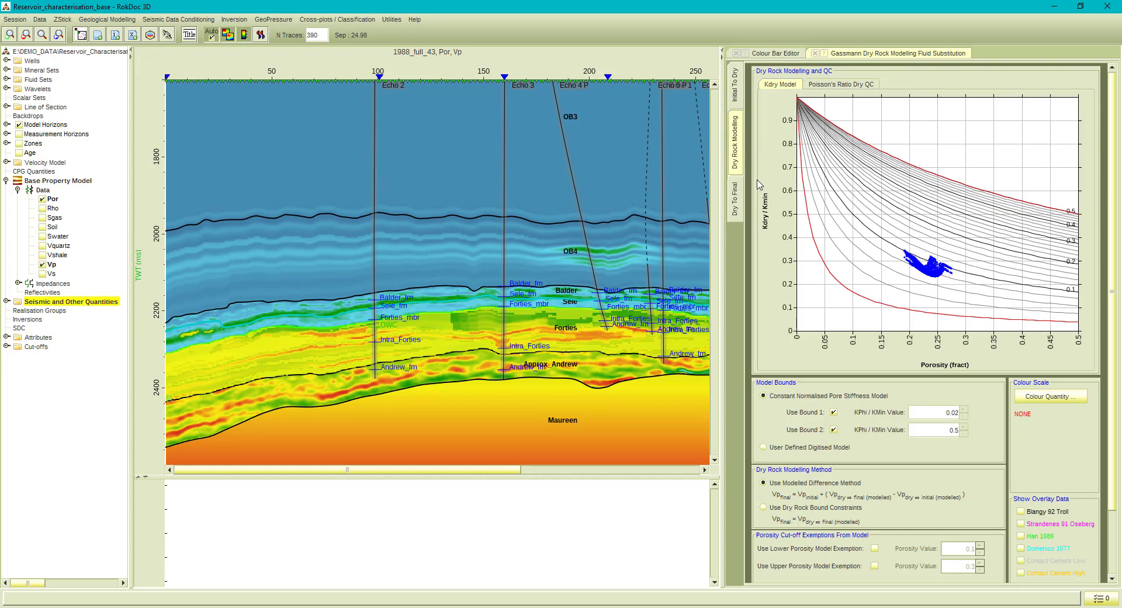
- Set the final fluid saturations to water 1 and oil 0, using the output name BRINE100
left_click(741, 189)
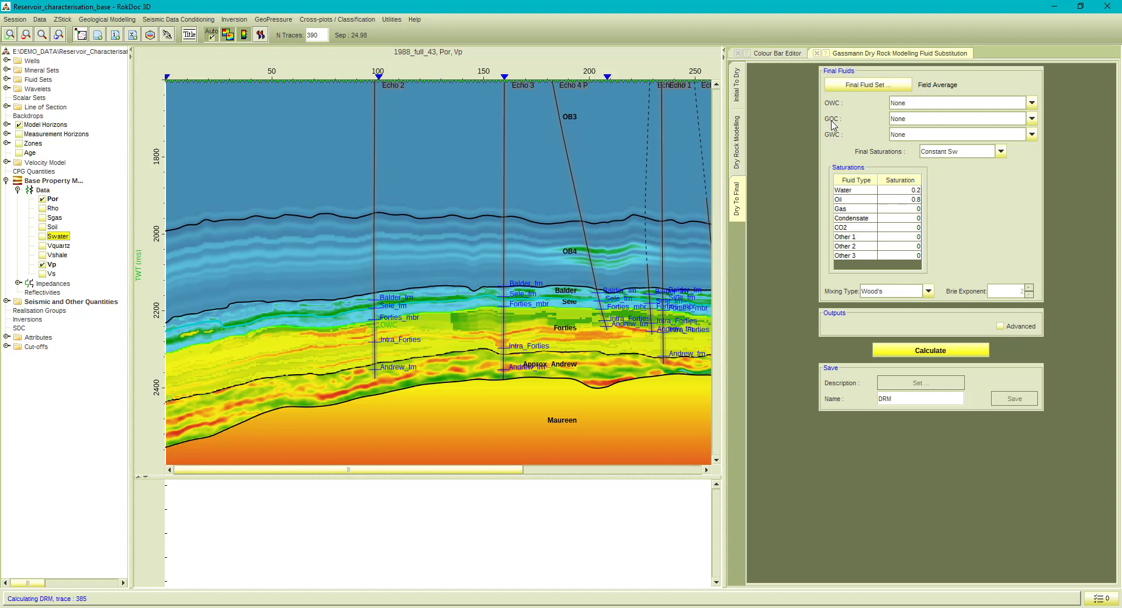
double_click(903, 199)
type("0")
double_click(903, 190)
type("1")
key("Return")
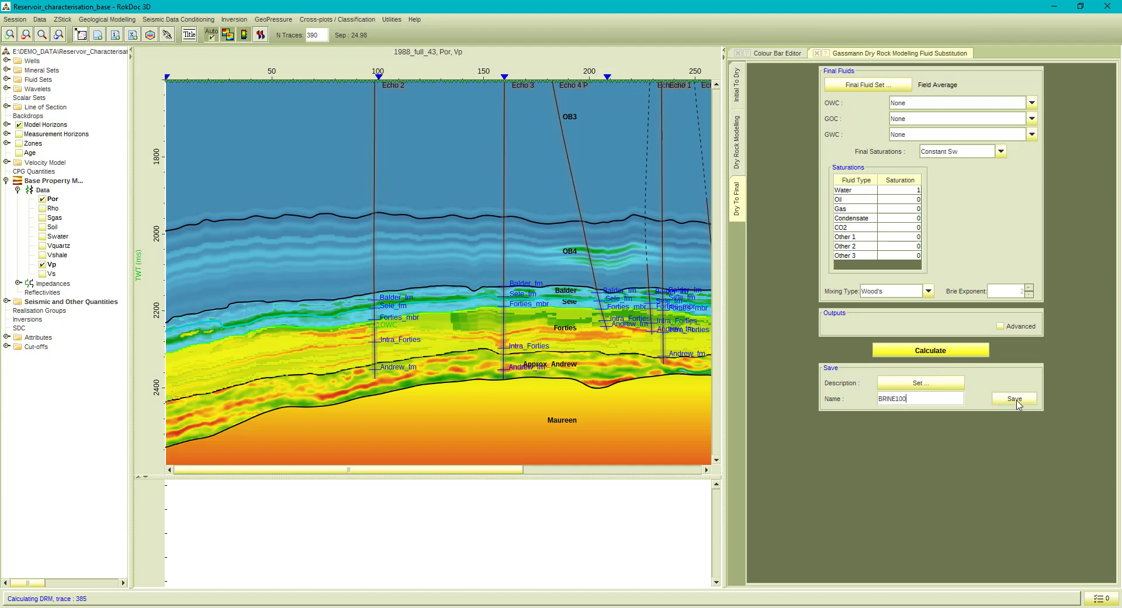
left_click(817, 53)
- Display Vp_BRINE100 from the Gassmann Dry Rock Modelling quantities on the section
left_click(7, 302)
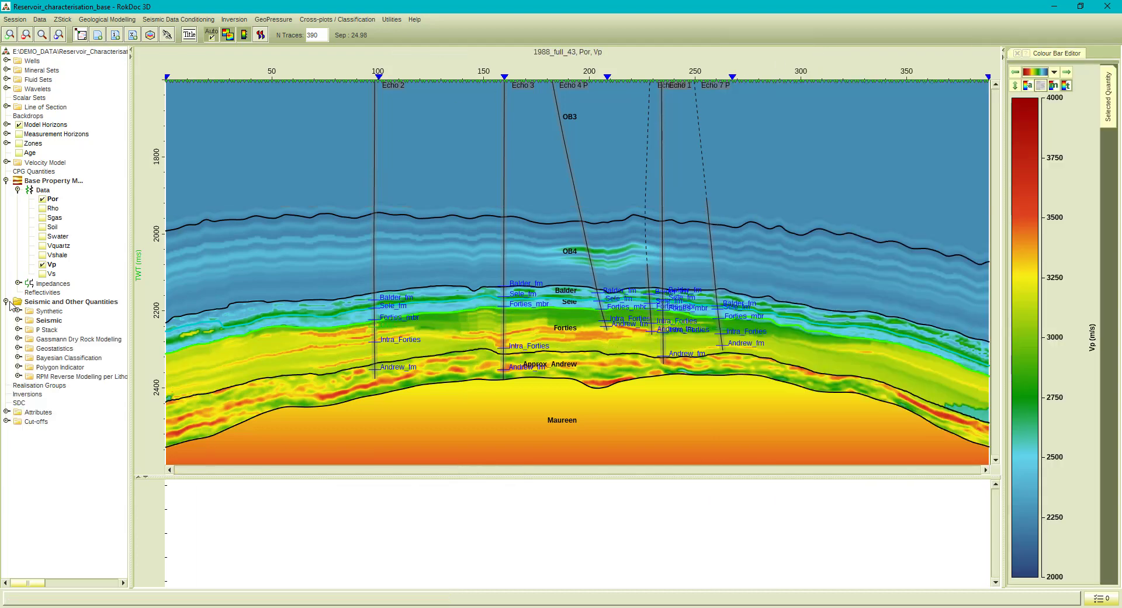
left_click(18, 339)
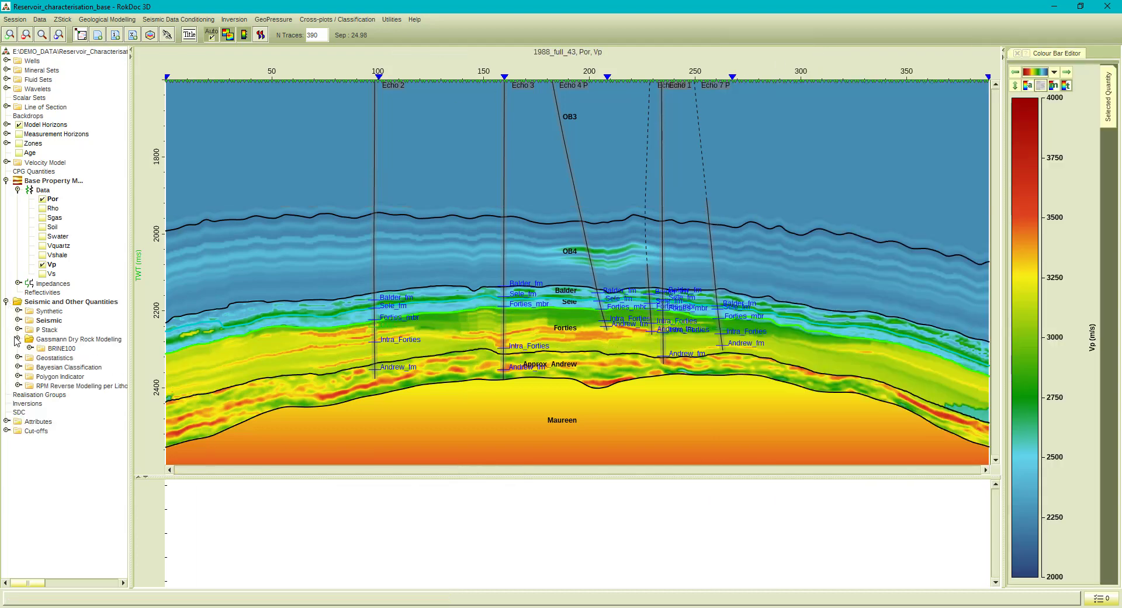
left_click(30, 349)
left_click(41, 357)
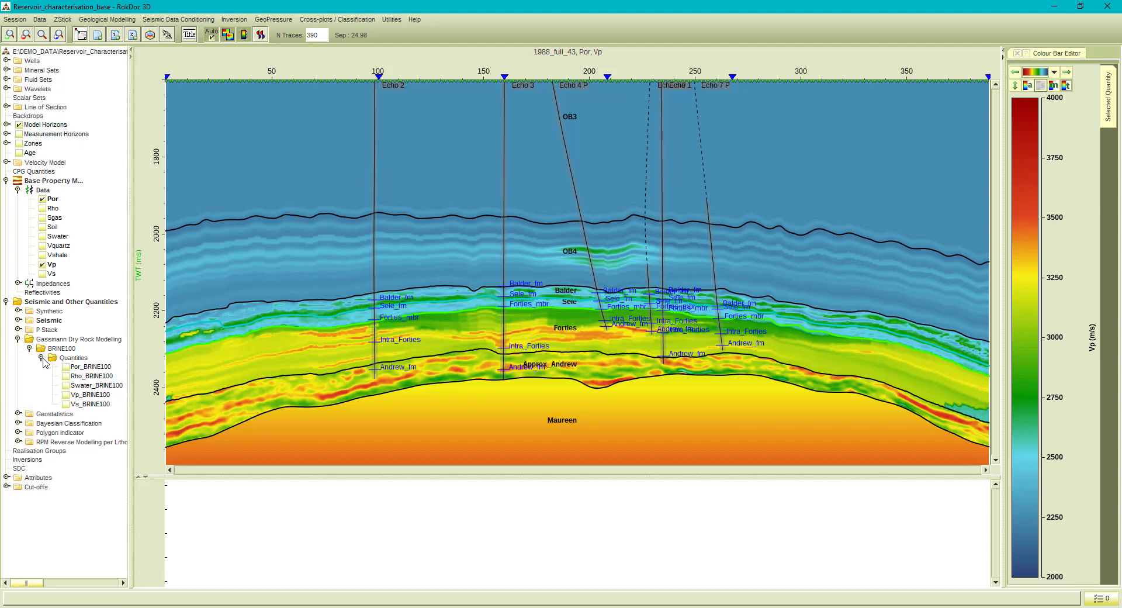
left_click(66, 395)
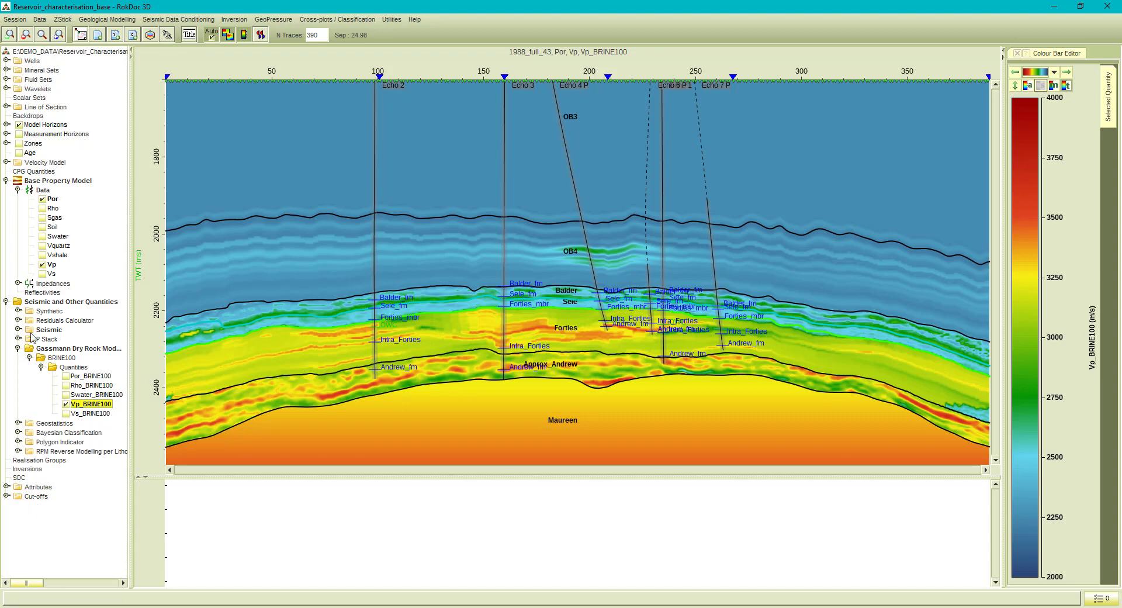
- View the Vp_BRINE100-Vp_delta_Vp residual on the section, hiding it again after the check
left_click(19, 320)
left_click(43, 329)
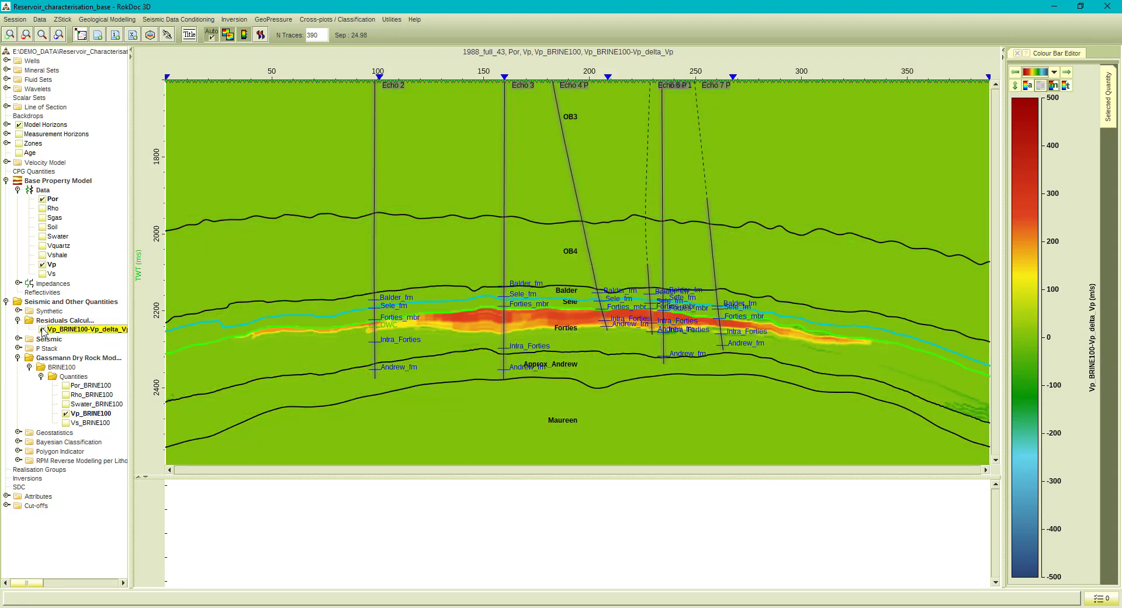
left_click(42, 330)
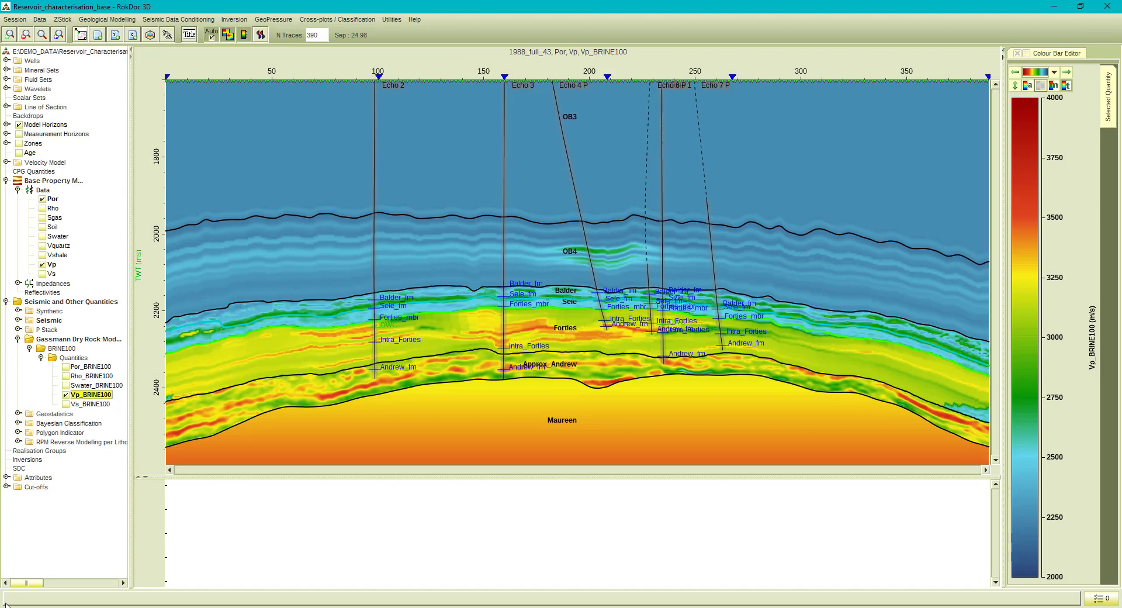
- Hide Vp_BRINE100 from the section and collapse the Gassmann Dry Rock Modelling folders
left_click(66, 396)
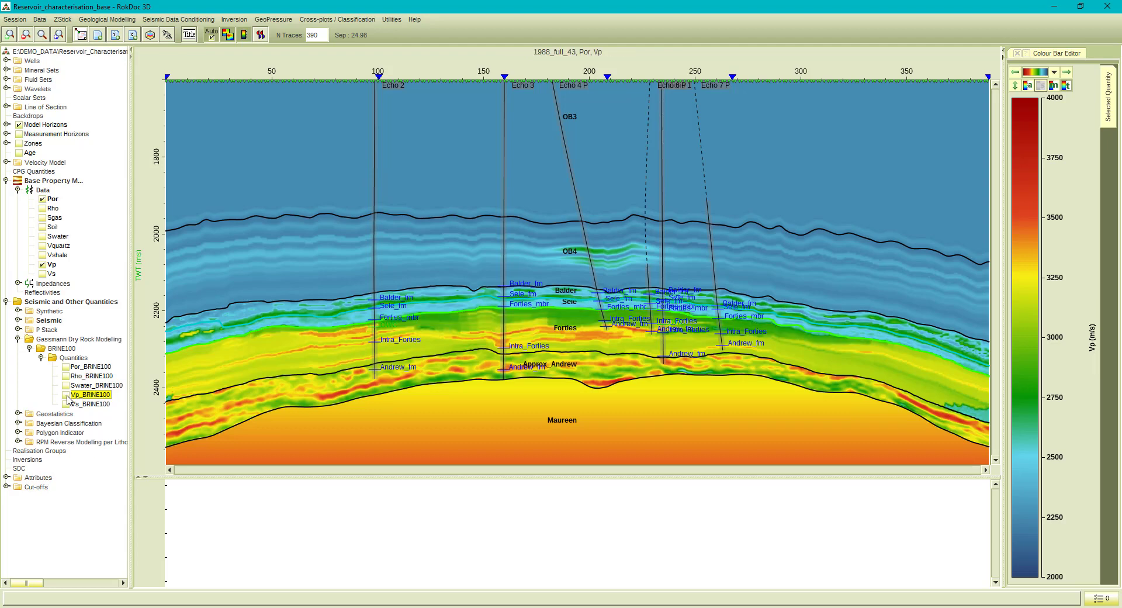
left_click(41, 357)
left_click(29, 349)
left_click(18, 339)
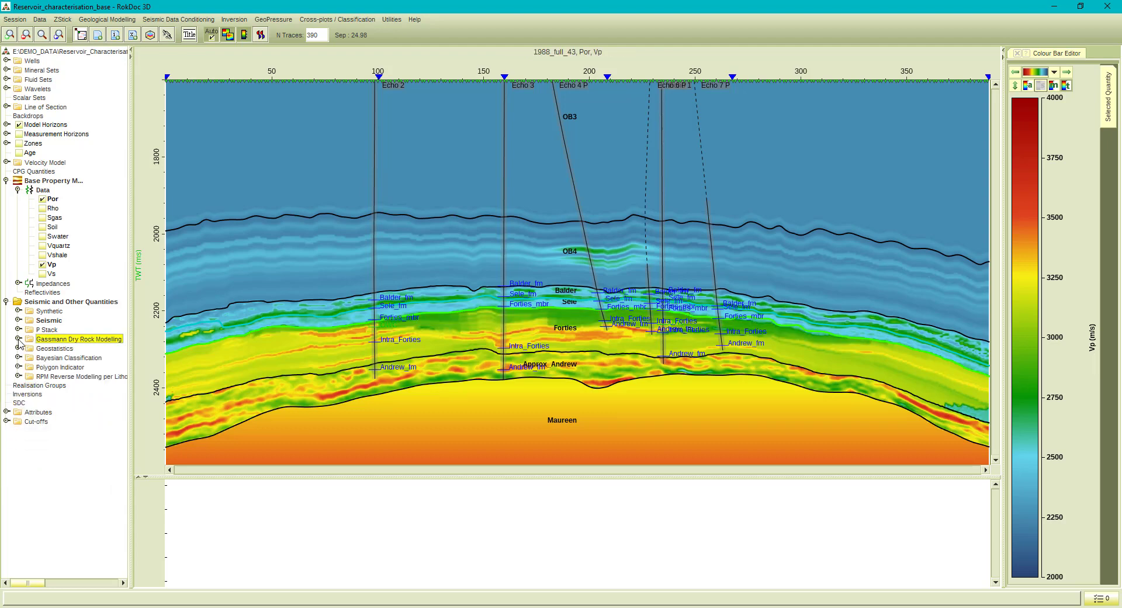
- Start creating synthetics with Vp from the Base Property Model and multiple angles from 0 to 40
left_click(392, 19)
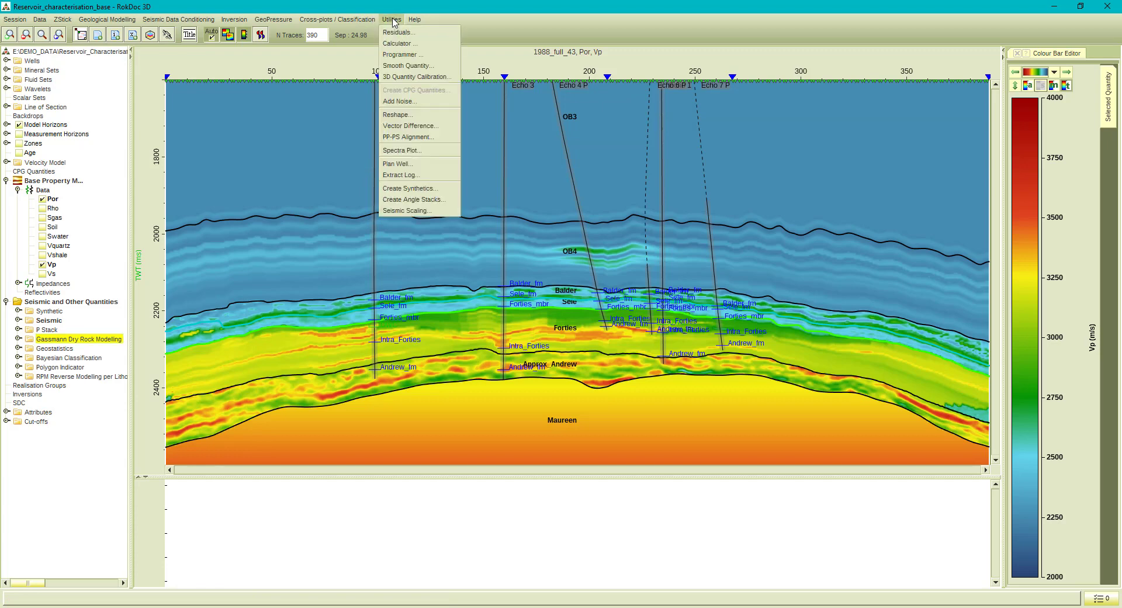
left_click(405, 189)
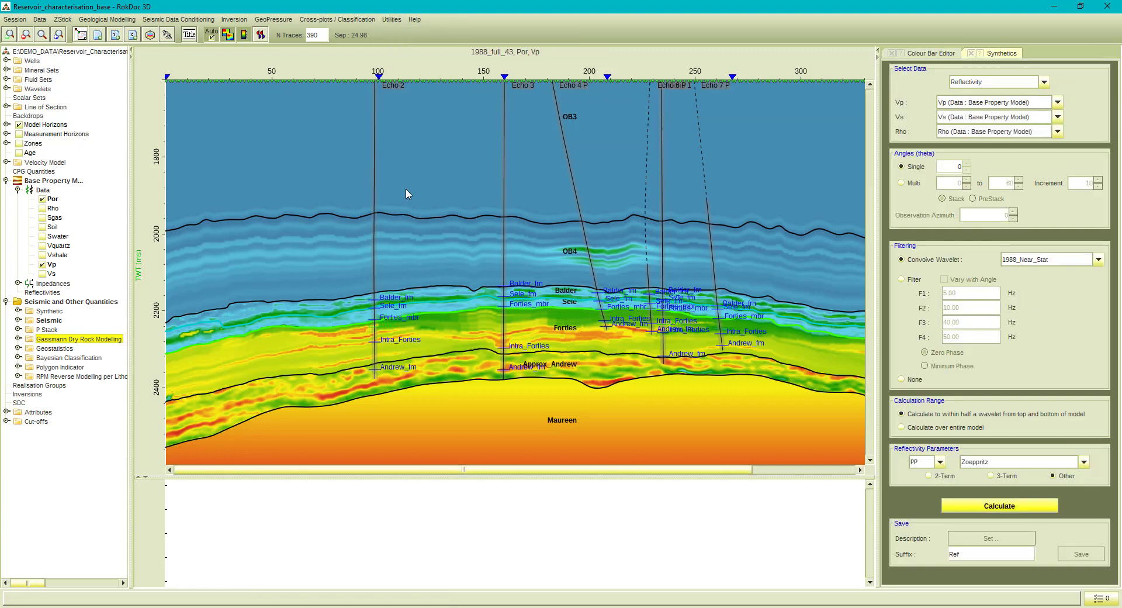
left_click(951, 102)
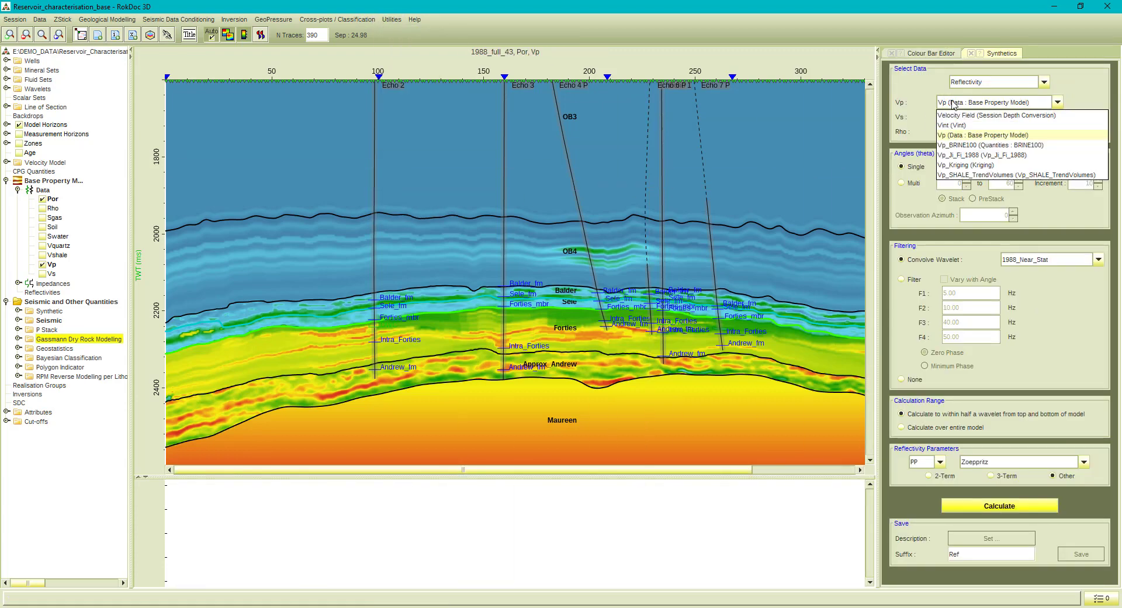
left_click(951, 137)
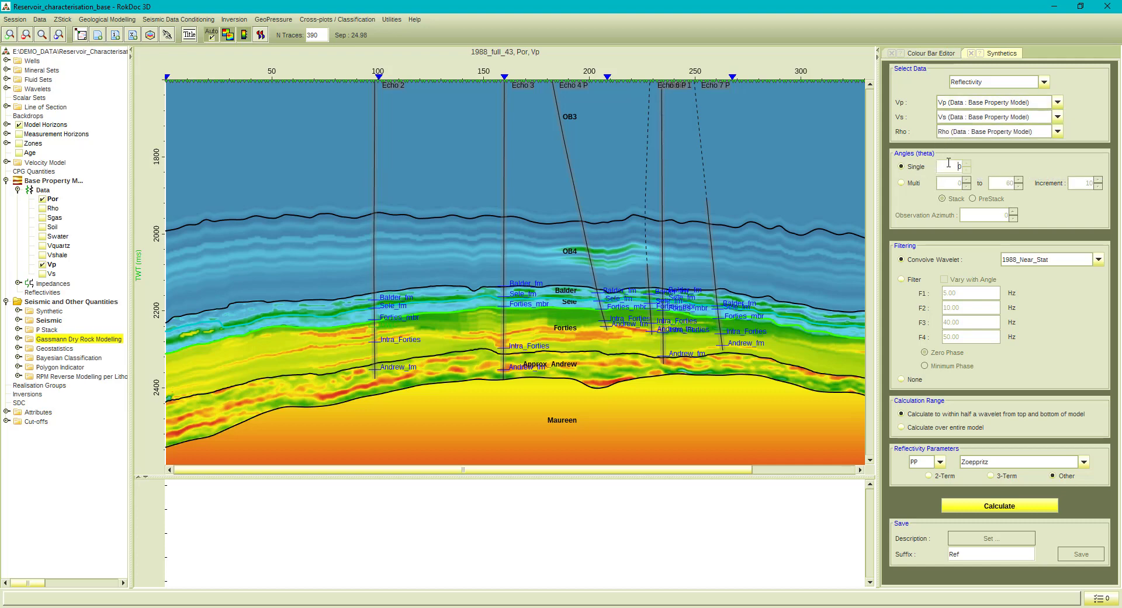
left_click(915, 183)
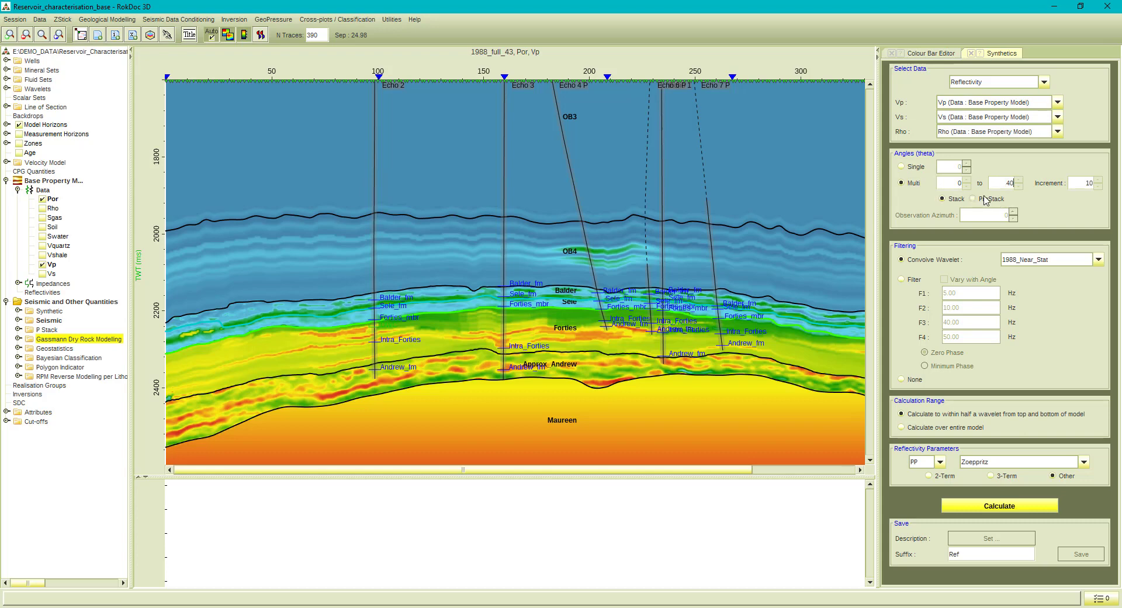
- Choose 1988_near_stat_scaled_30deg as the wavelet to convolve with the synthetics
left_click(1045, 260)
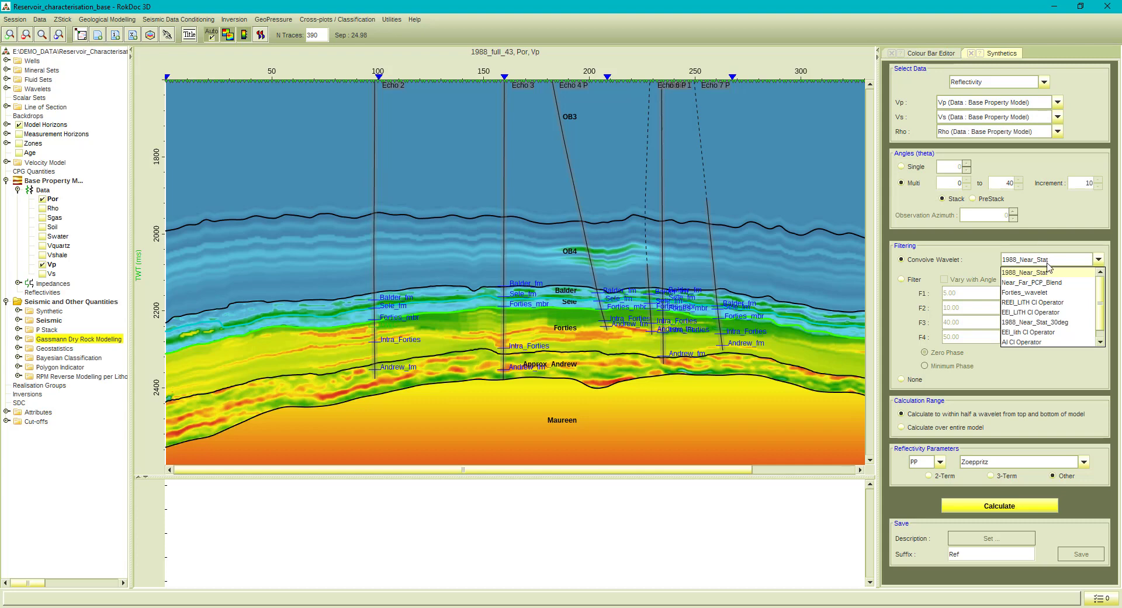
scroll(1050, 280, "down", 1)
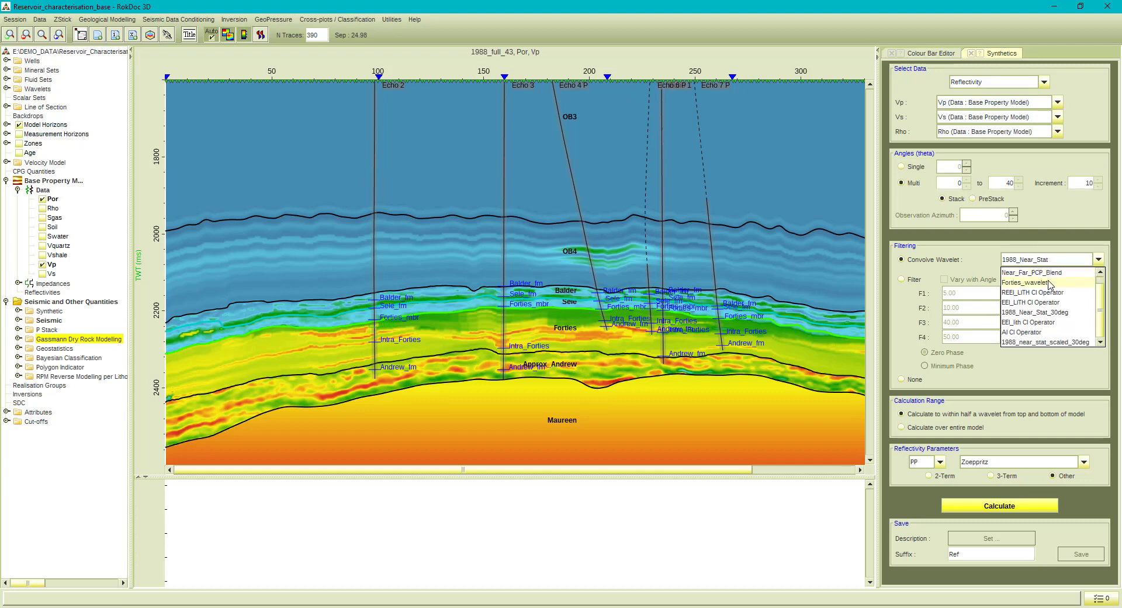
left_click(1055, 343)
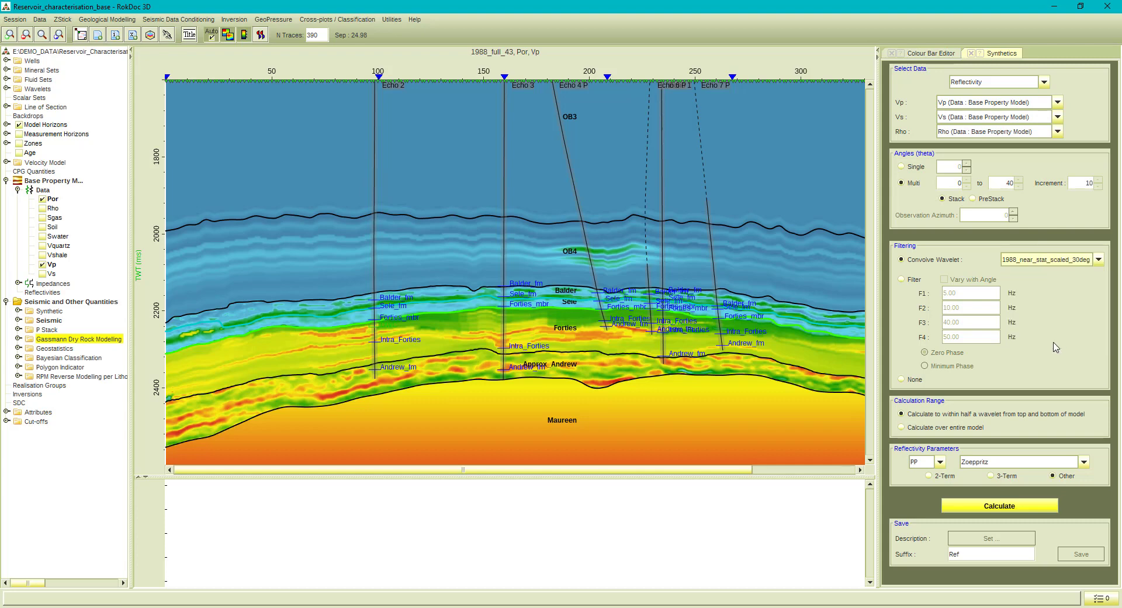
- Examine the available reflectivity methods for the Other, 3-Term and 2-Term options and the available wave modes
left_click(990, 467)
left_click(990, 467)
left_click(998, 475)
left_click(998, 465)
left_click(1000, 467)
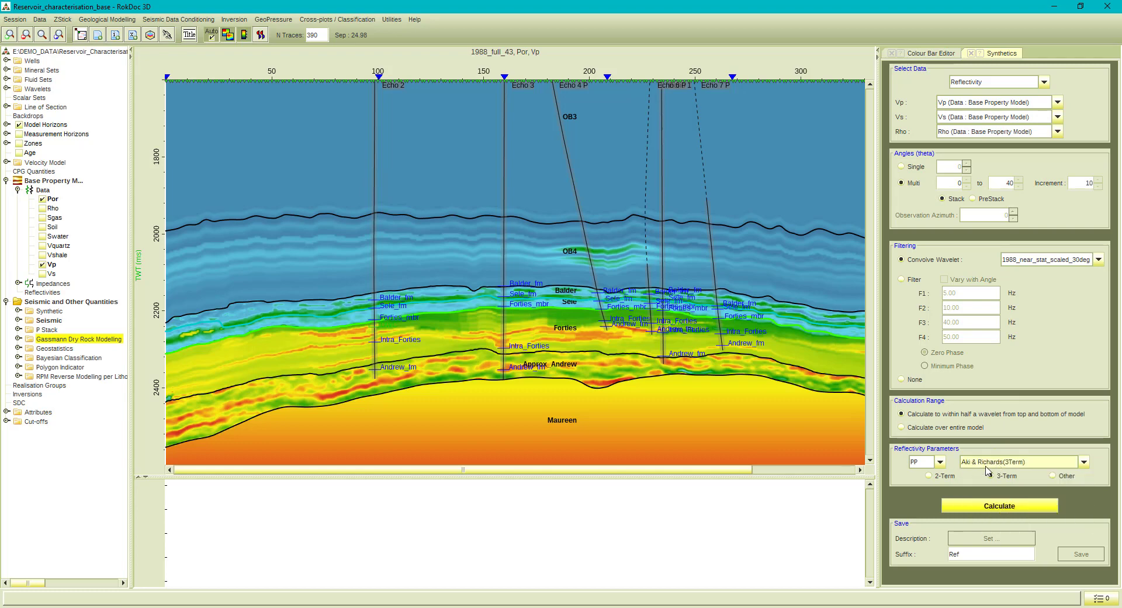
left_click(954, 475)
left_click(977, 465)
left_click(980, 464)
left_click(940, 462)
left_click(941, 462)
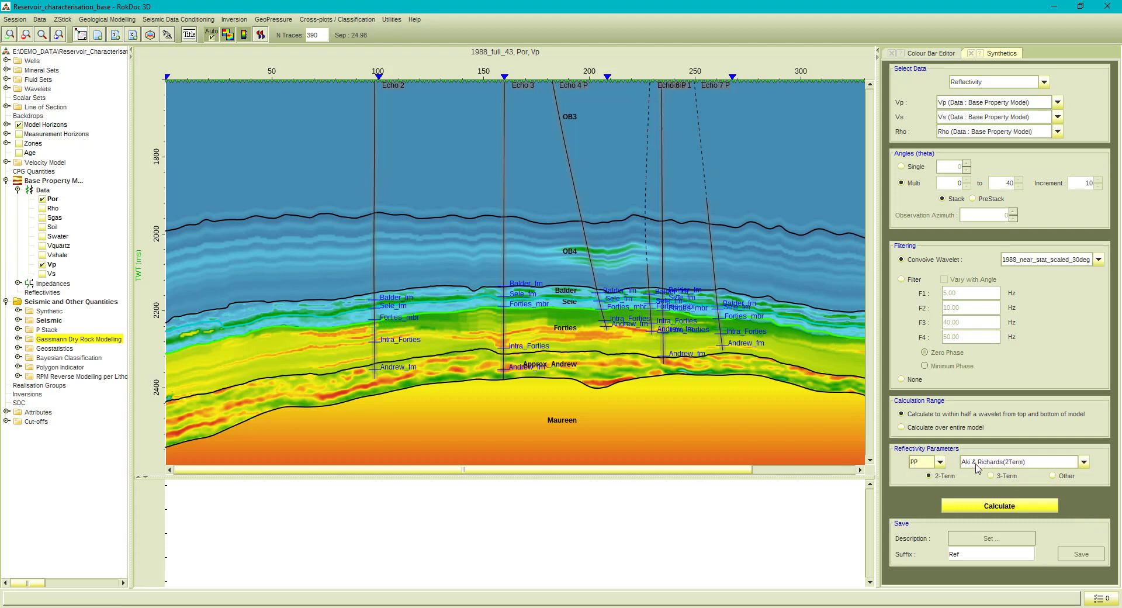
- Calculate the stacked synthetic for 0 to 40 degrees with Aki & Richards(3Term) reflectivity and close the synthetics setup
left_click(1004, 506)
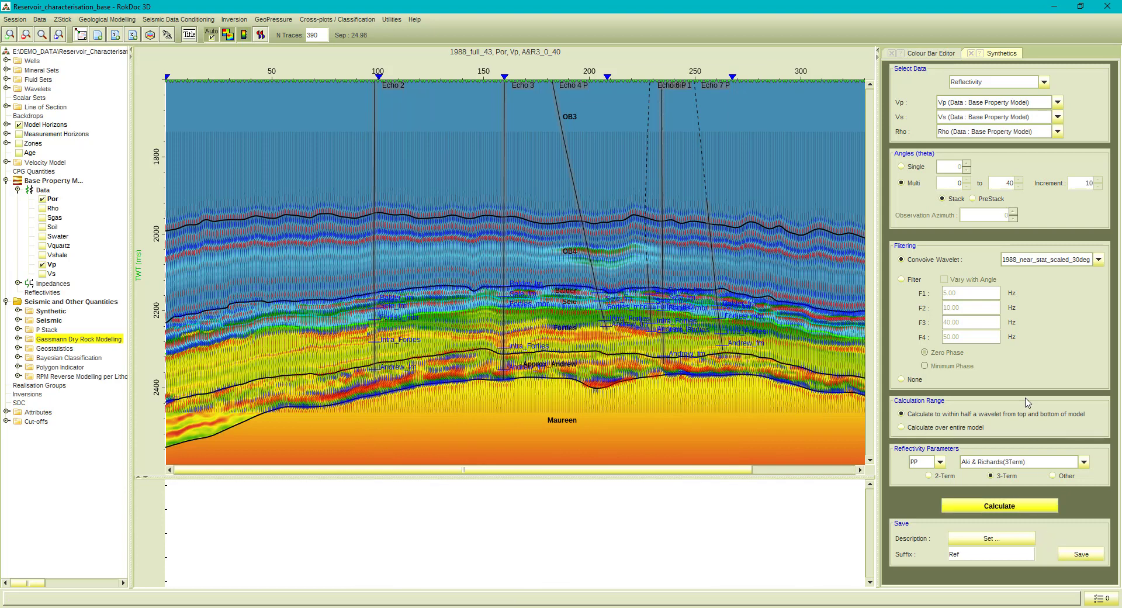
left_click(972, 53)
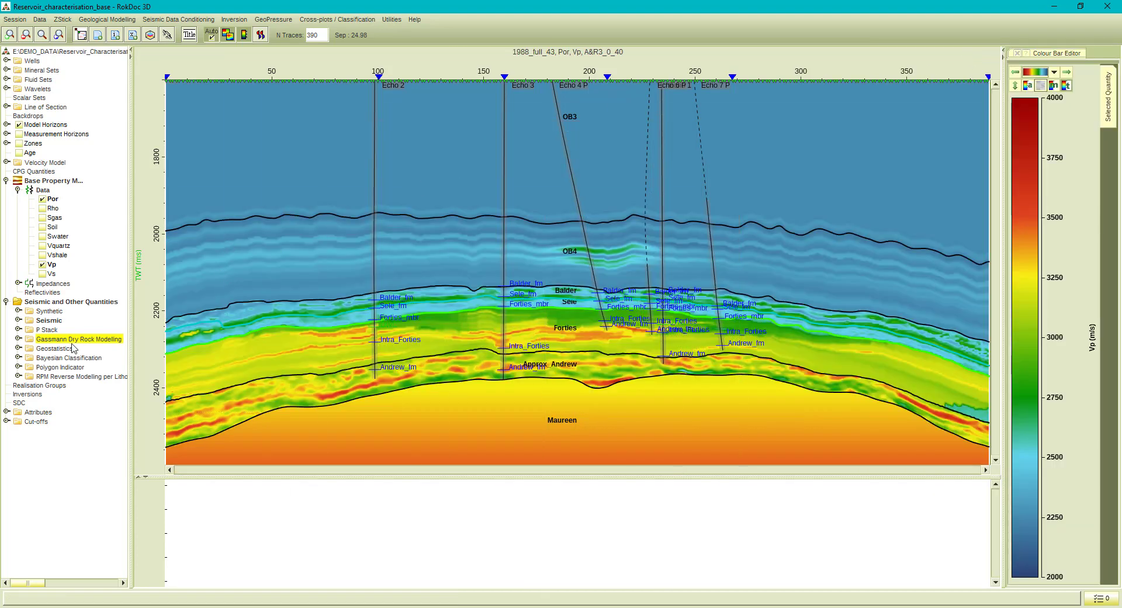
- Display the synthetic A&R3_9_35_stack on the section, plotted as colour
left_click(19, 312)
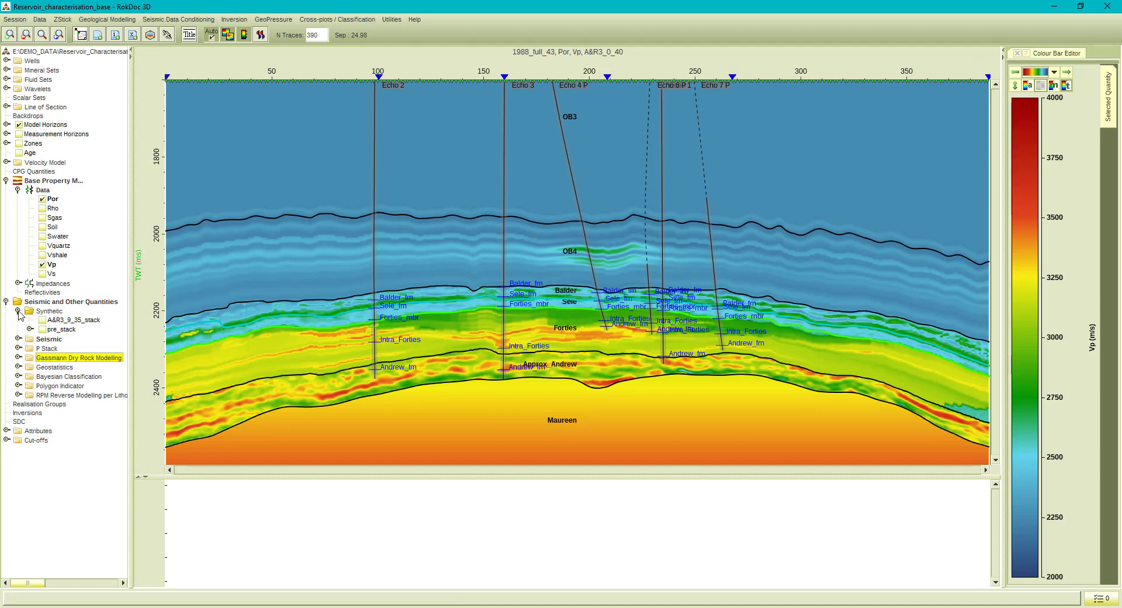
left_click(47, 321)
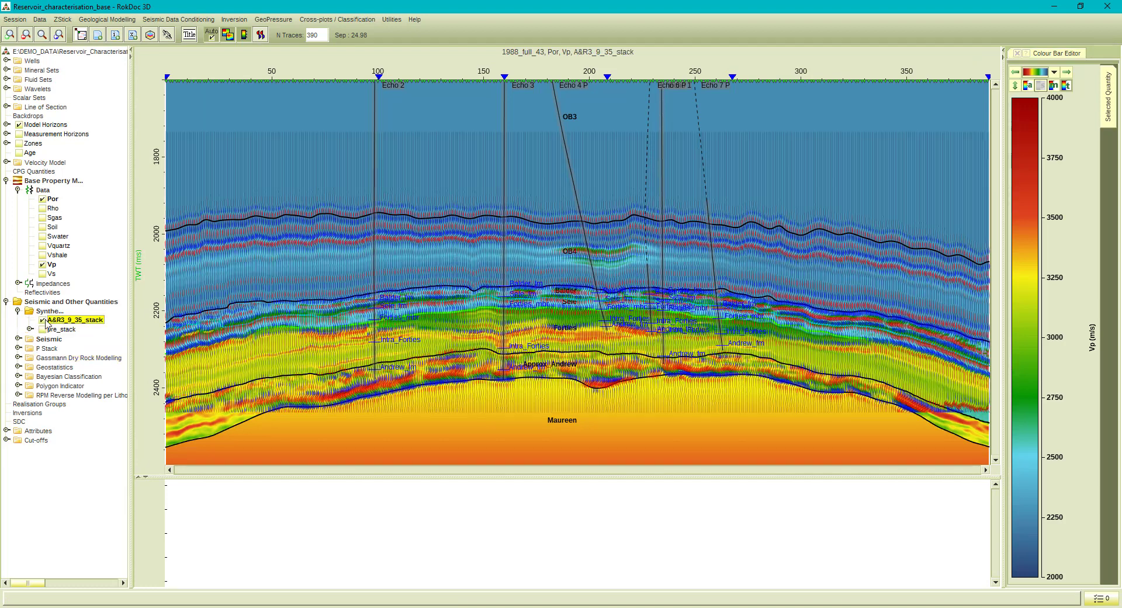
right_click(64, 325)
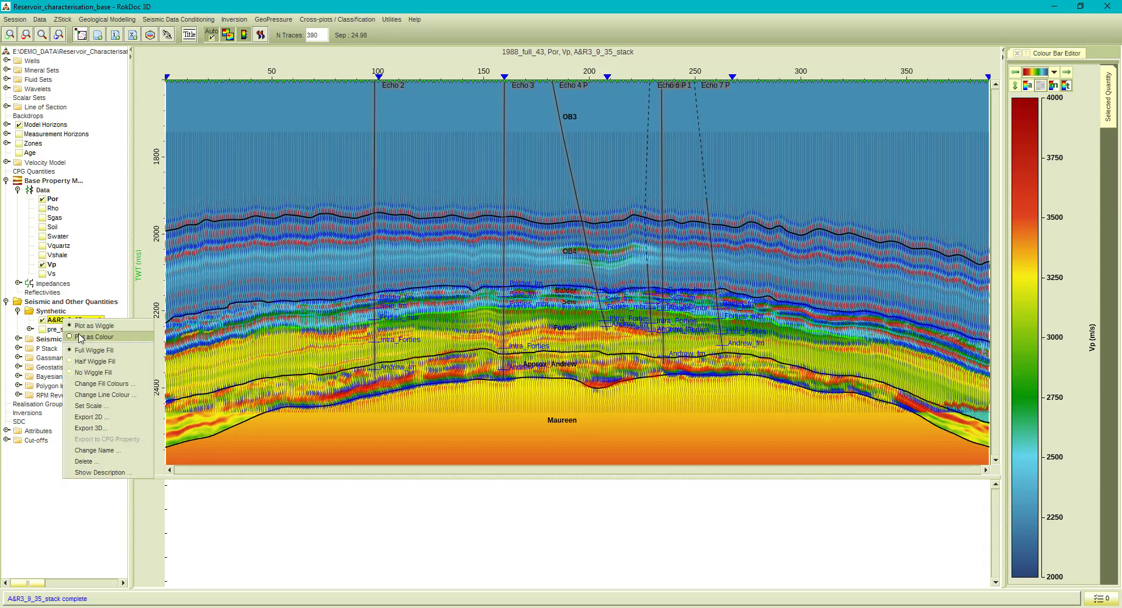
left_click(82, 341)
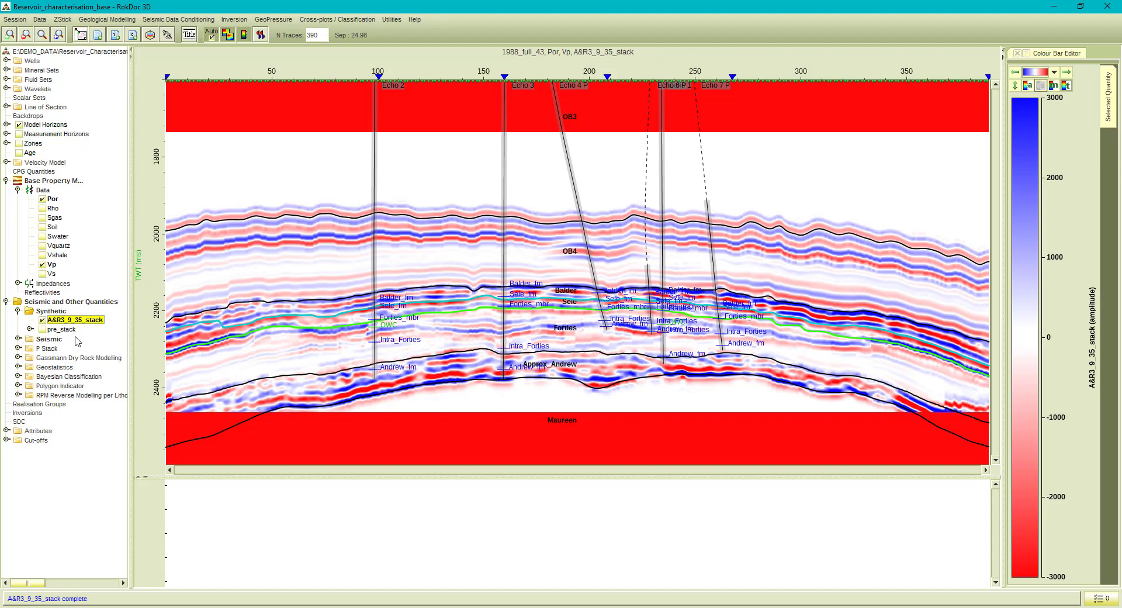
- Compare the 1988_full_43 seismic with the synthetic stack on the section, leaving the seismic hidden
double_click(29, 342)
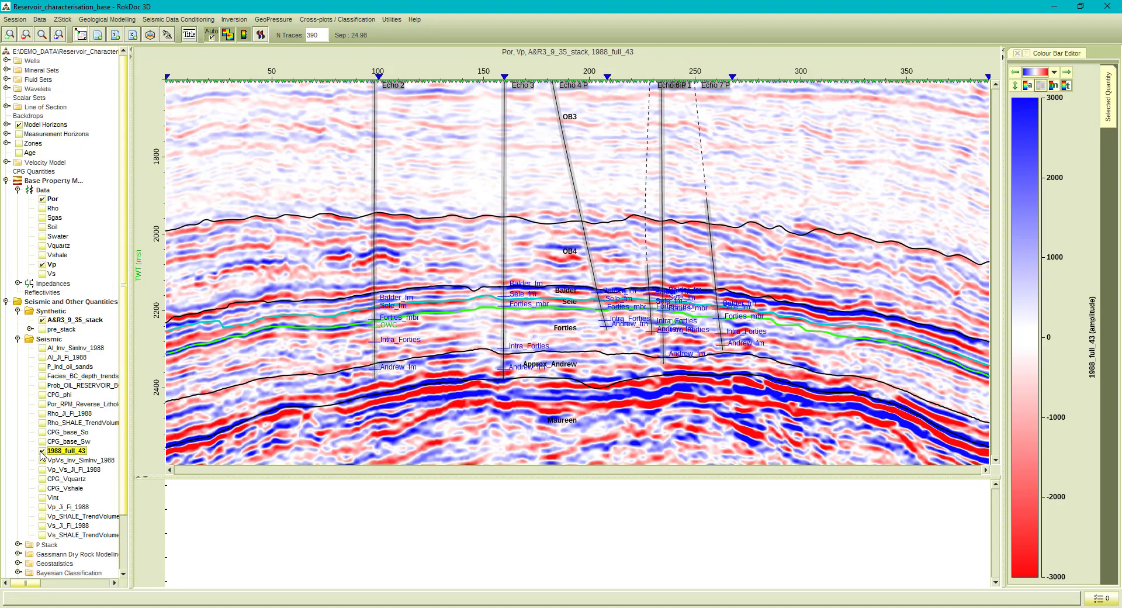
left_click(41, 451)
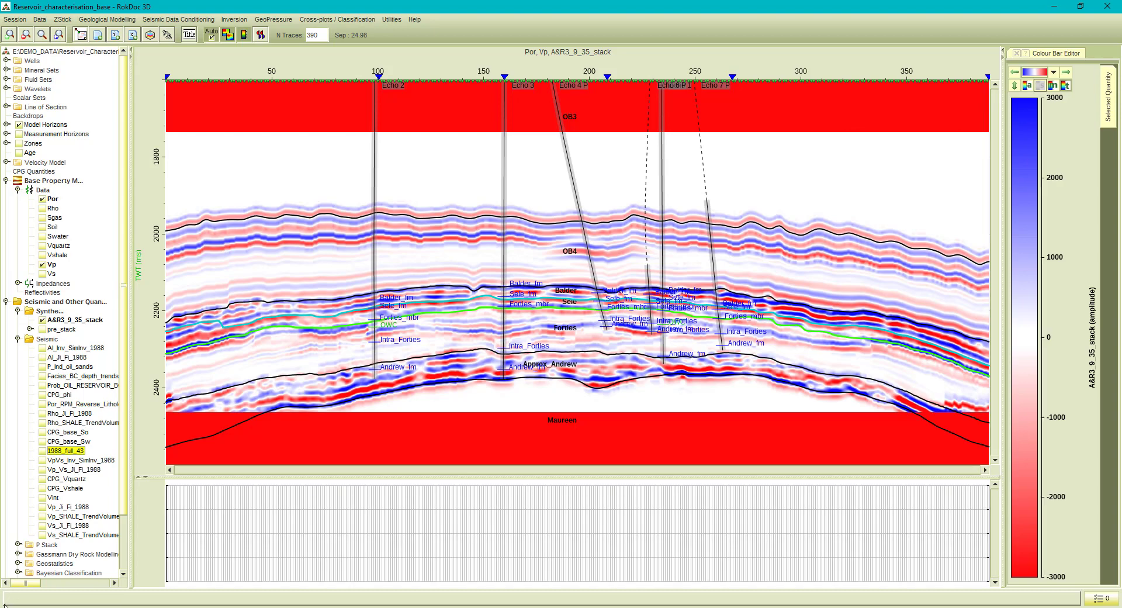
- Hide the A&R3_9_35_stack synthetic and the Vp and Por model properties on the section
left_click(18, 339)
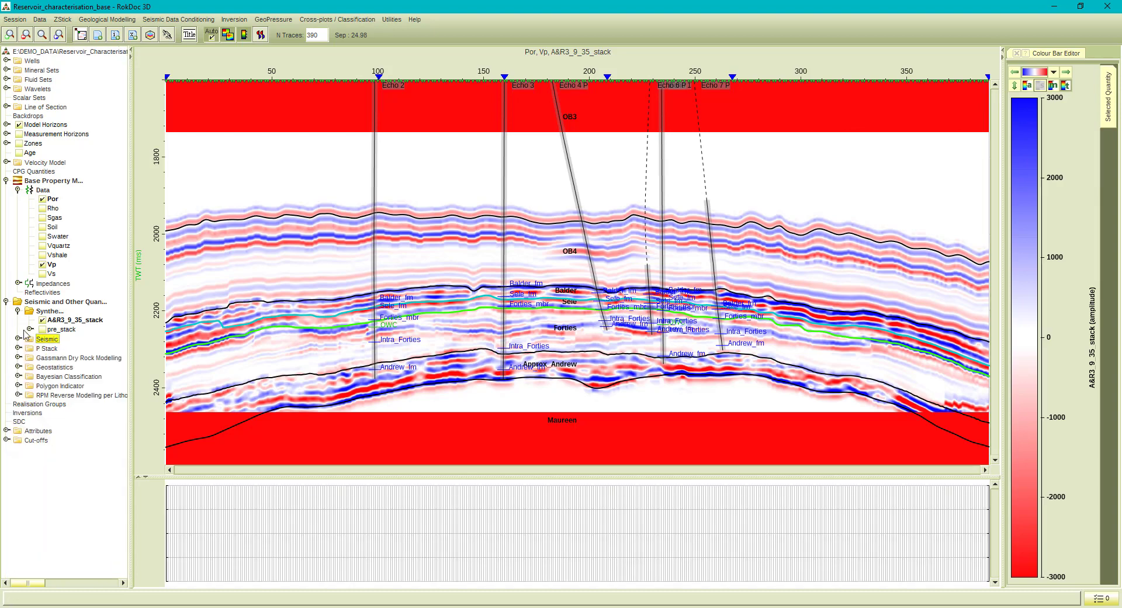
left_click(43, 321)
left_click(43, 320)
left_click(18, 311)
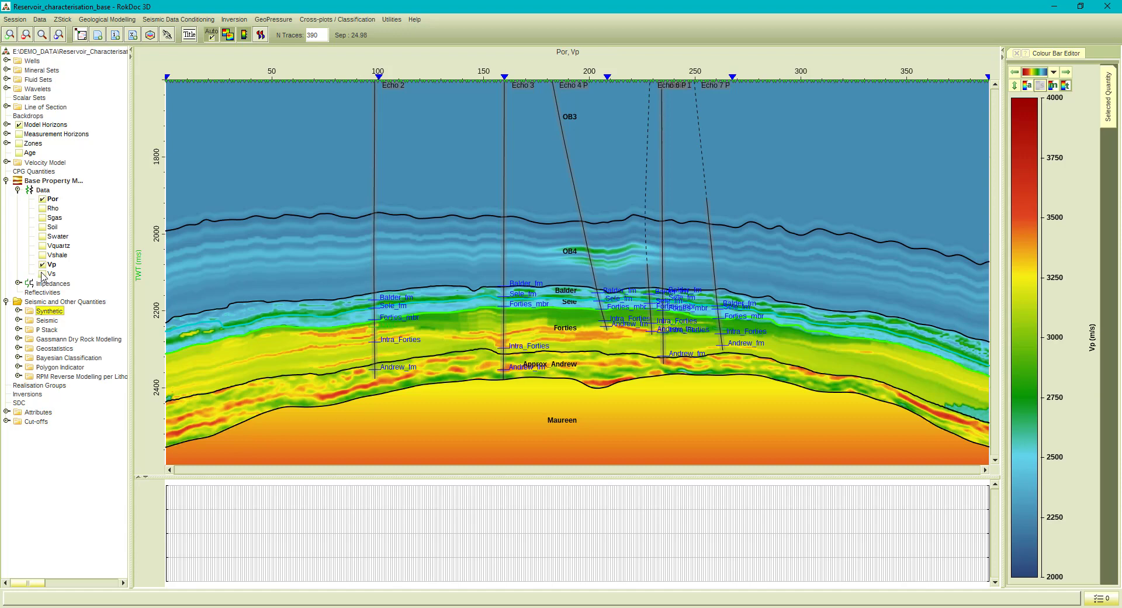
left_click(42, 264)
left_click(42, 199)
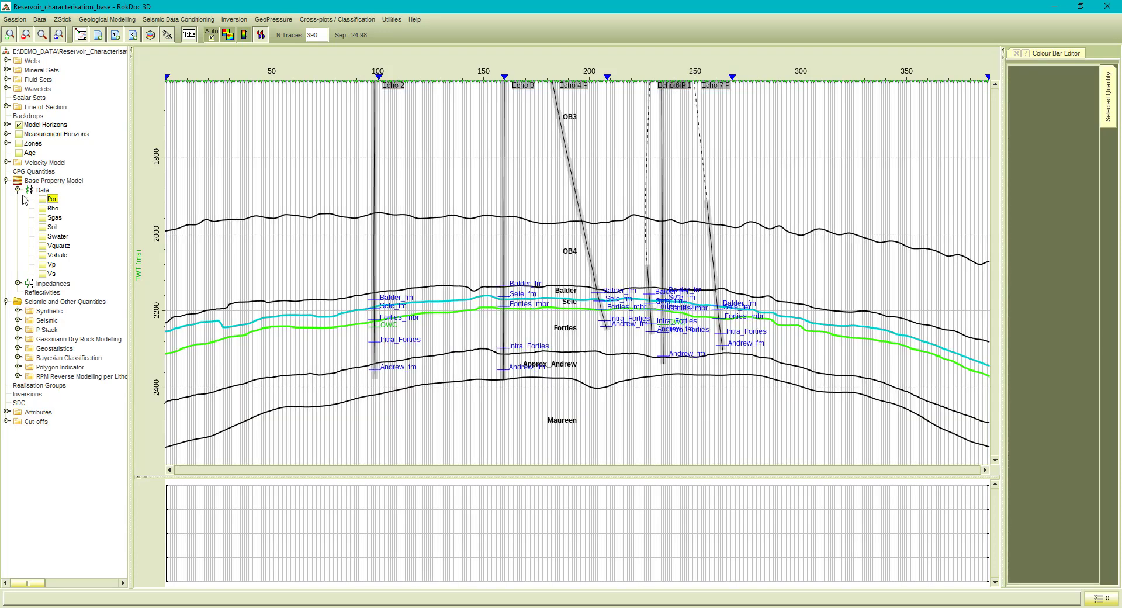
left_click(18, 190)
- Compare the recorded Angle_stacks_9 and Angle_stacks_35 partial stacks one after the other on the section
left_click(18, 245)
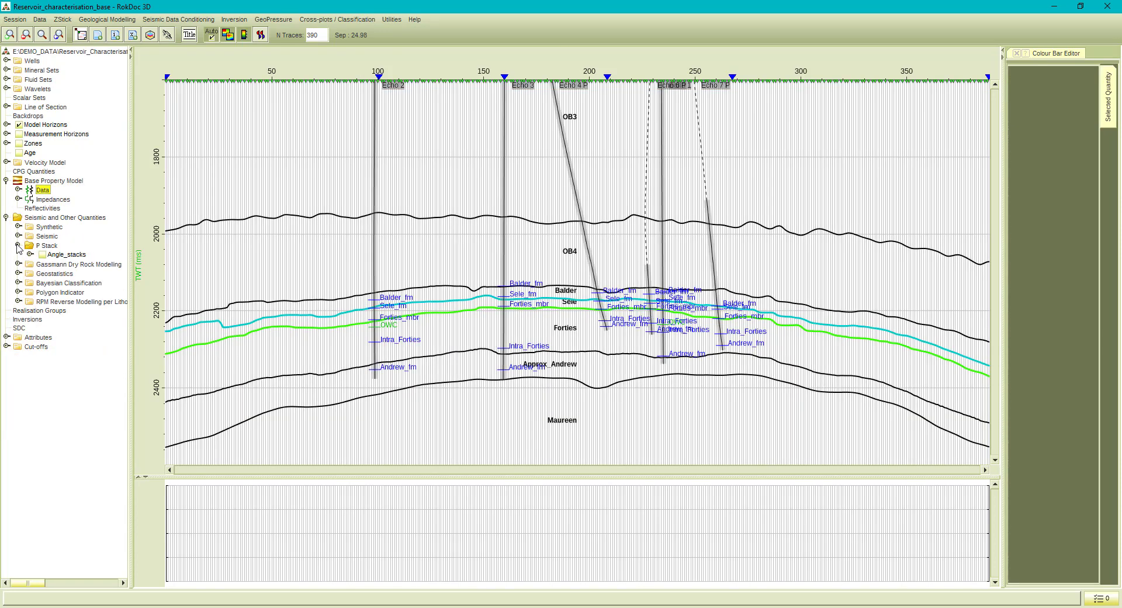
left_click(30, 255)
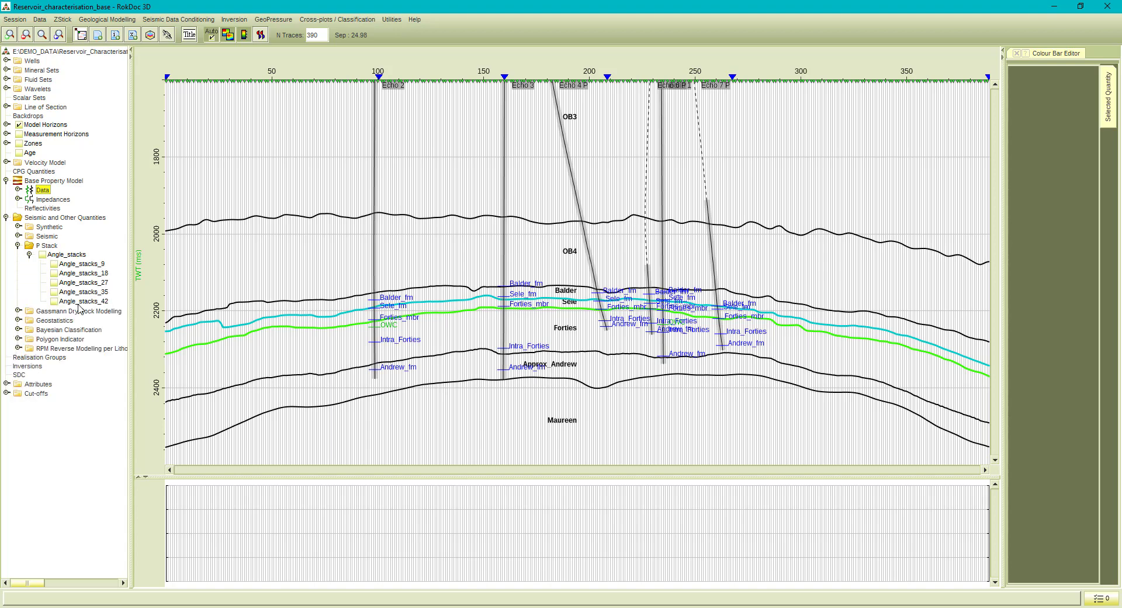
left_click(54, 265)
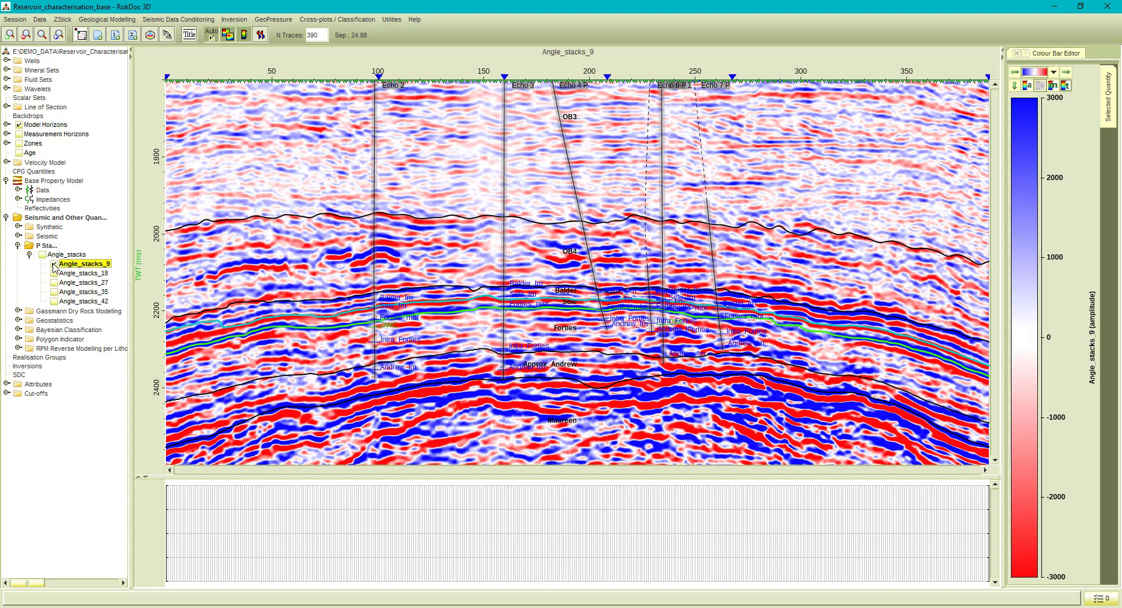
left_click(54, 264)
left_click(55, 291)
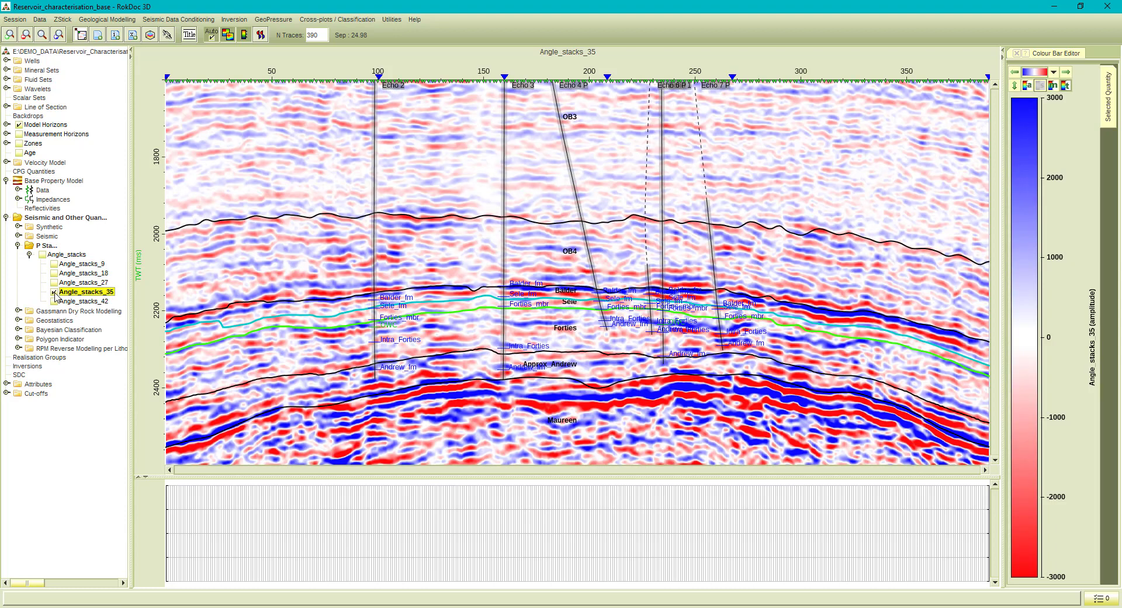
- Display the complete Angle_stacks gathers on the section in place of the single Angle_stacks_35 stack
left_click(55, 291)
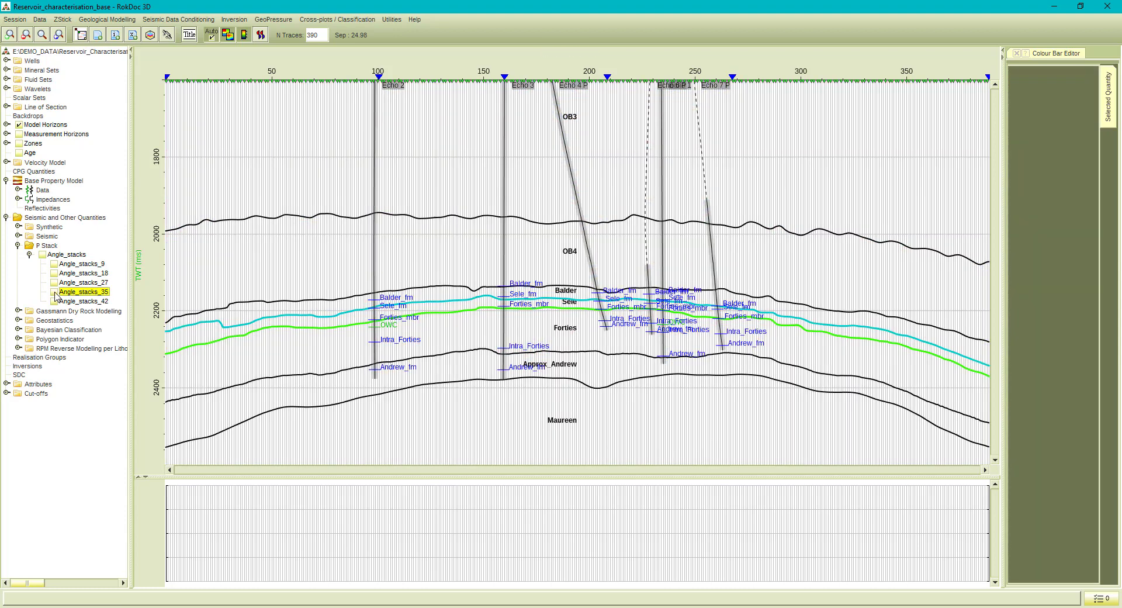
left_click(43, 255)
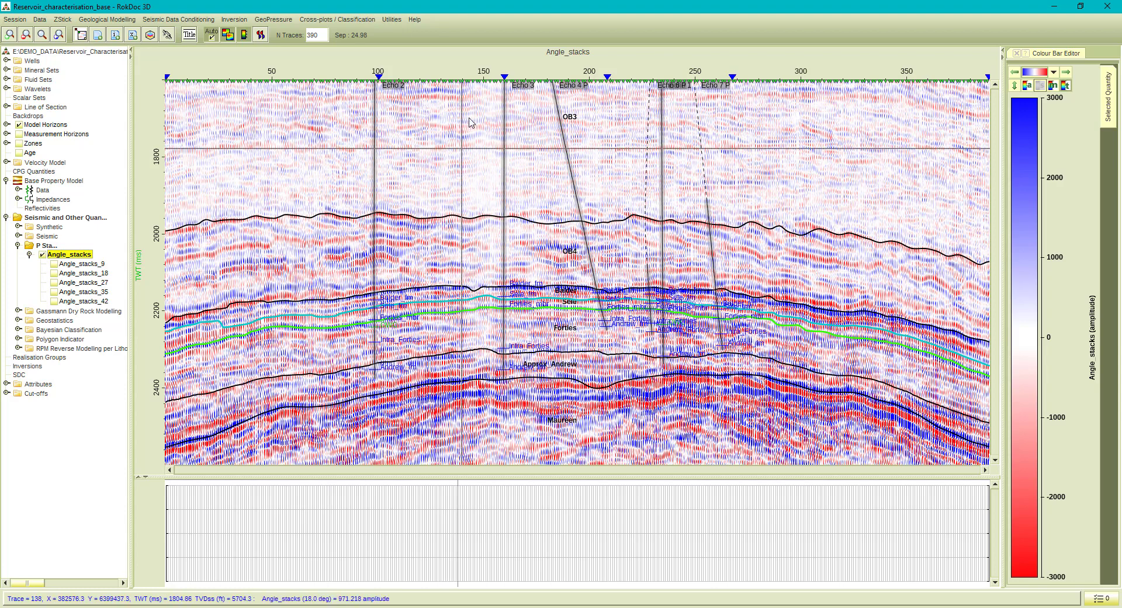
left_click_drag(458, 82, 563, 88)
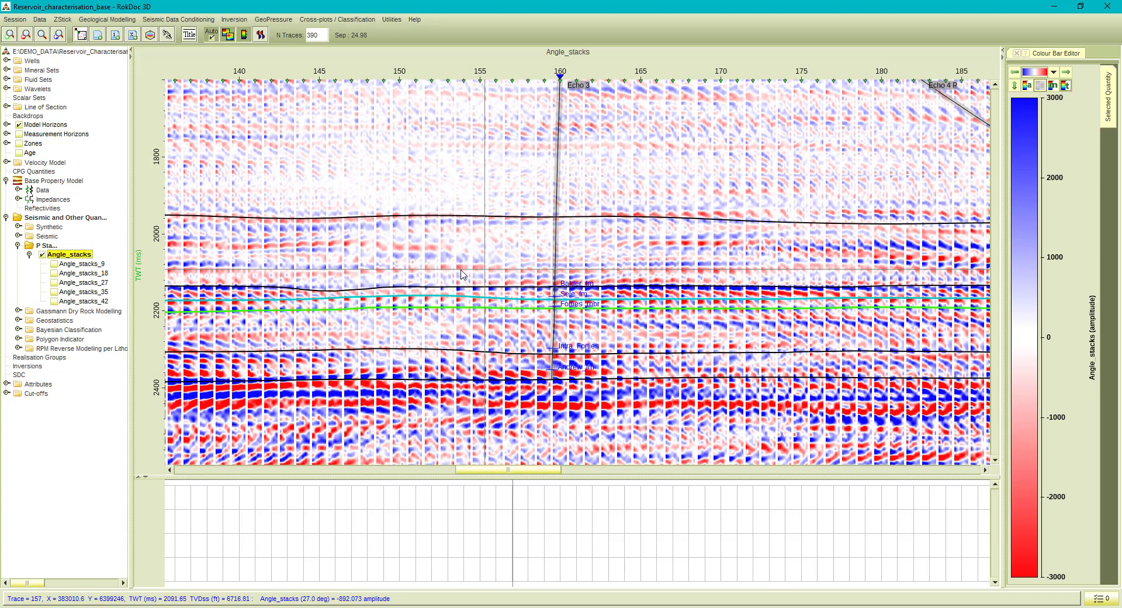
- Measure a pre/partial stack attribute on Angle_stacks at the Forties TWT horizon, with Angle on the X-axis and Amplitude on the Y-axis
right_click(39, 385)
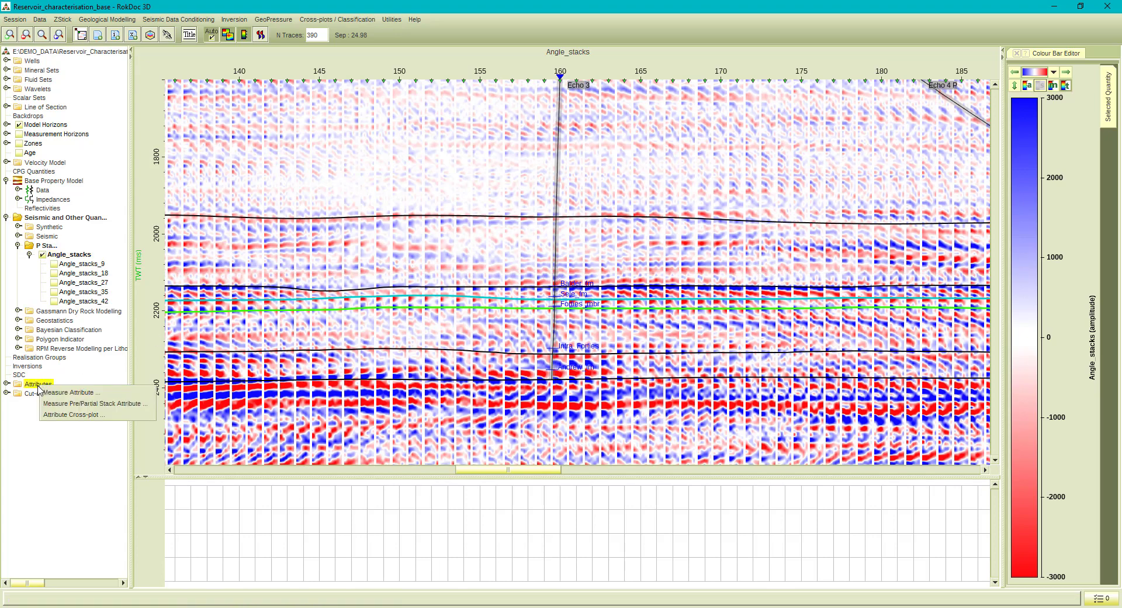
left_click(60, 408)
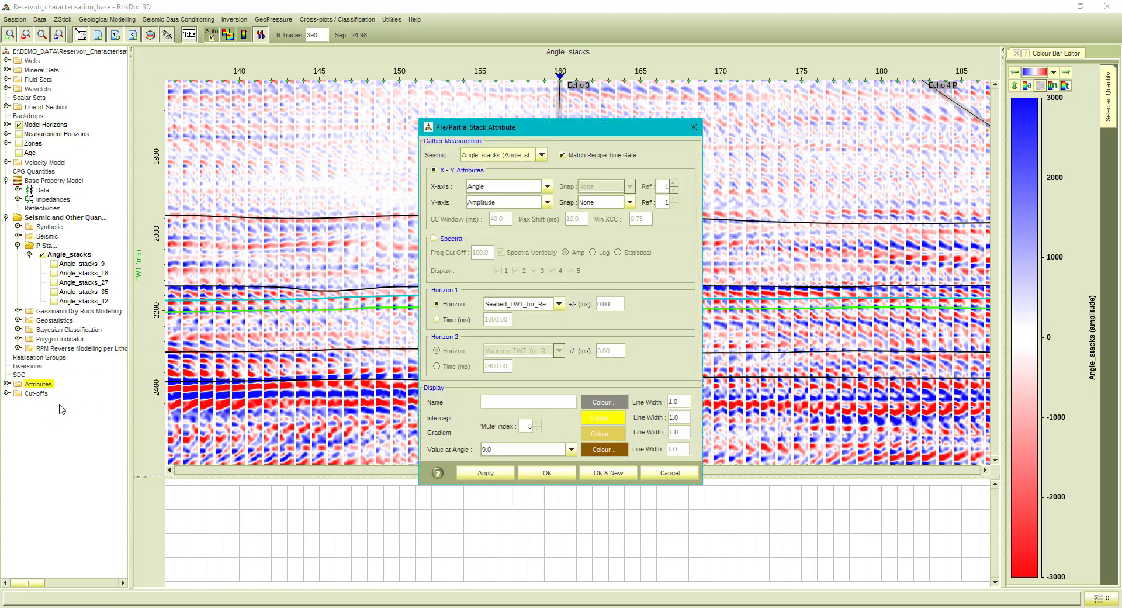
left_click(483, 155)
left_click(482, 155)
left_click(501, 190)
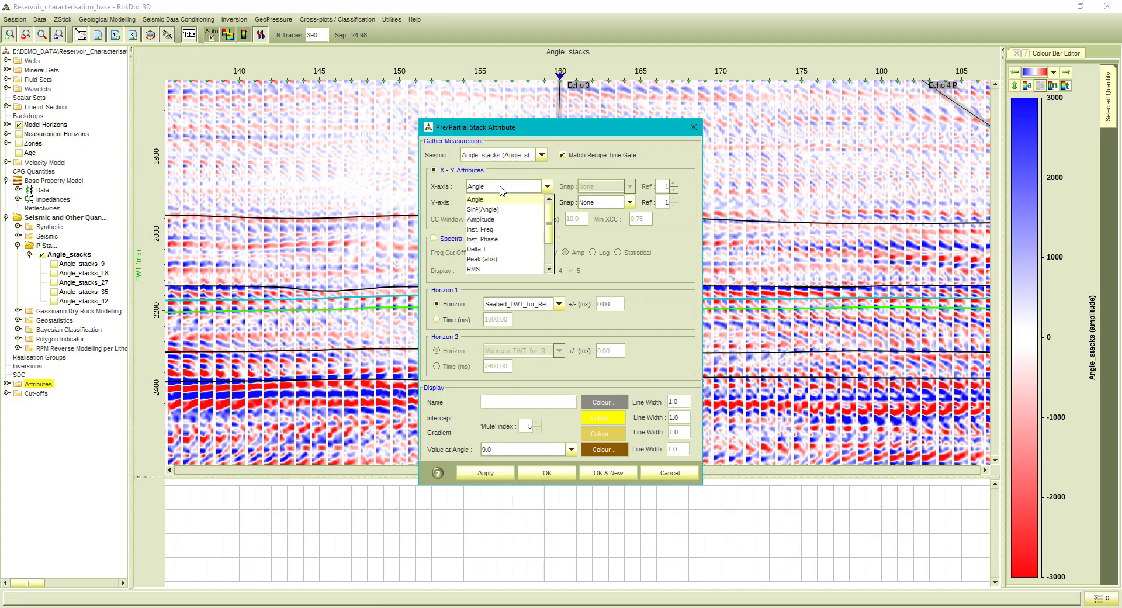
left_click(501, 189)
left_click(498, 204)
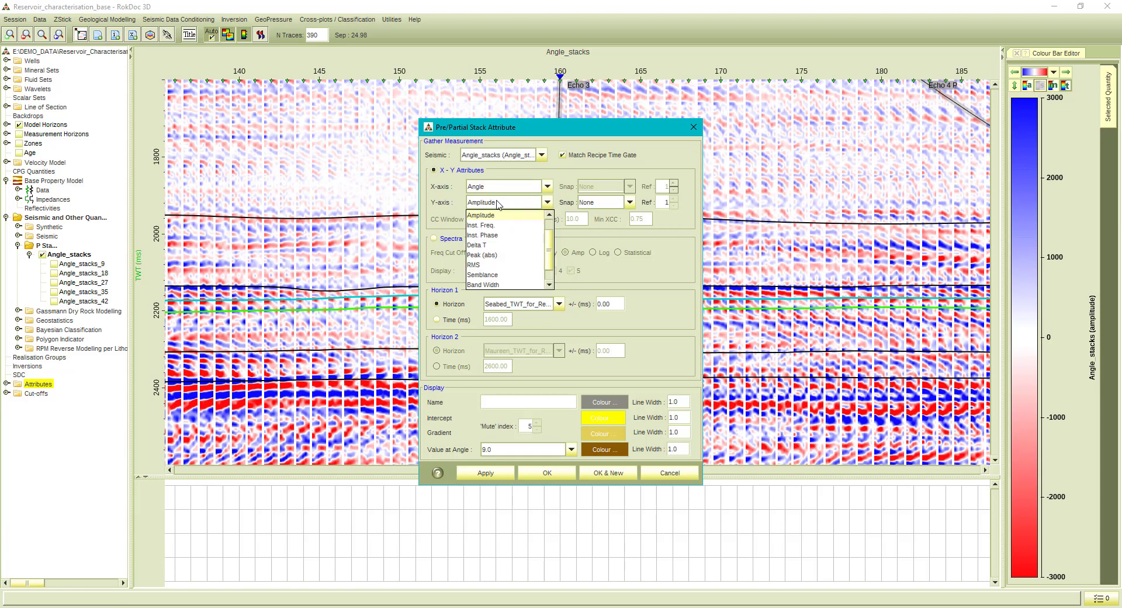
left_click(498, 204)
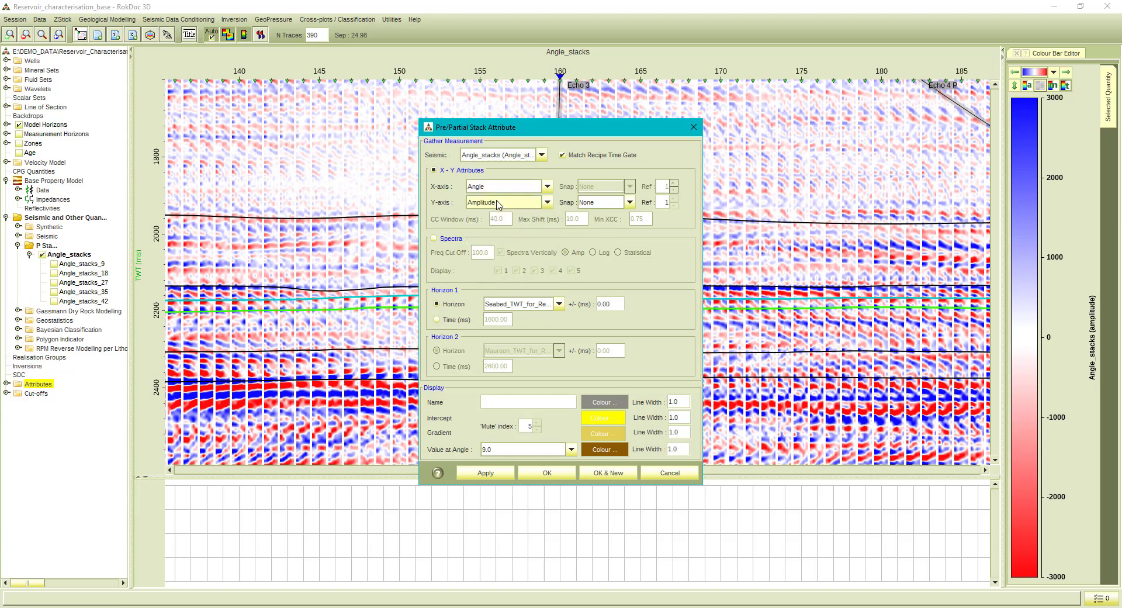
left_click(502, 304)
left_click(506, 377)
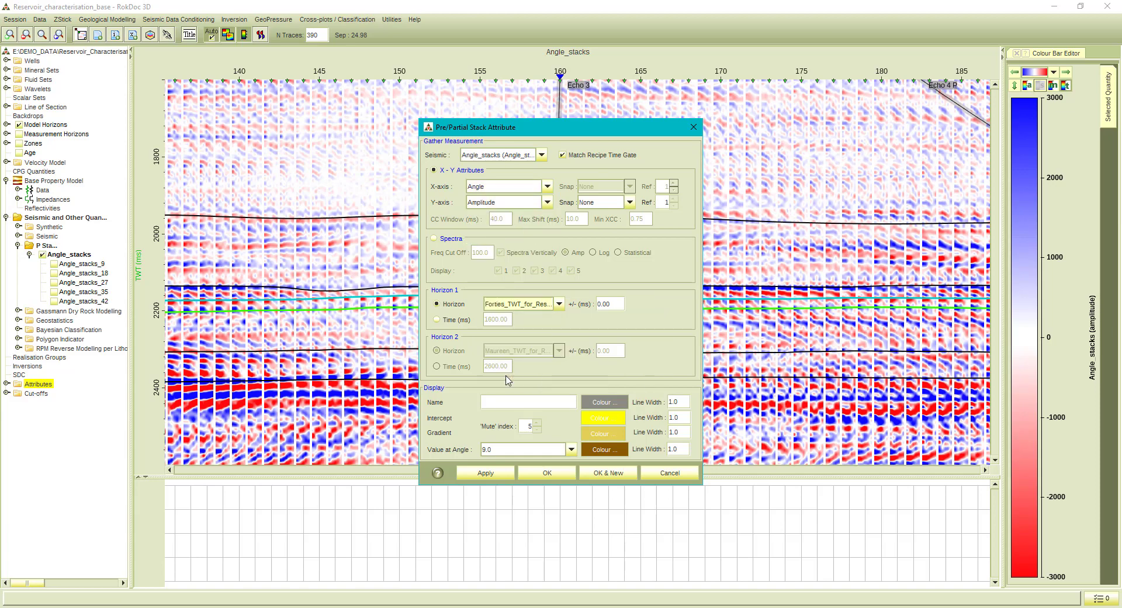
left_click(486, 473)
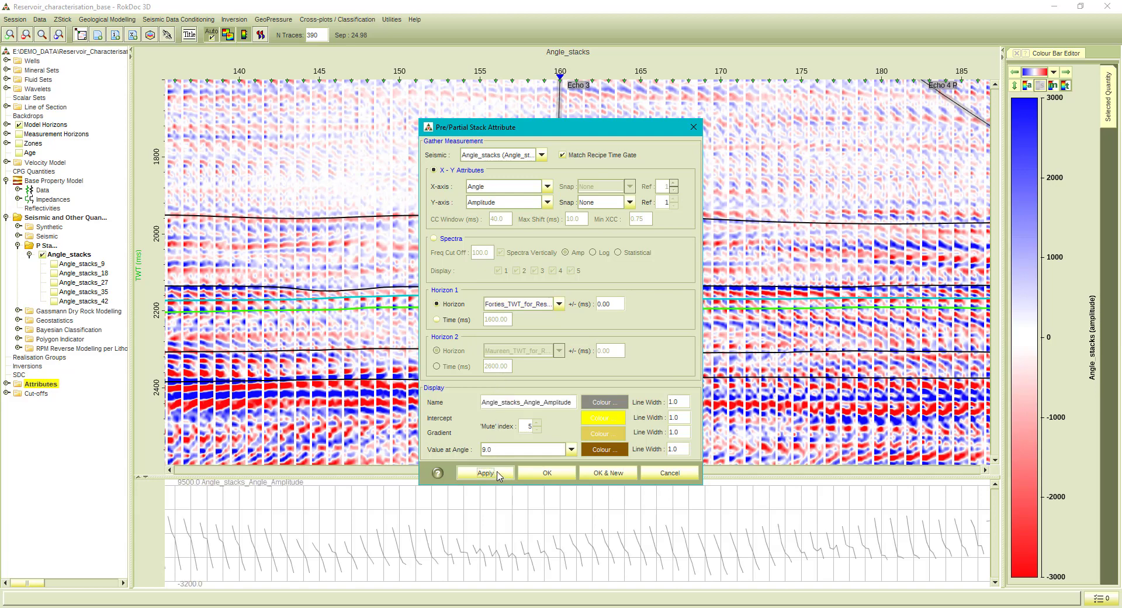
- Give the Angle_stacks_Angle_Amplitude attribute a blue colour and a line width of 2.0, and finish the measurement setup
left_click(593, 402)
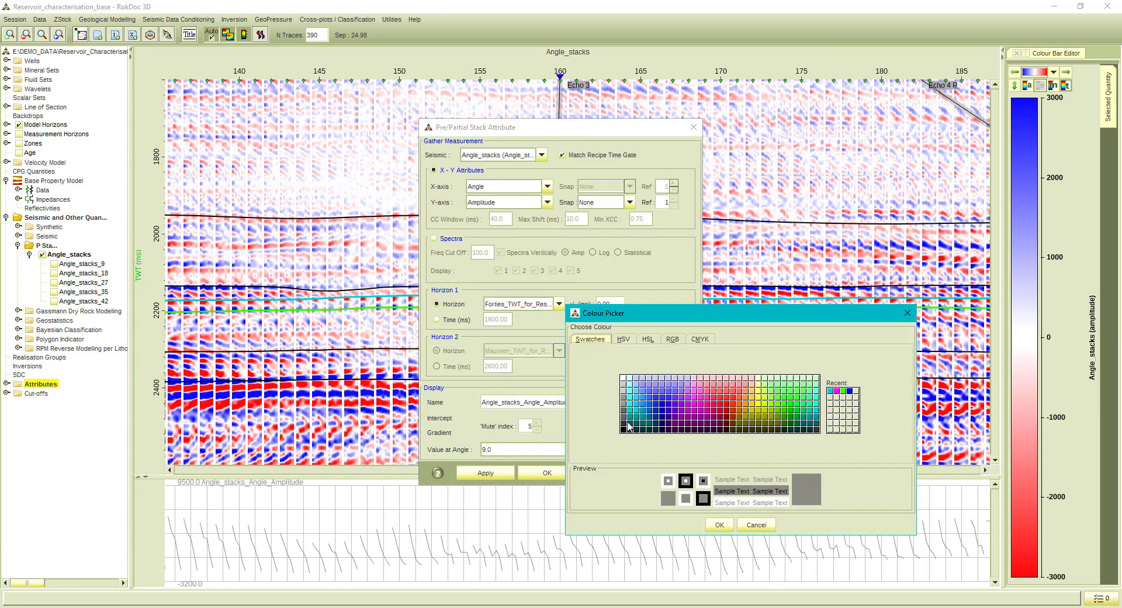
left_click(663, 407)
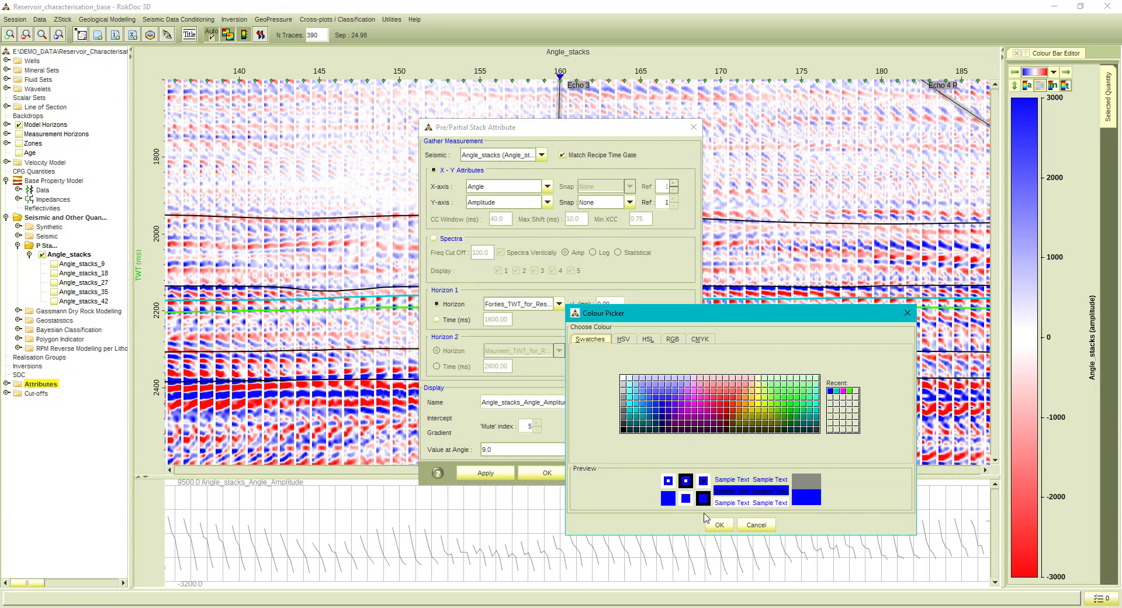
left_click(716, 523)
double_click(671, 401)
type("2.0")
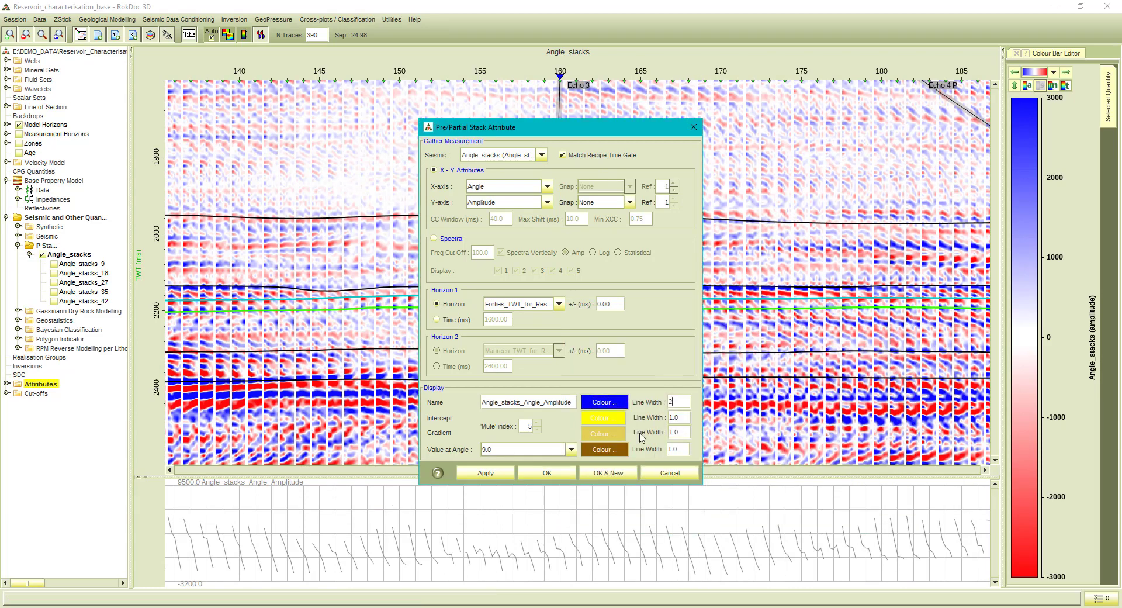
left_click(474, 473)
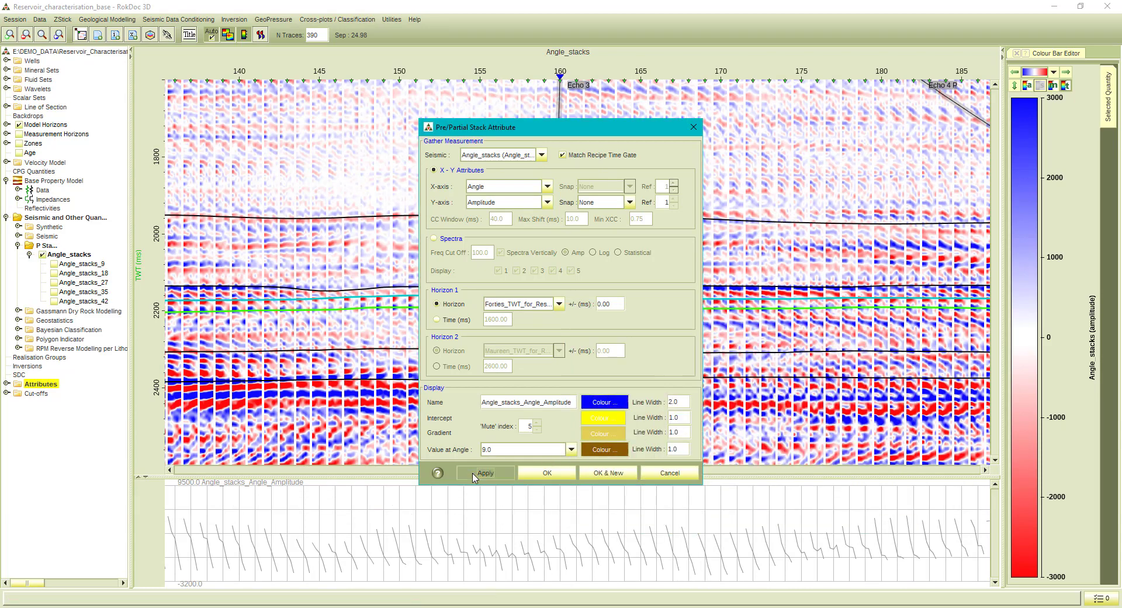
left_click(539, 474)
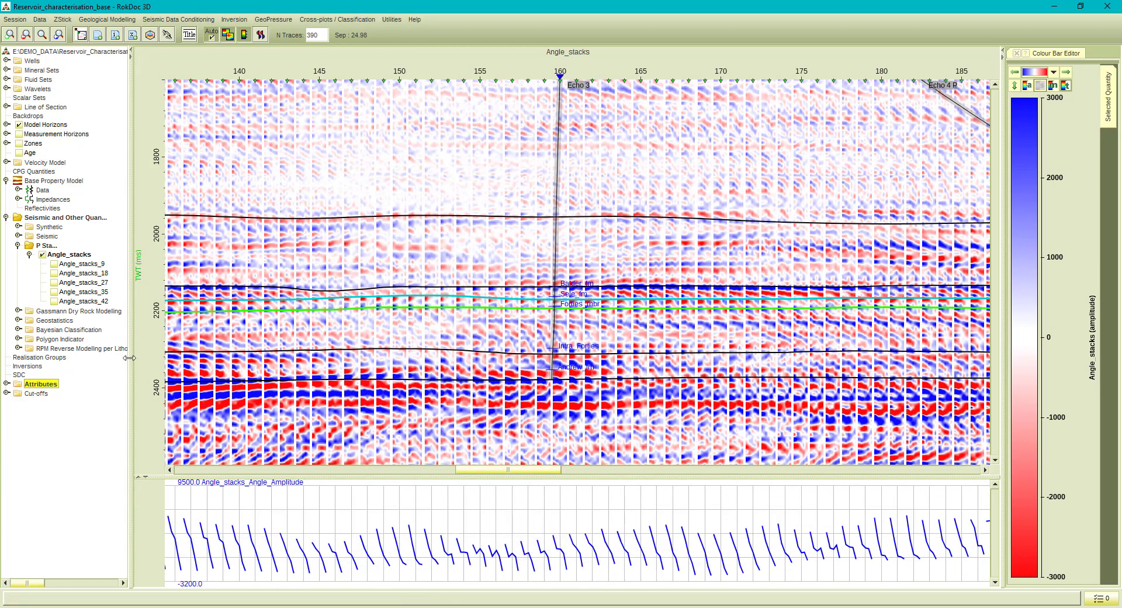
- Examine the Measure Attribute options, including the Correlation category with type XCC, and close the dialog without measuring
right_click(49, 385)
left_click(54, 392)
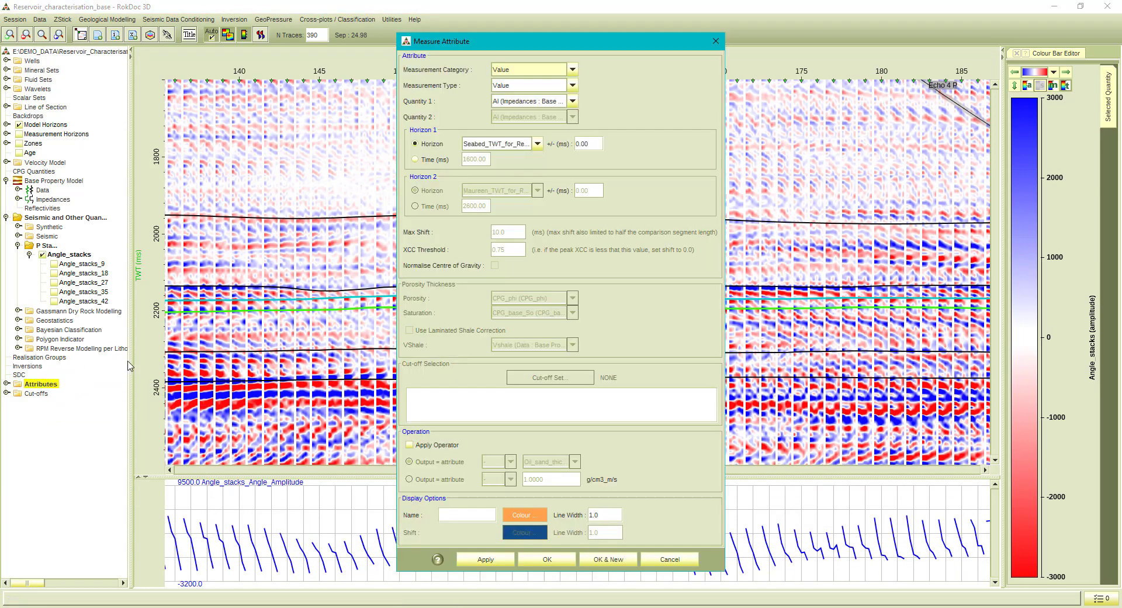
left_click(505, 68)
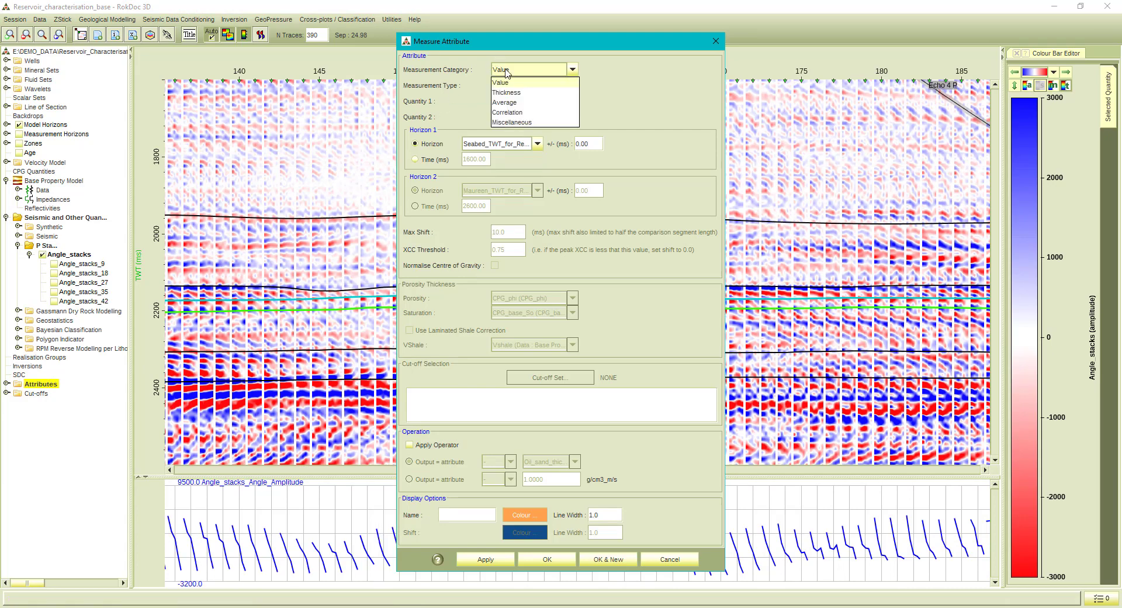
left_click(506, 113)
left_click(508, 86)
left_click(506, 98)
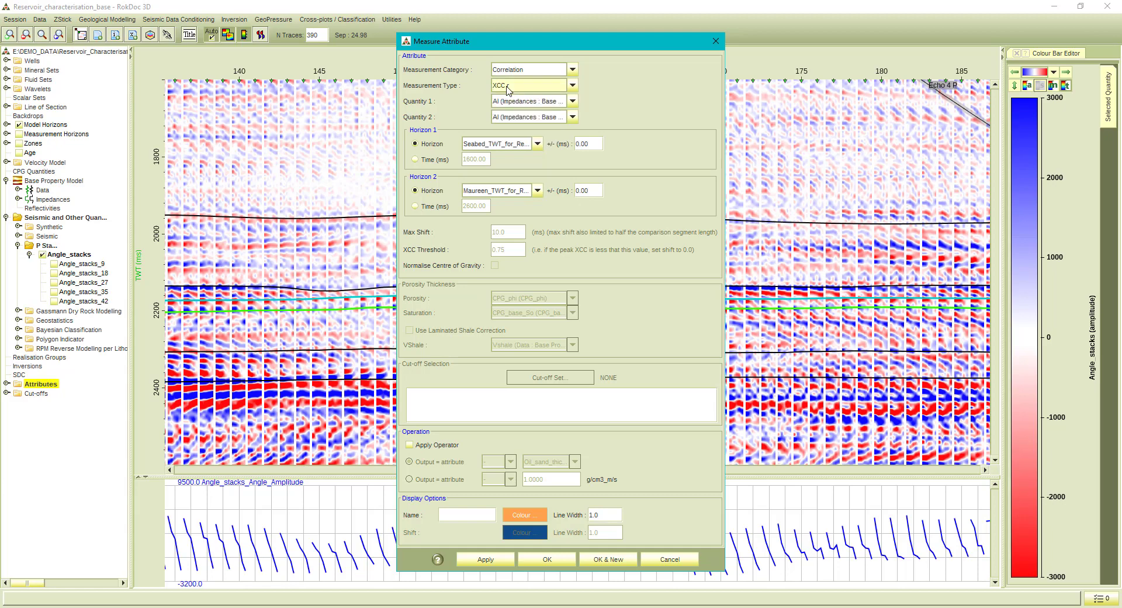
left_click(715, 41)
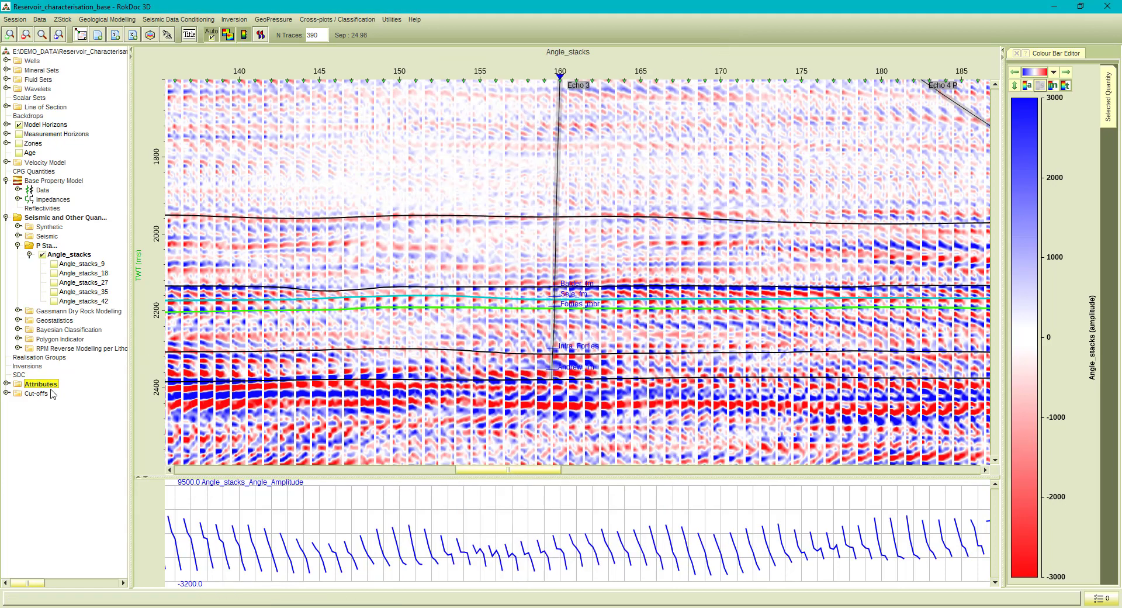
- Hide the Angle_stacks_Angle_Amplitude attribute and the Angle_stacks gathers
left_click(6, 383)
left_click(31, 403)
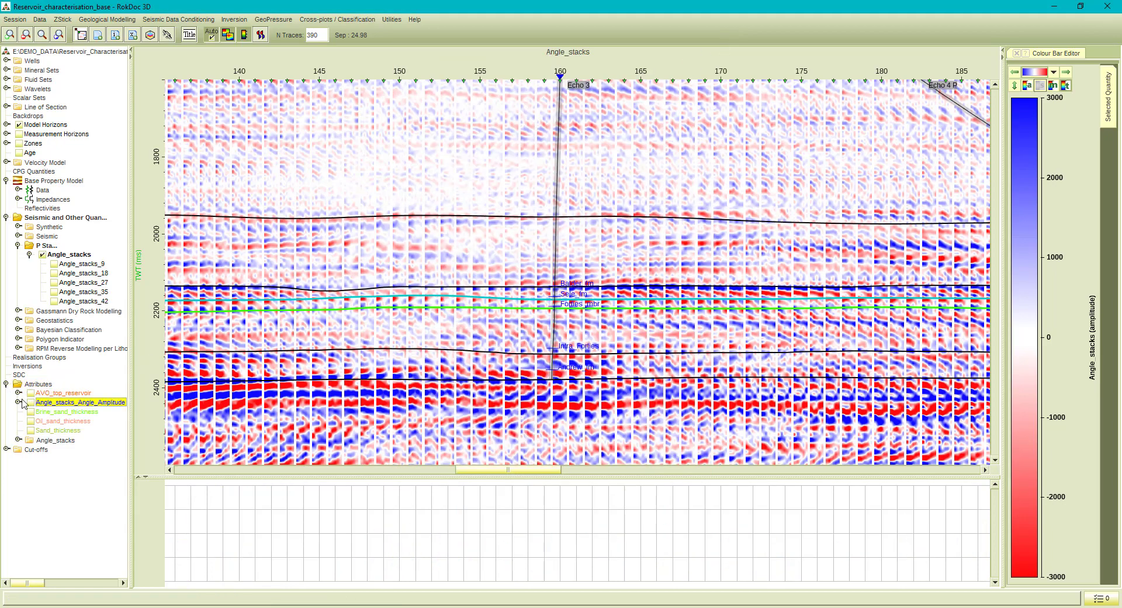
left_click(6, 383)
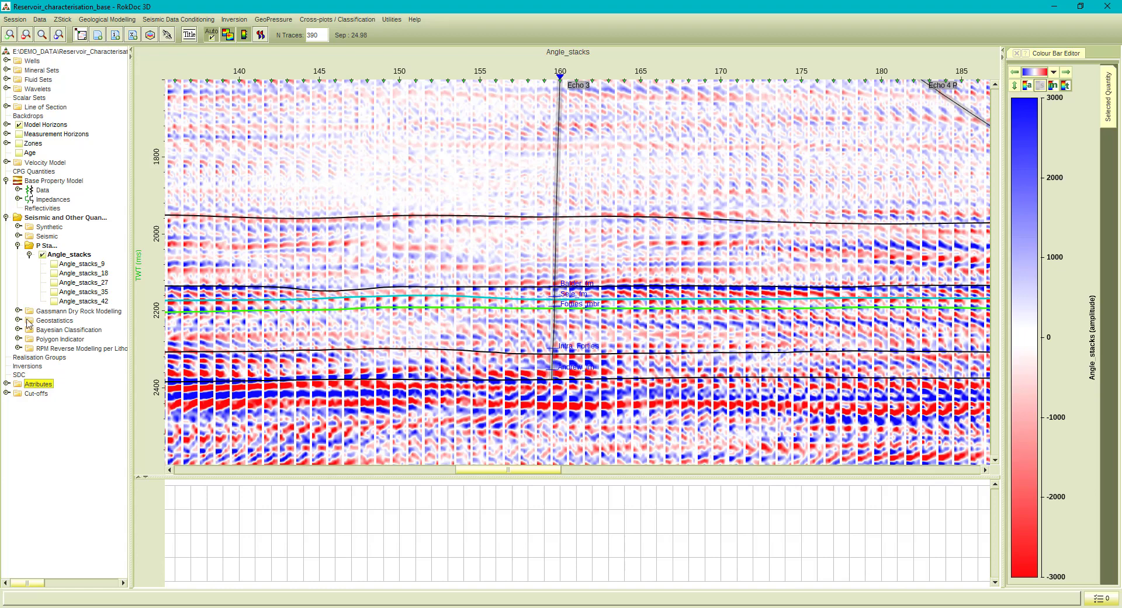
left_click(41, 255)
left_click(18, 245)
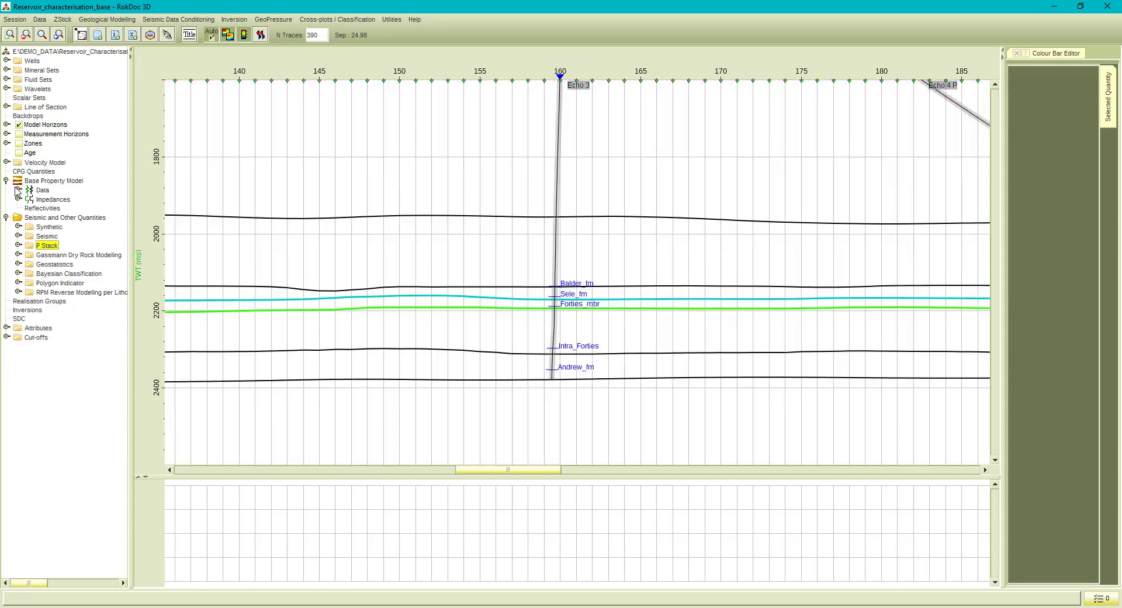
- Display the AI_Inv_SimInv_1988 inversion volume on the full section
left_click(59, 35)
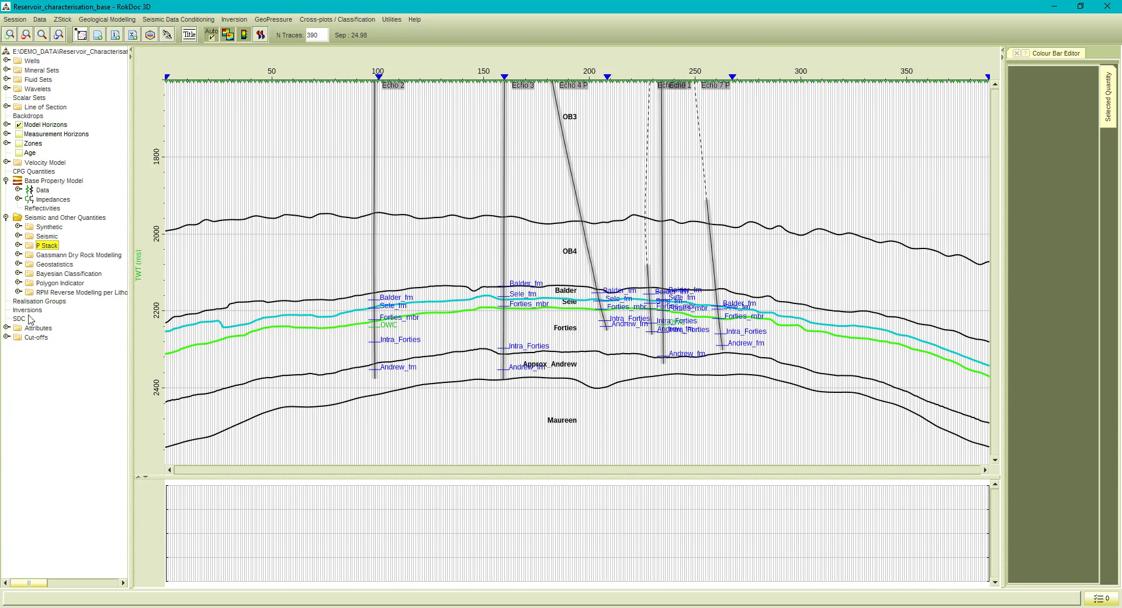
left_click(18, 236)
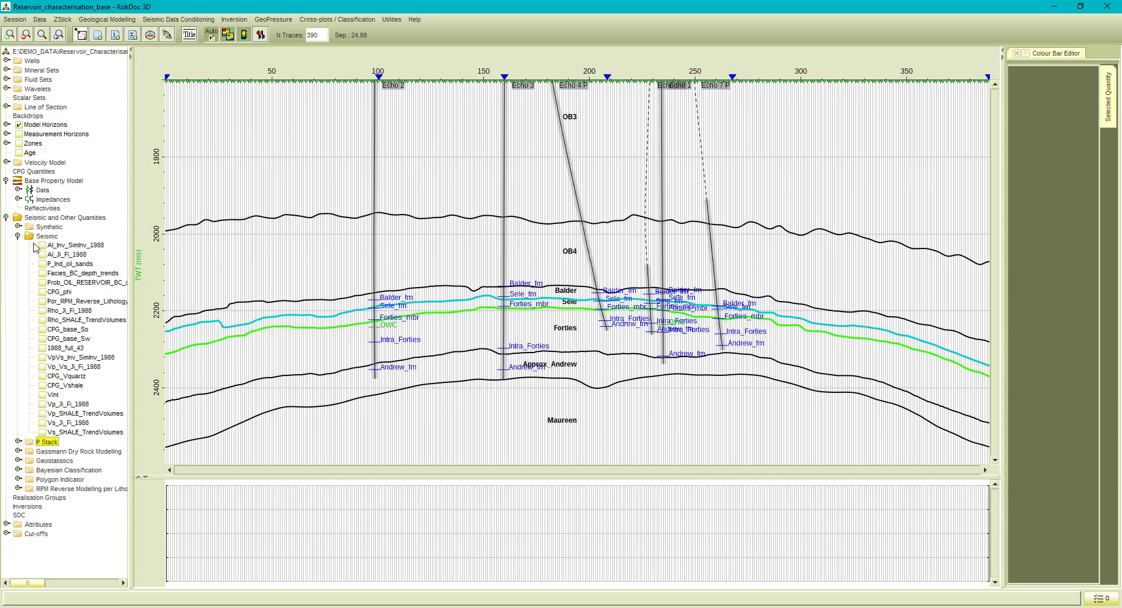
left_click(42, 245)
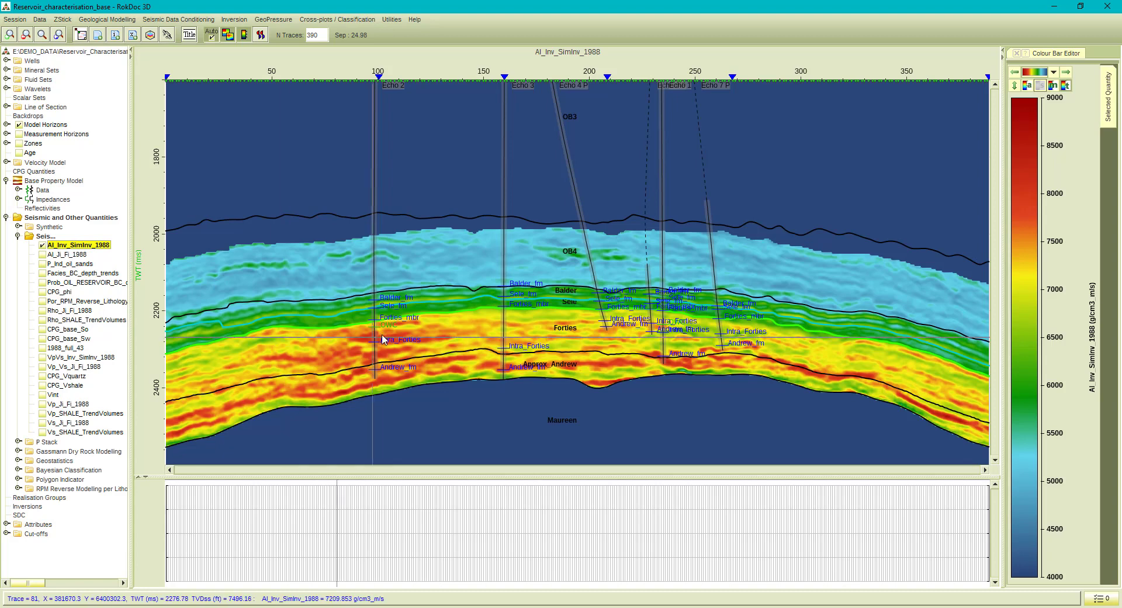
- Show the AI log AI_INSITU_BACKUS_42ft for all wells on the section, matching its full name
left_click(6, 61)
right_click(32, 62)
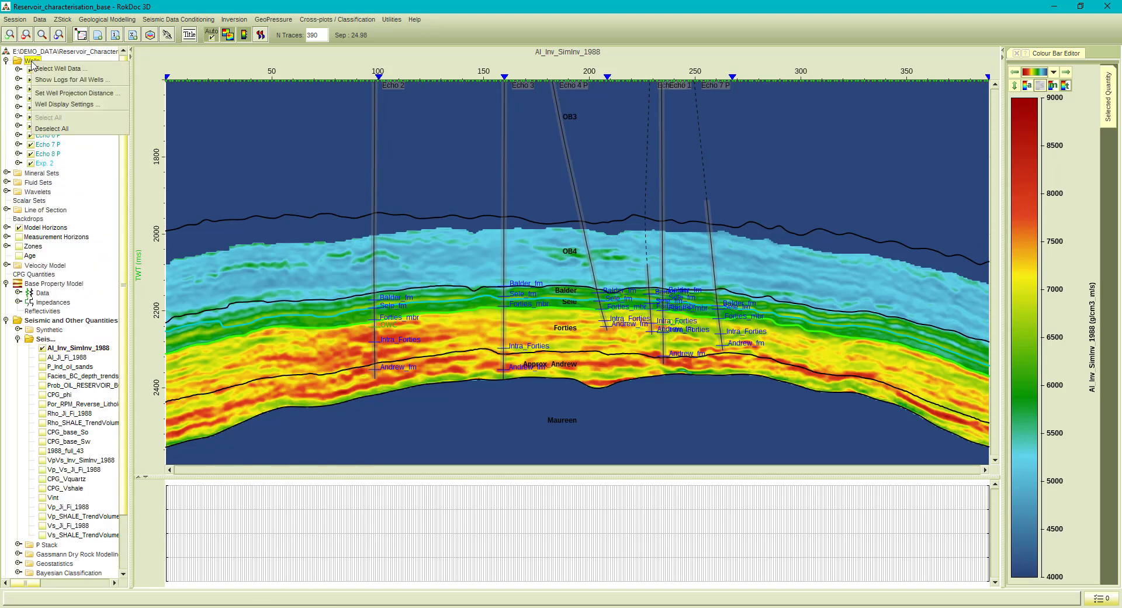
left_click(69, 80)
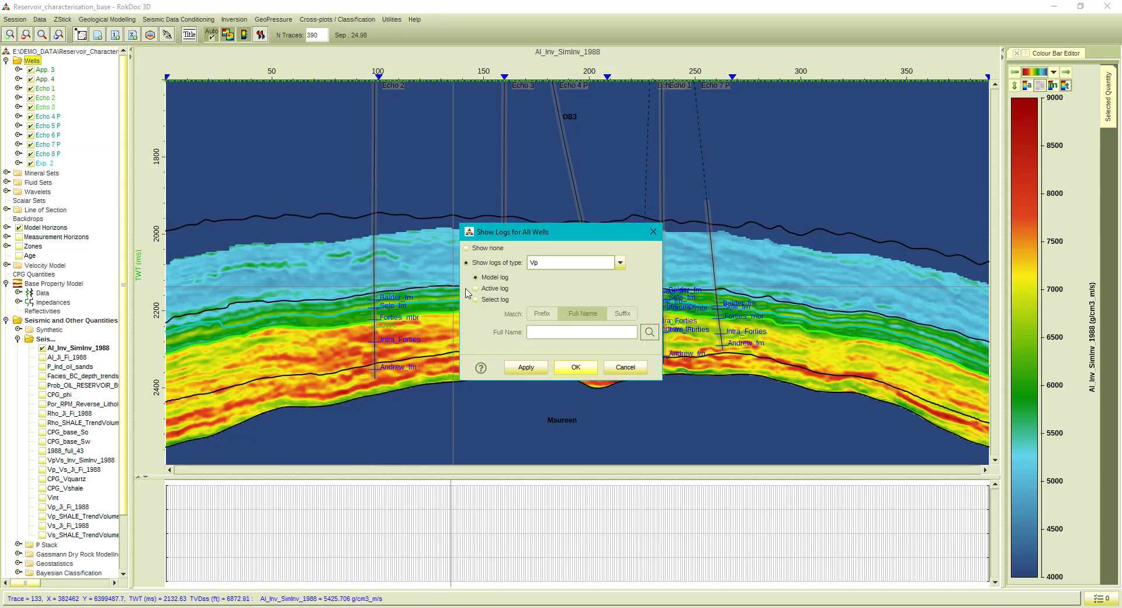
left_click(481, 303)
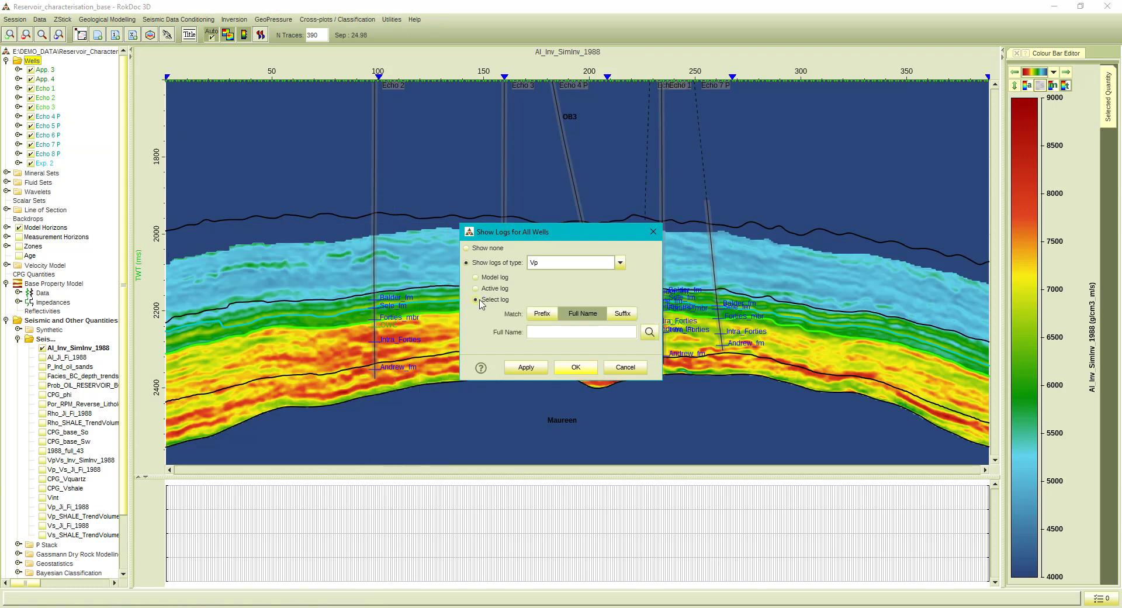
left_click(534, 270)
left_click(540, 365)
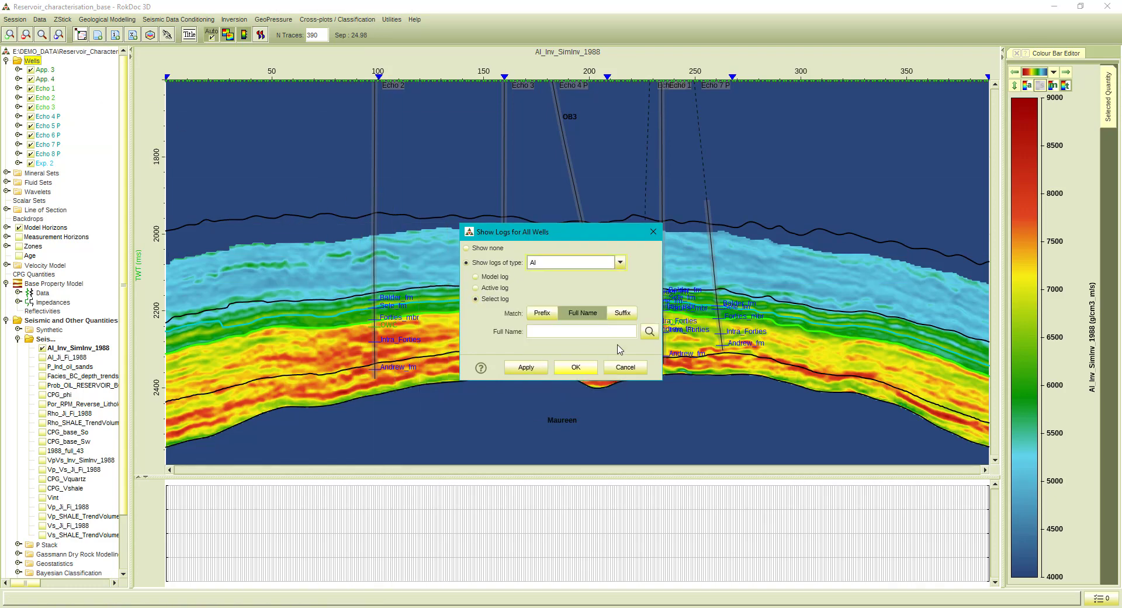
left_click(650, 332)
left_click(393, 239)
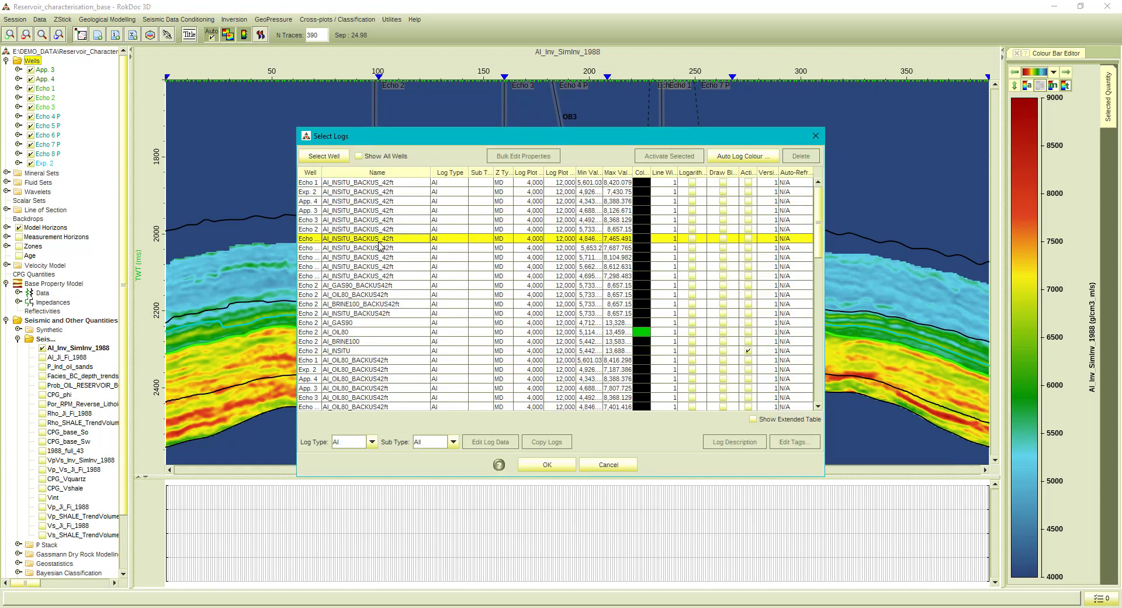
left_click(547, 464)
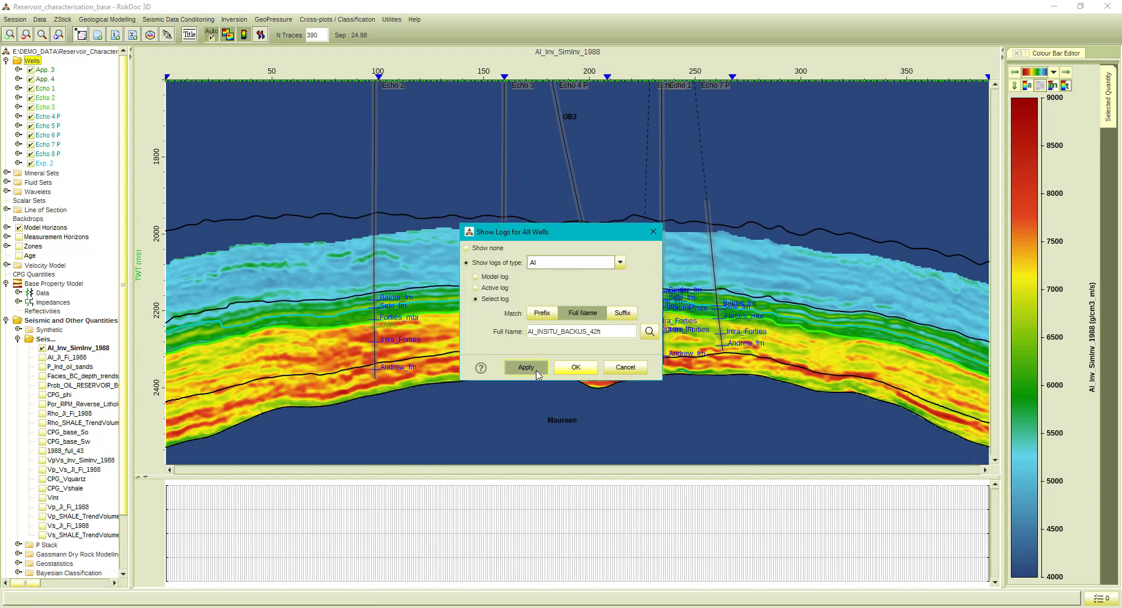
left_click(537, 373)
left_click(565, 373)
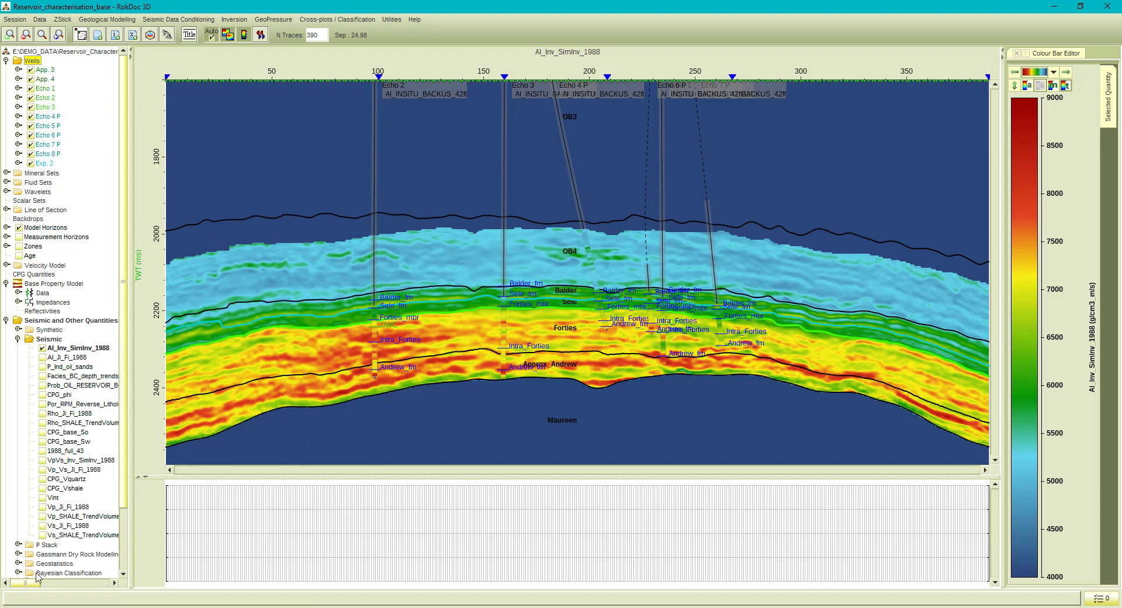
left_click(238, 21)
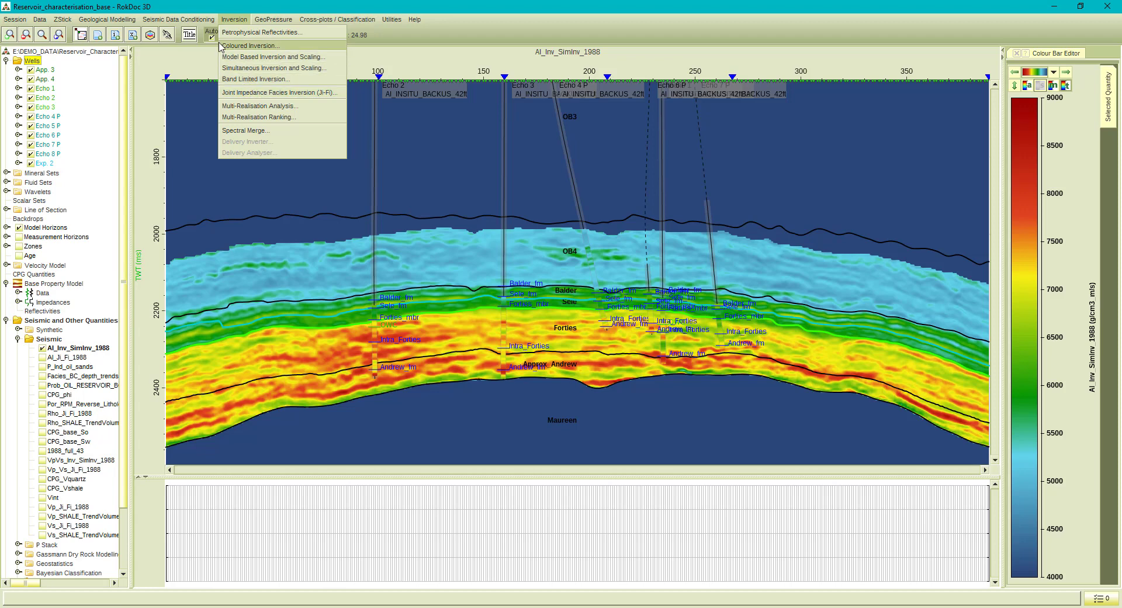
mouse_move(203, 24)
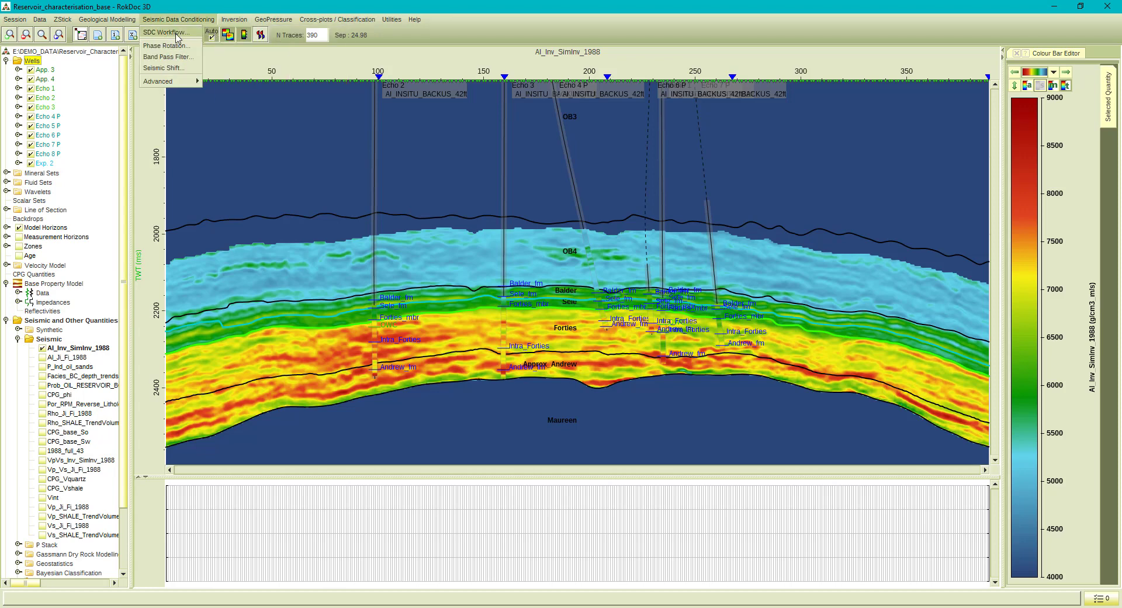
mouse_move(178, 84)
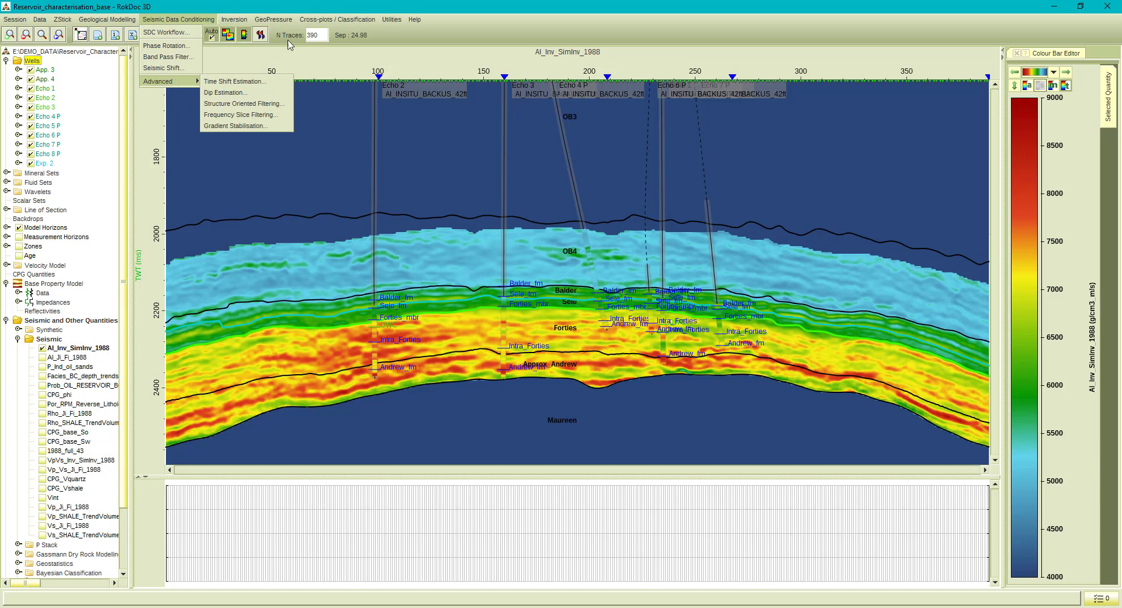
- Open a cross-plot, load the saved AI versus Velocity_Ratio view with its data and working intervals, and slightly lower the polygon's uppermost vertex
left_click(317, 21)
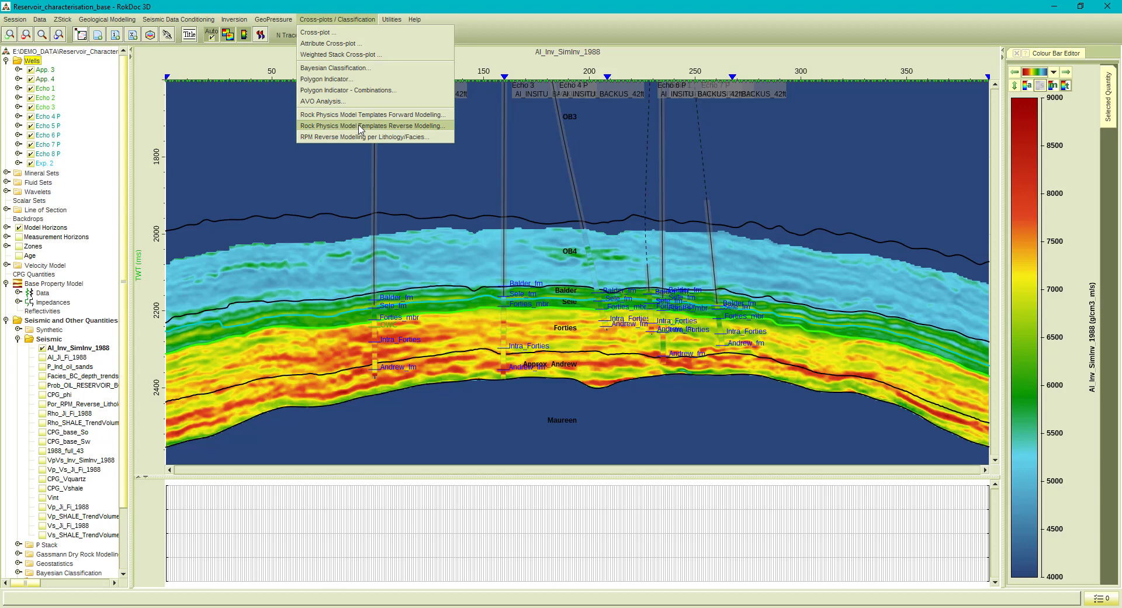
left_click(325, 33)
left_click(781, 531)
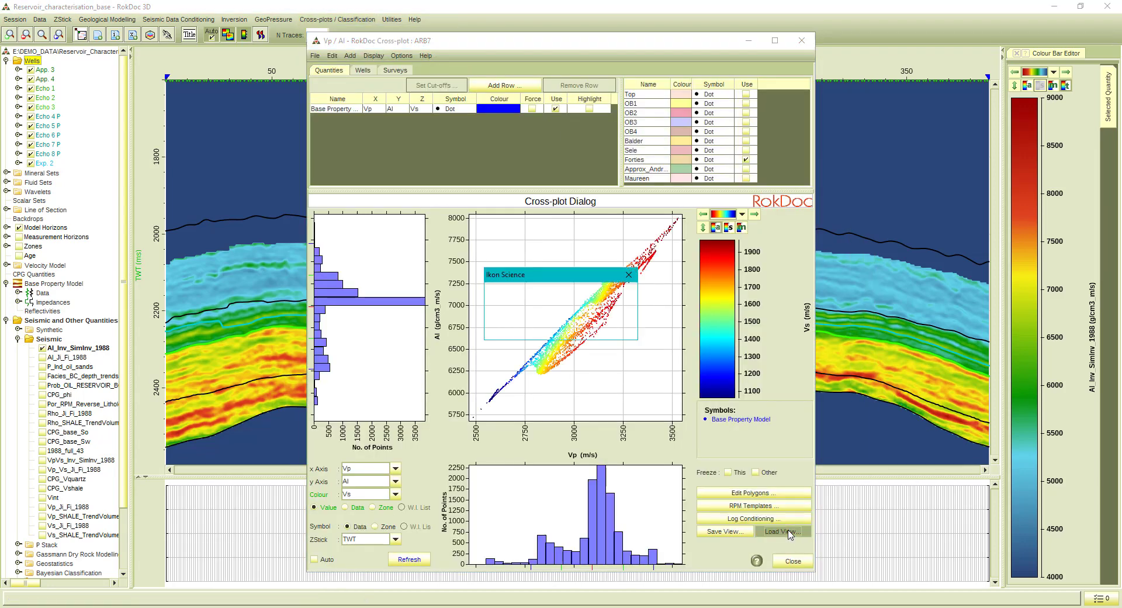
left_click(544, 325)
left_click(547, 324)
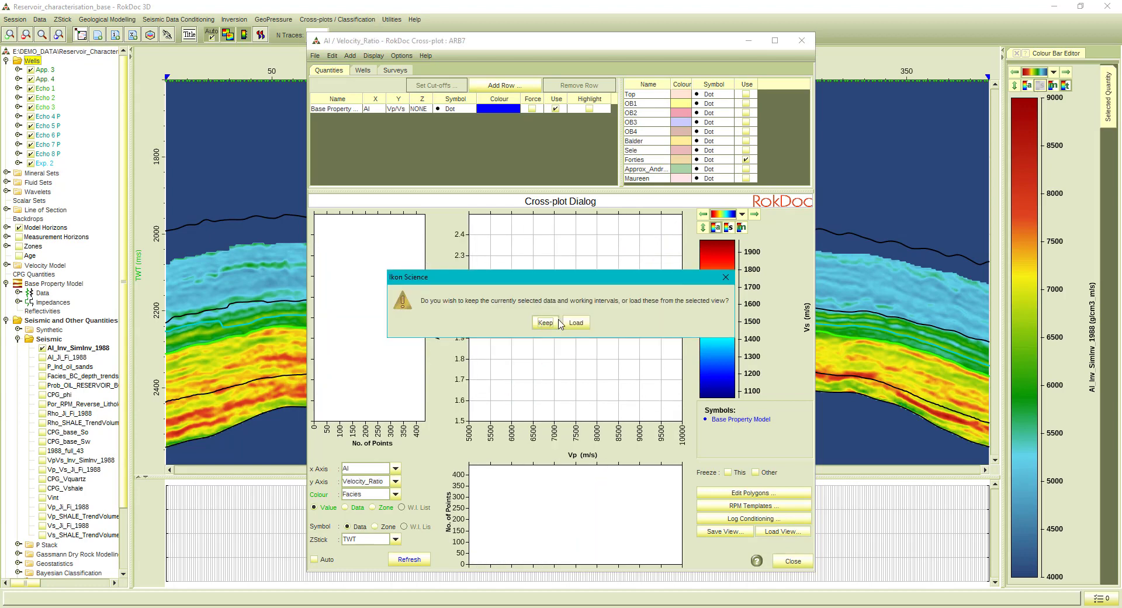
left_click(574, 324)
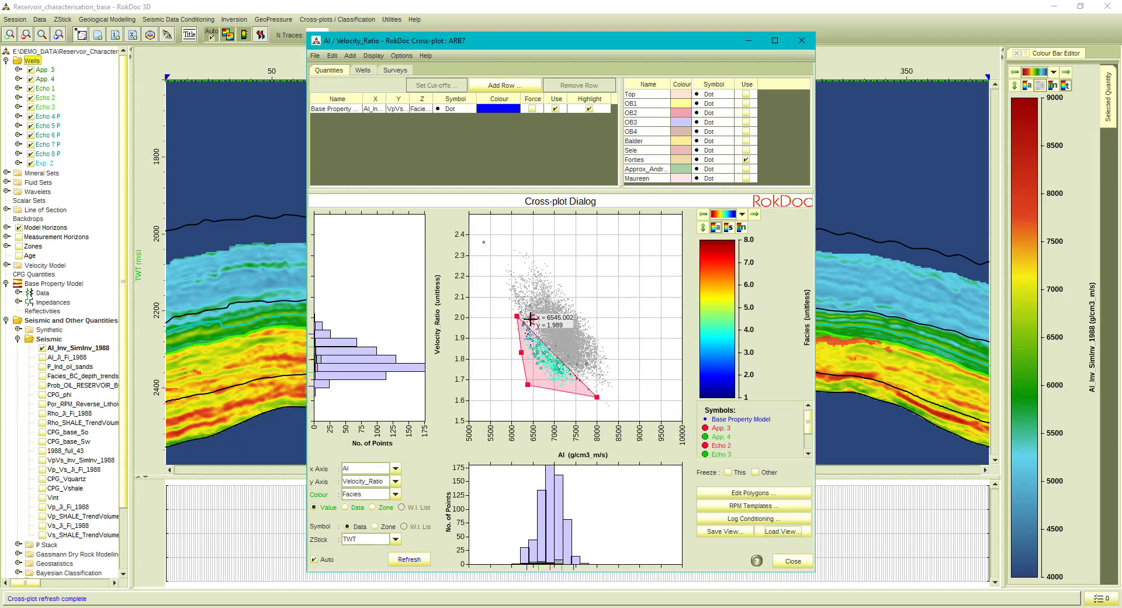
left_click_drag(519, 317, 517, 322)
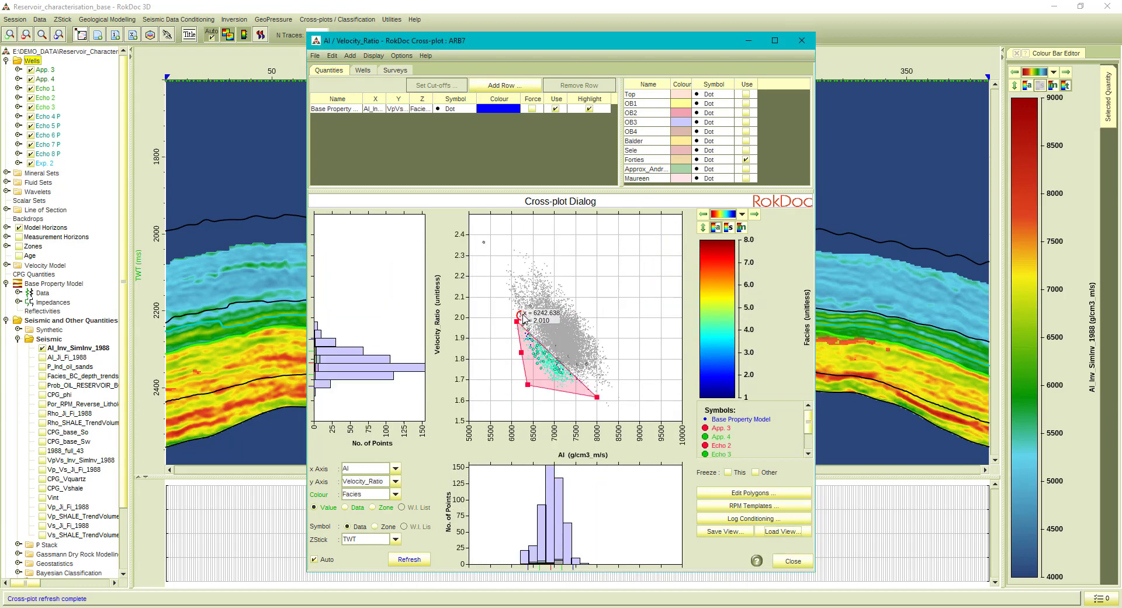
- View the well points without the Base Property Model data, restore the model data, and close the cross-plot
left_click(555, 109)
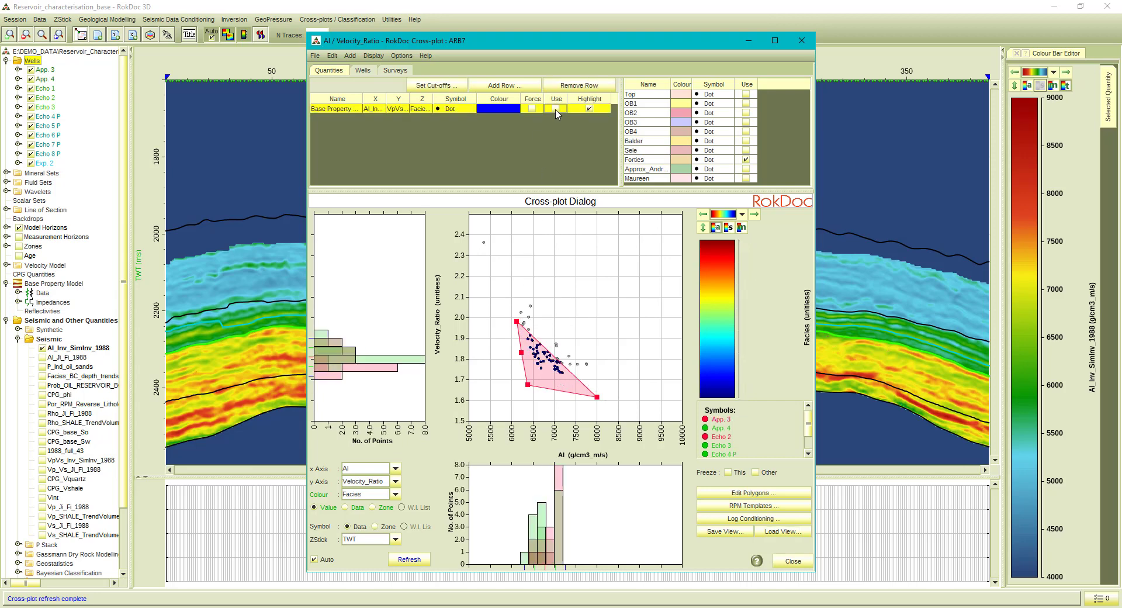
left_click(363, 70)
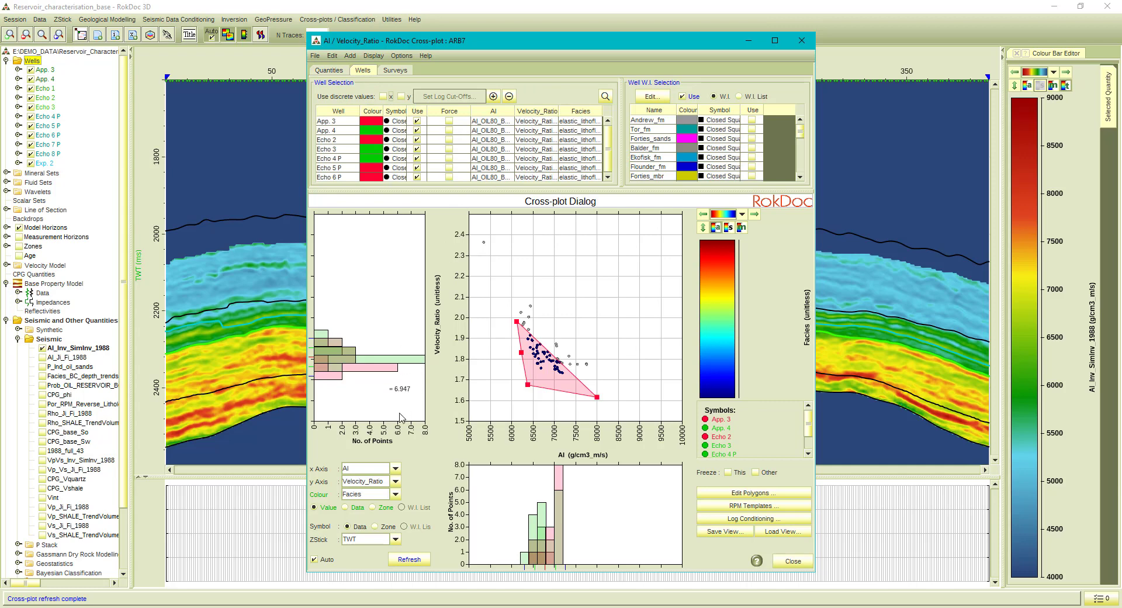
left_click(377, 470)
left_click(377, 473)
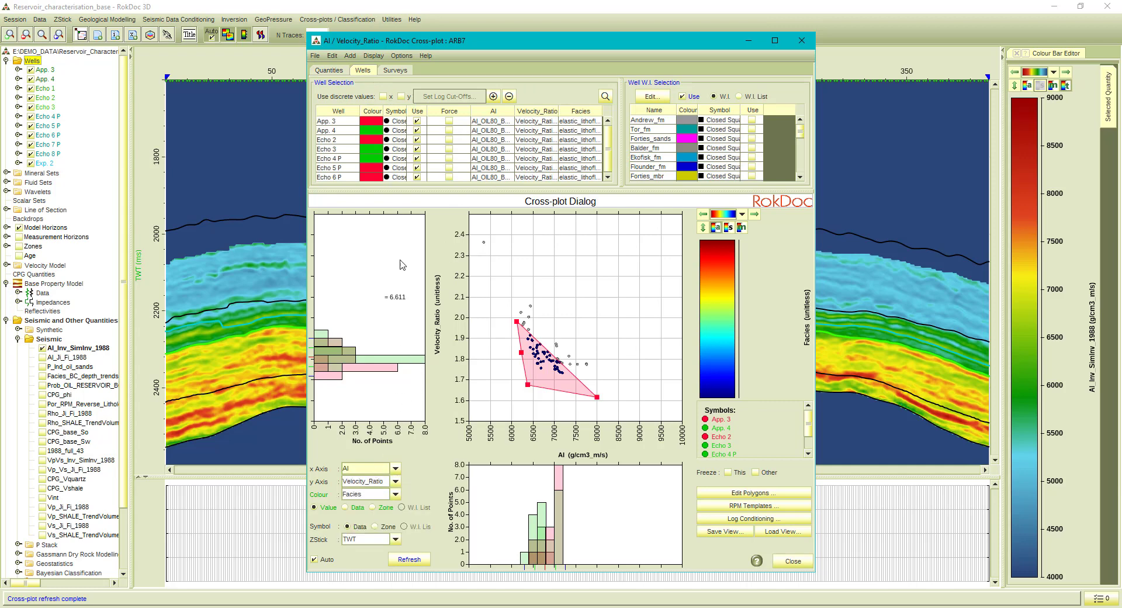
left_click(330, 70)
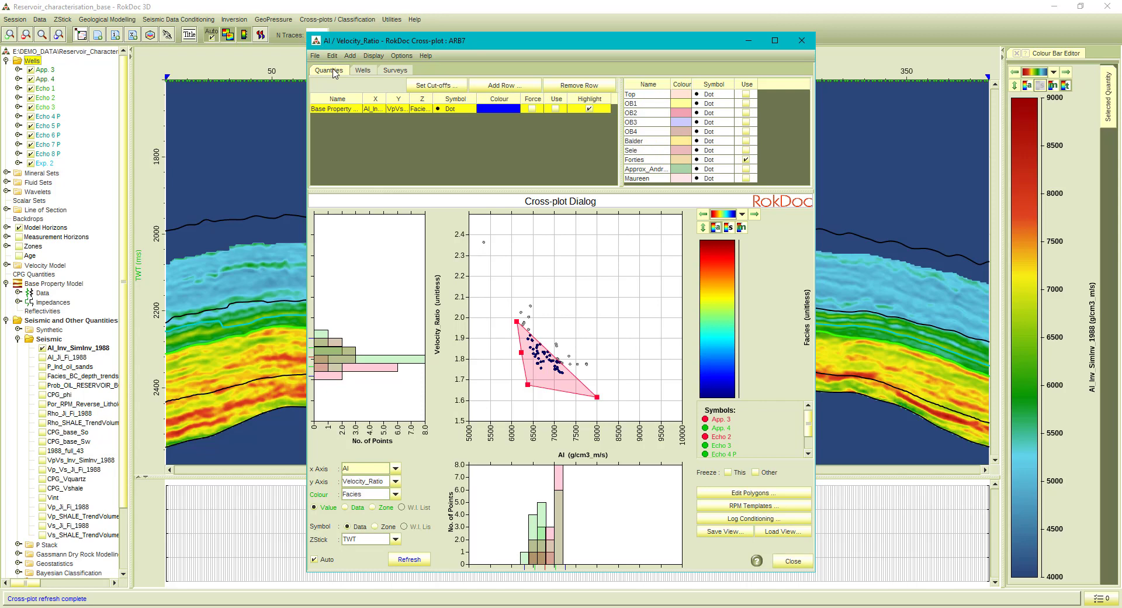
left_click(557, 108)
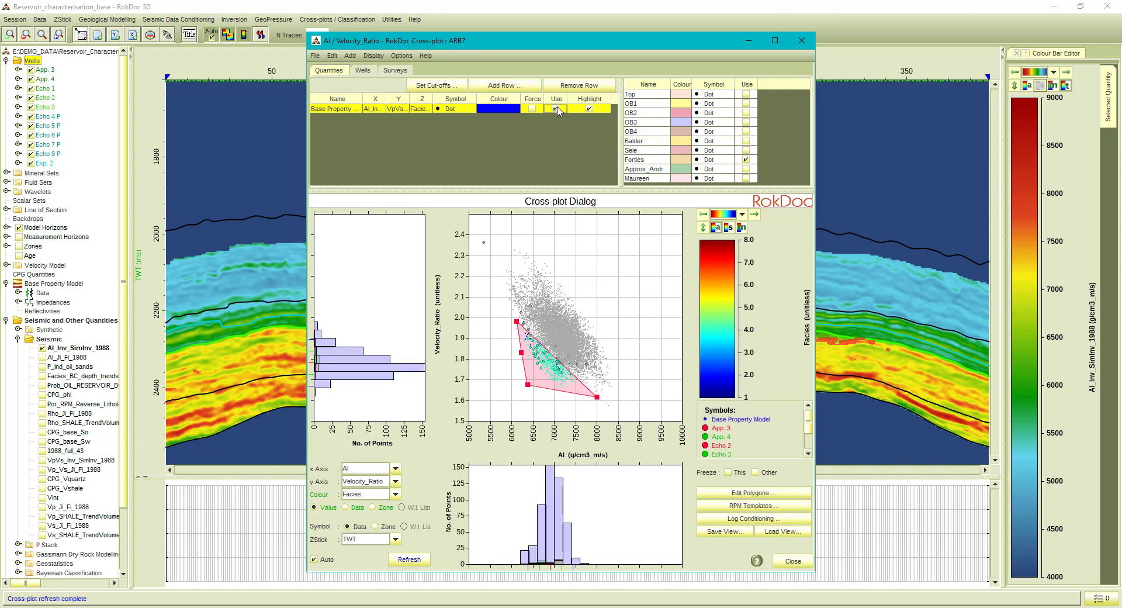
left_click_drag(558, 45, 377, 45)
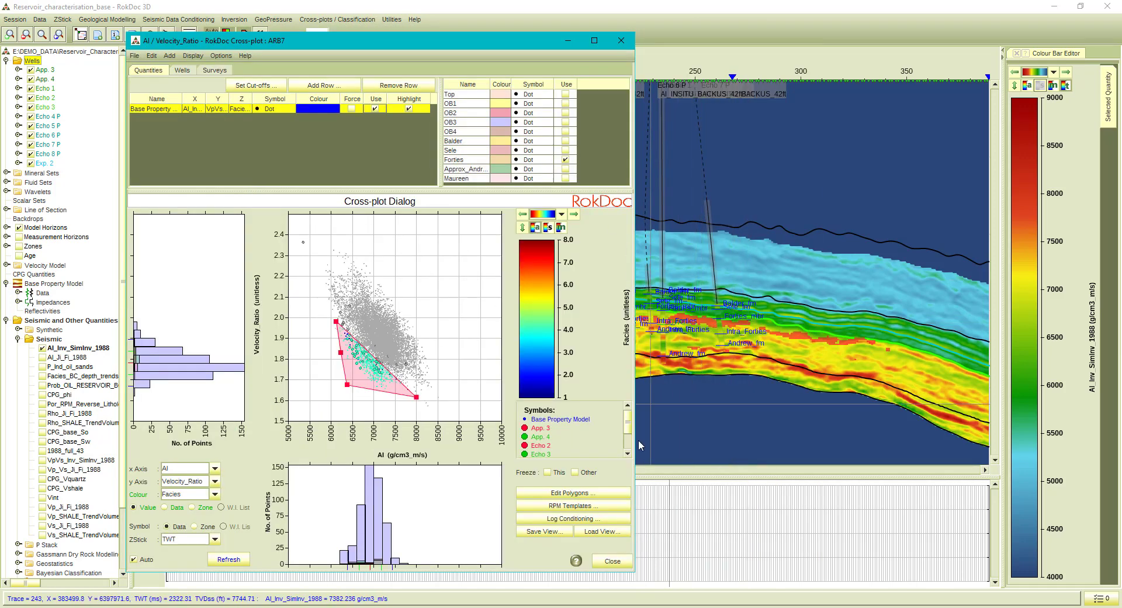
left_click(615, 563)
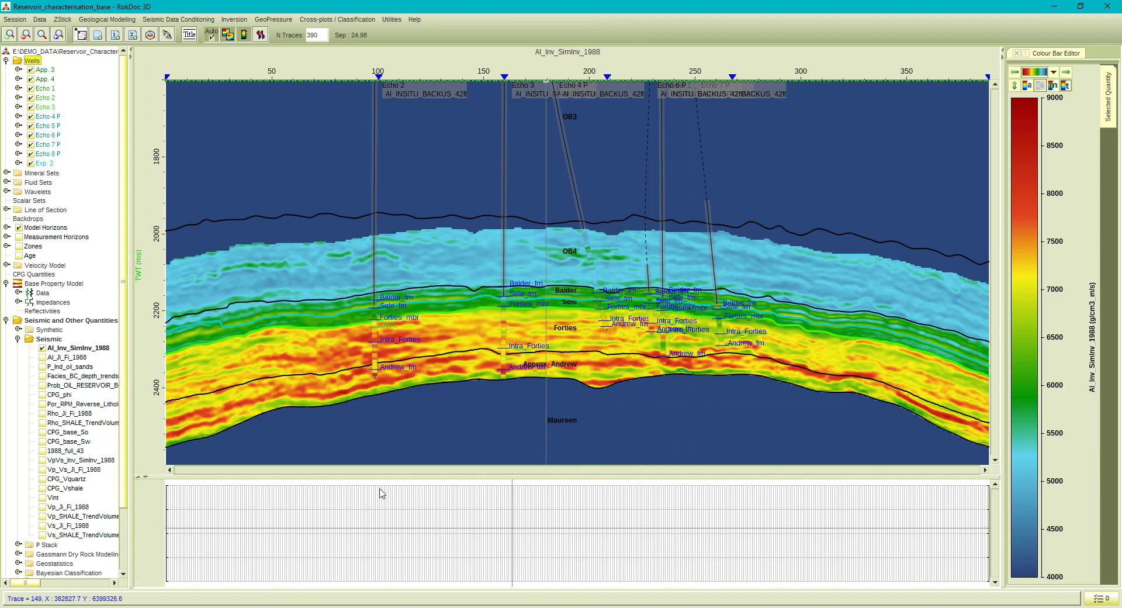
- Overlay P_Ind_oil_sands on the inversion section and select the same volume for display in the 3D Map Viewer
left_click(43, 370)
left_click(42, 367)
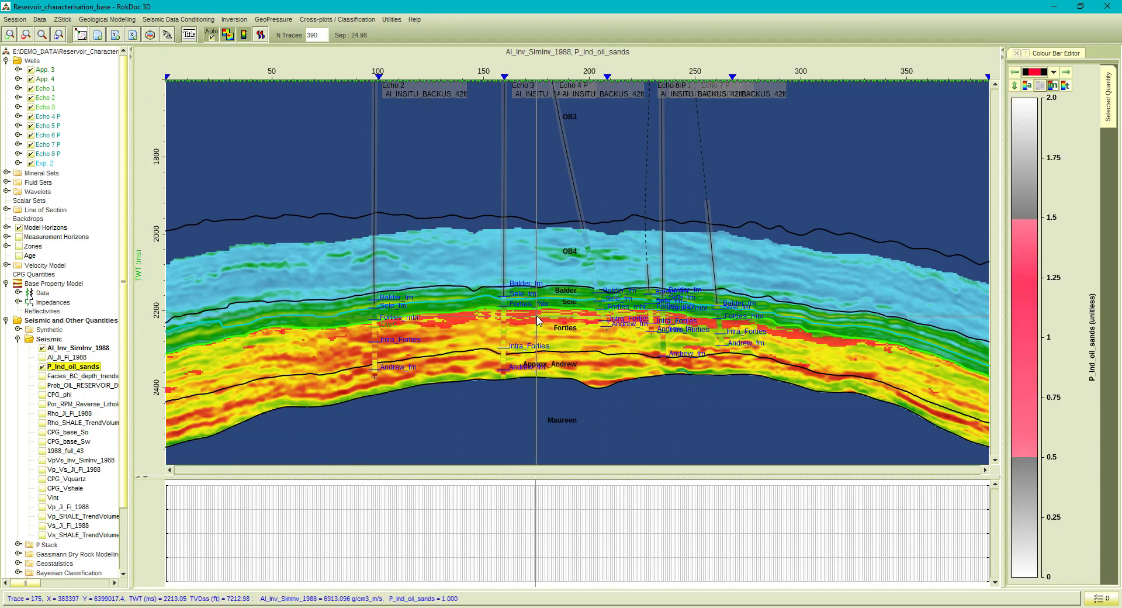
left_click(84, 34)
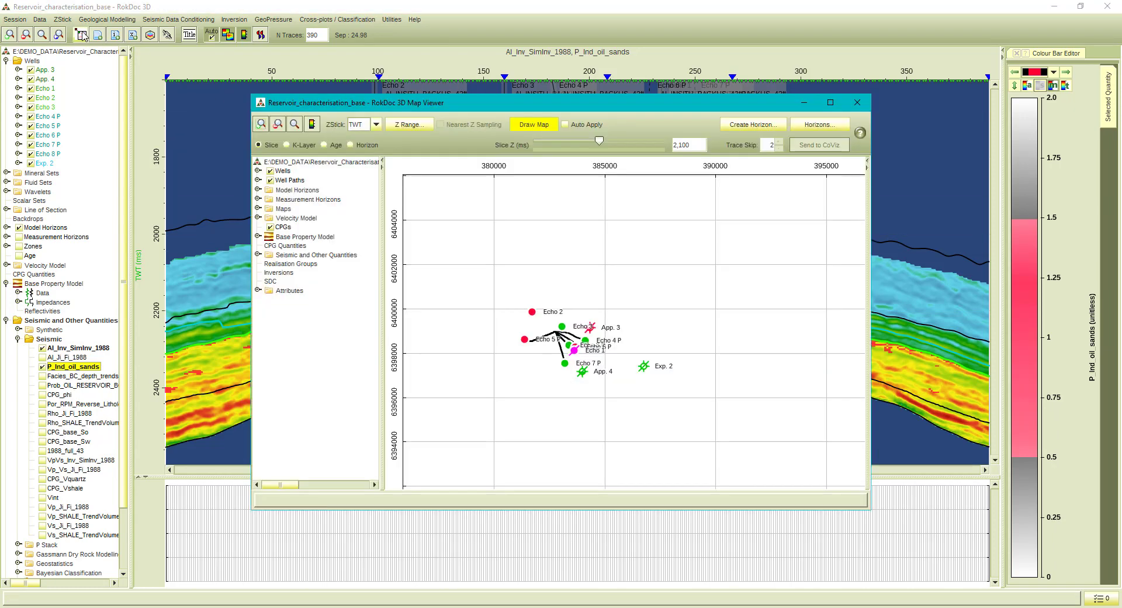
left_click(258, 255)
left_click(269, 273)
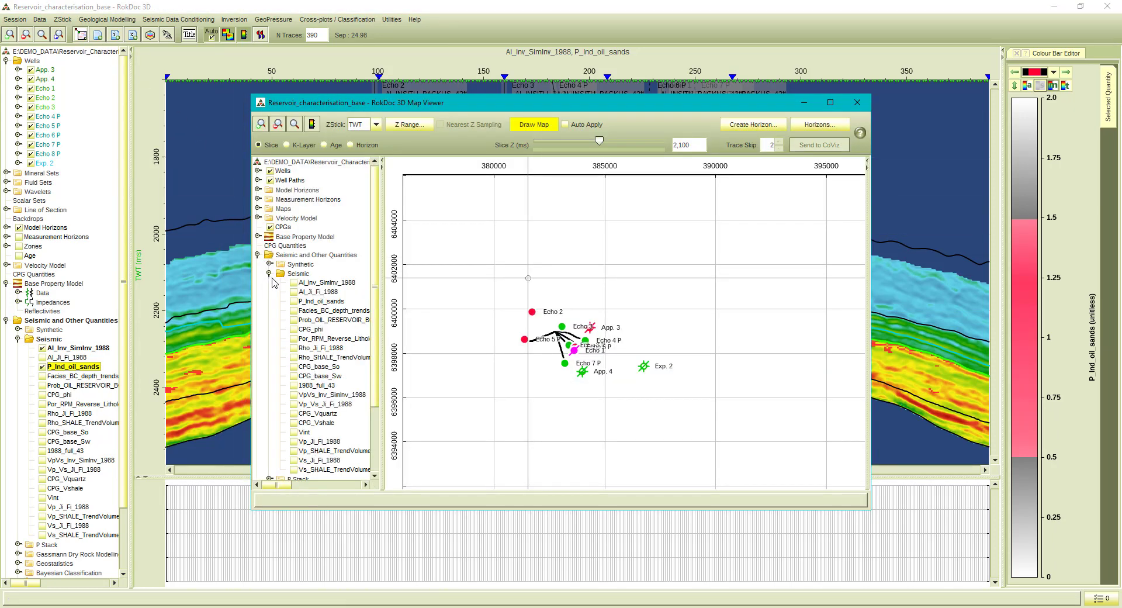
left_click(293, 301)
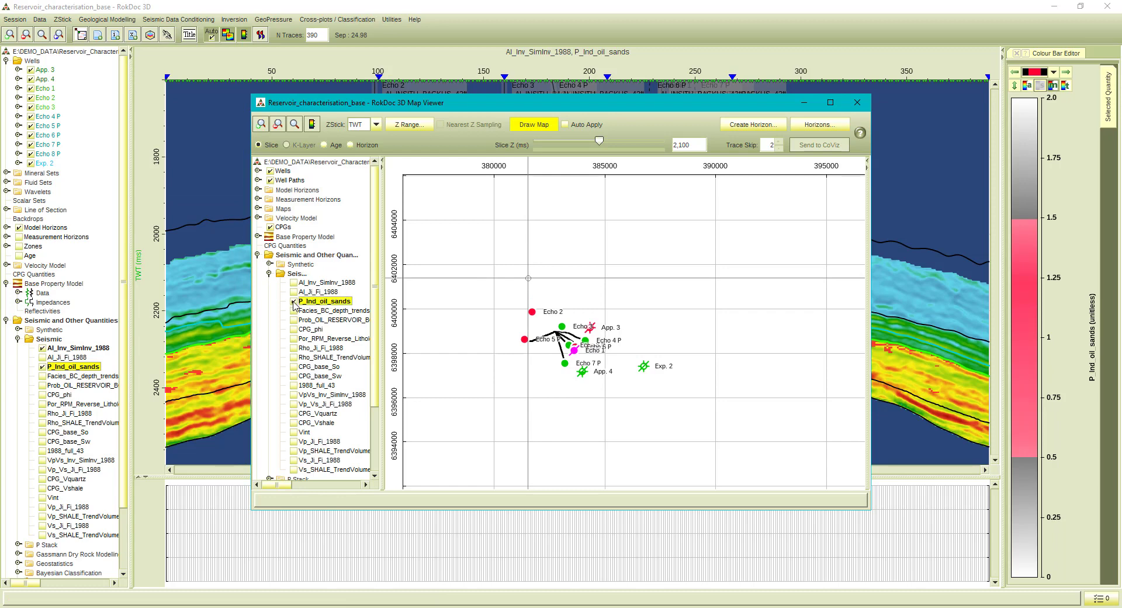
- Draw the P_Ind_oil_sands map along the Forties_TWT horizon with a 20 ms Z offset, and close the map viewer
left_click(358, 147)
left_click(425, 147)
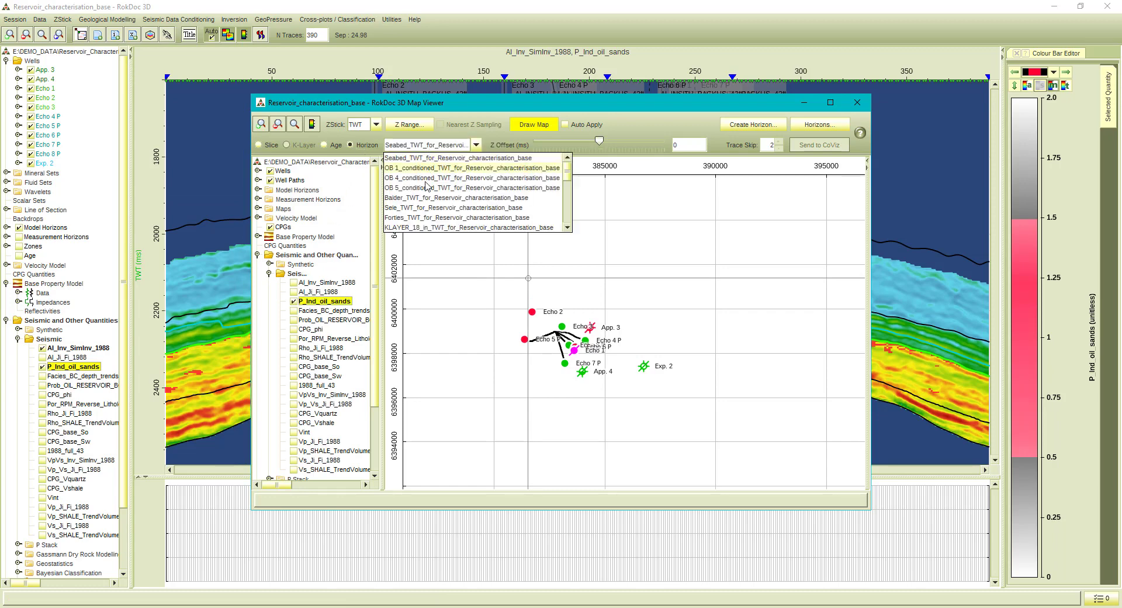
left_click(406, 218)
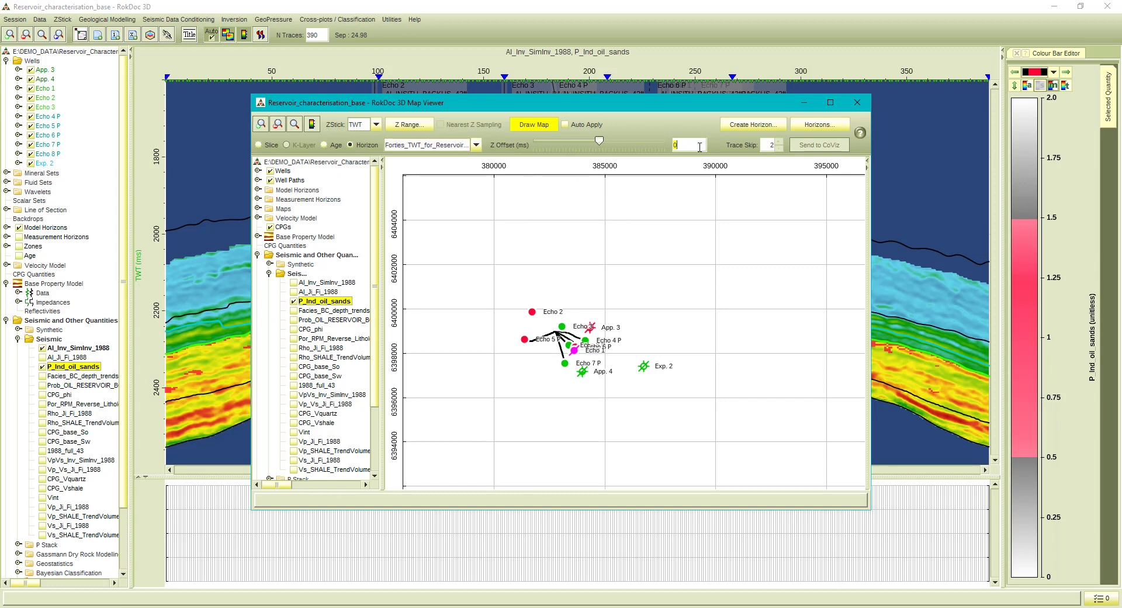
left_click(556, 129)
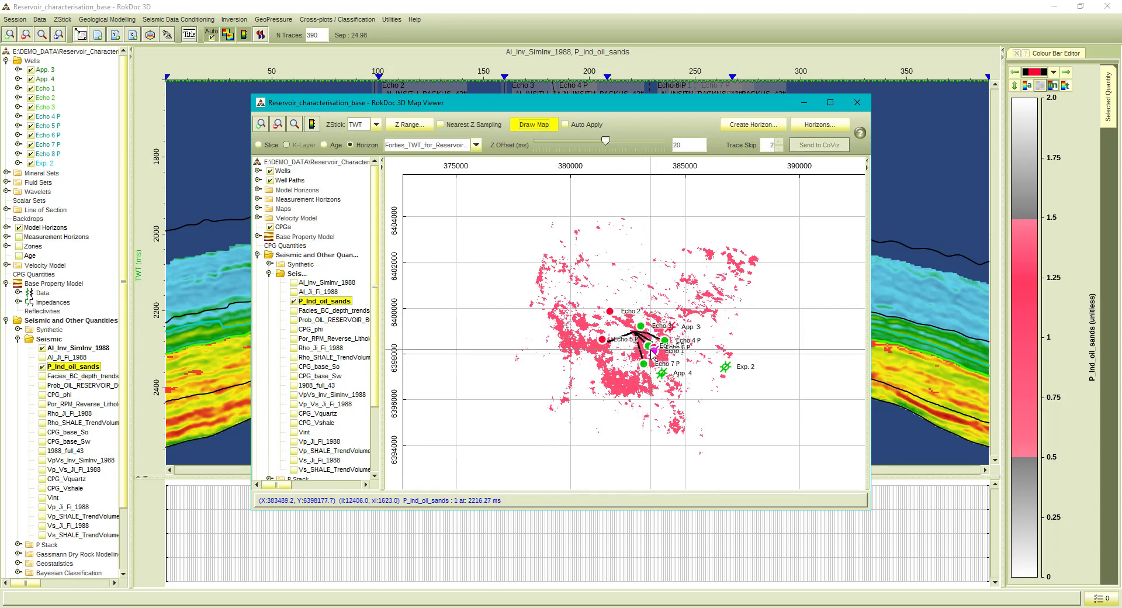
left_click(857, 102)
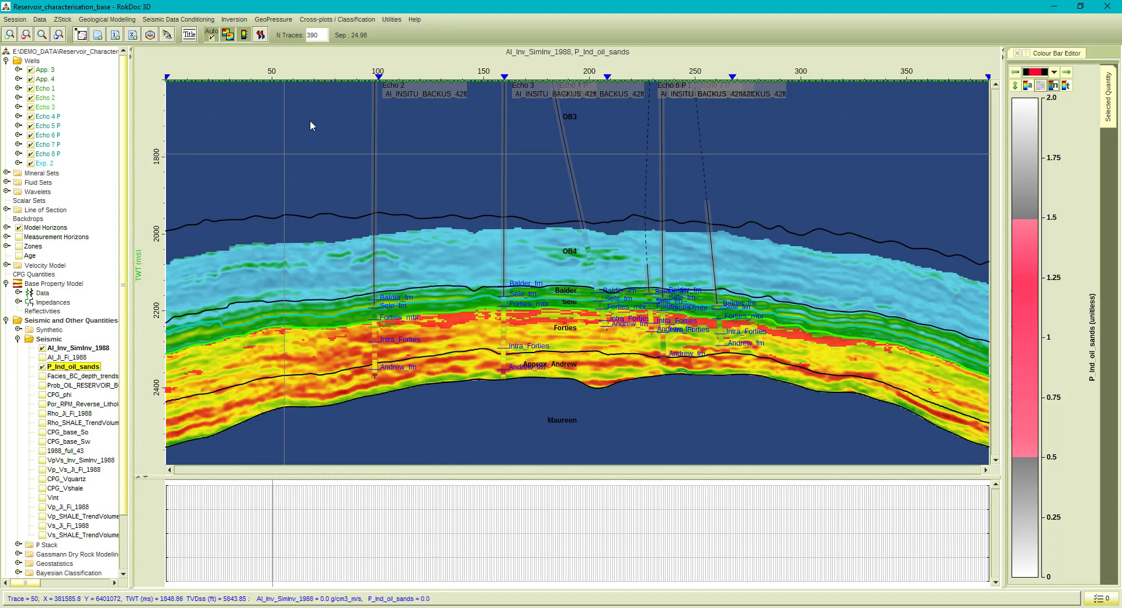
- Start a Bayesian Classification with 2D PDFs, using AI as Quantity 1 and Velocity_Ratio as Quantity 2
left_click(350, 20)
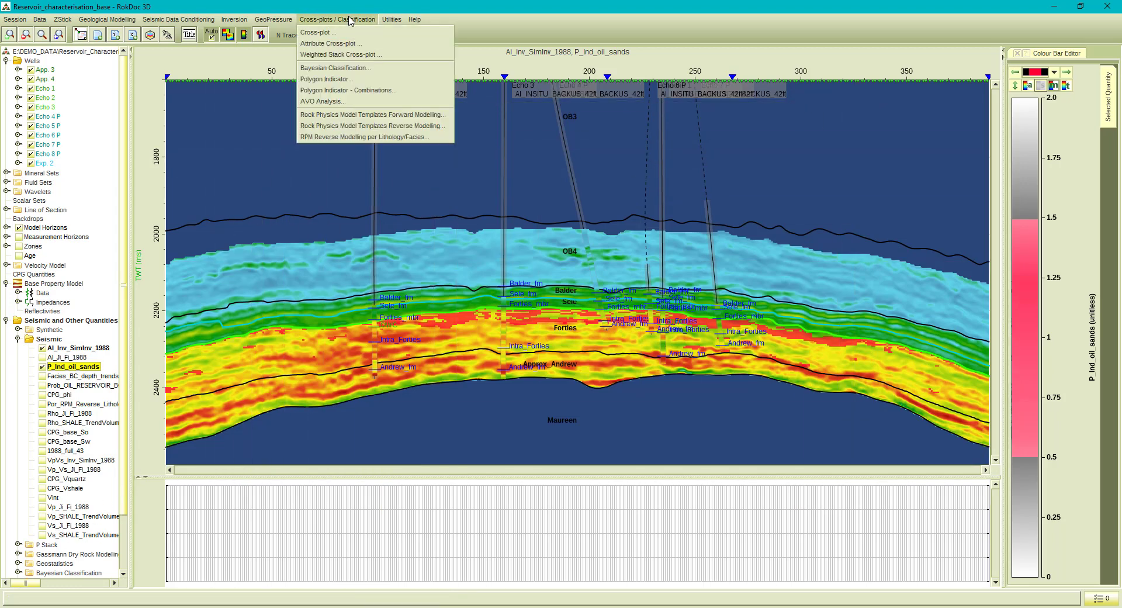
left_click(342, 70)
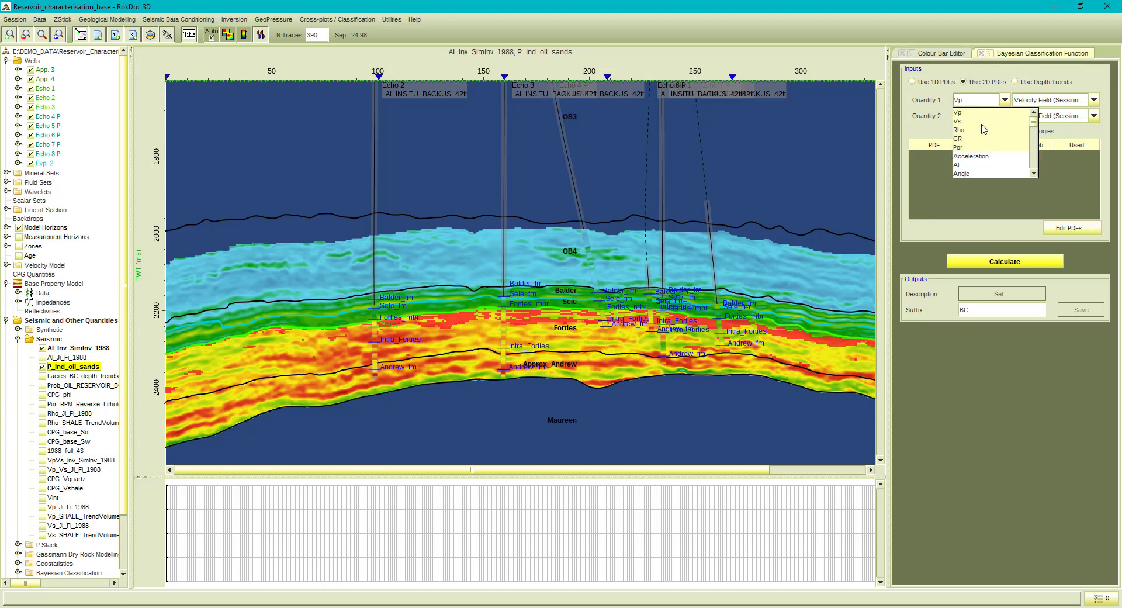
left_click(966, 166)
left_click(1005, 116)
left_click_drag(1033, 136, 1033, 180)
scroll(1022, 177, "up", 2)
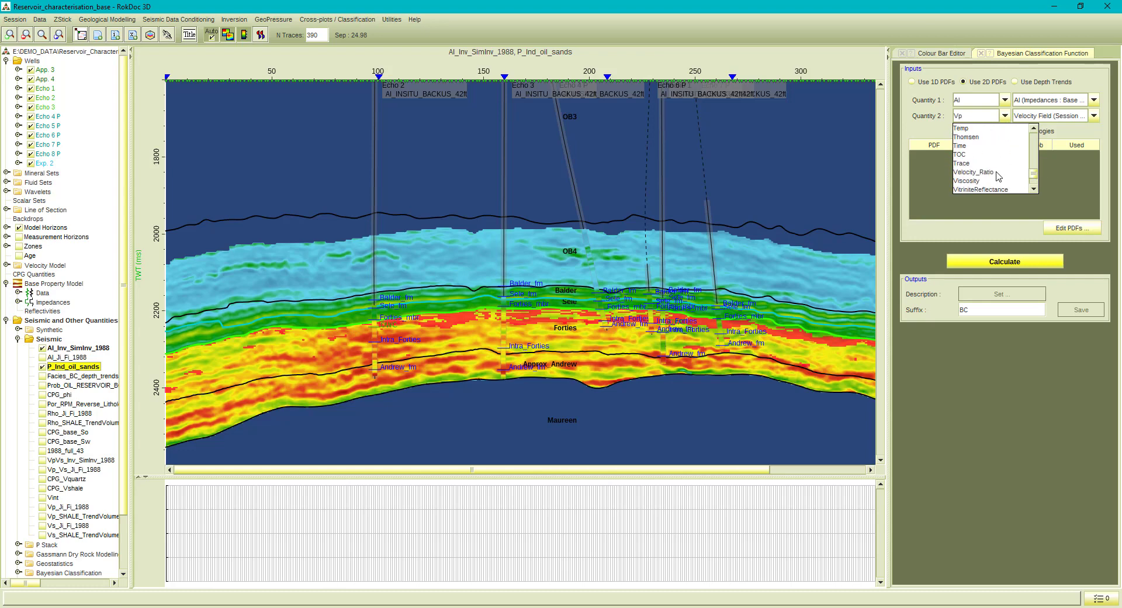
left_click(990, 176)
- Assign AI_Inv_SimInv_1988 as the AI input volume and VpVs_Inv_SimInv_1988 as the Velocity_Ratio input volume
left_click(1039, 100)
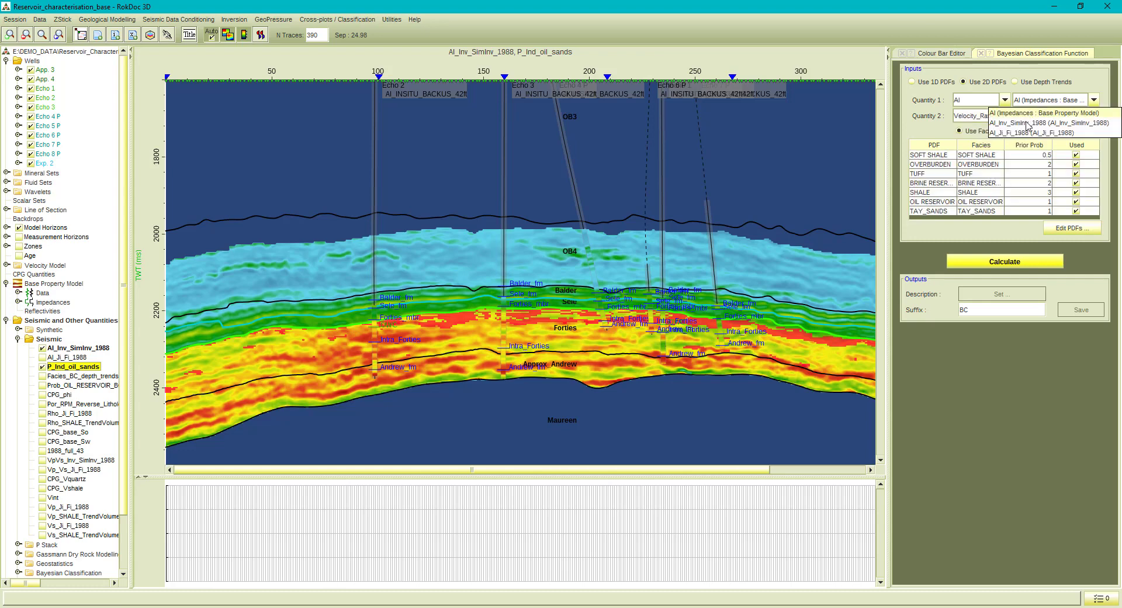
left_click(1028, 124)
left_click(1032, 119)
left_click(1024, 143)
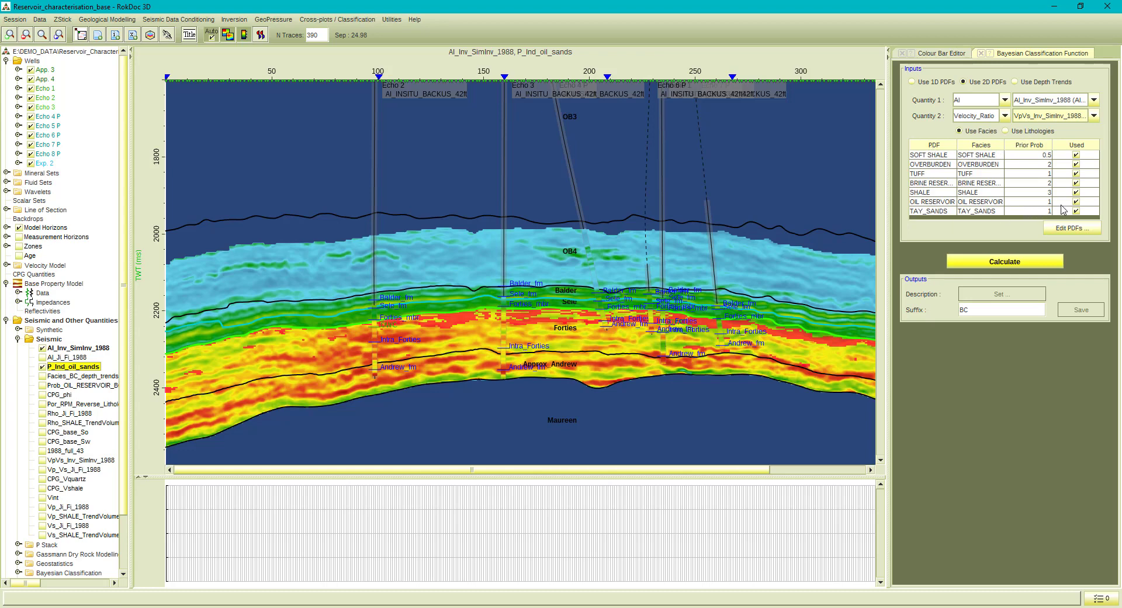
- Open a new cross-plot and load the saved AI_VpVs_PDFs view
left_click(307, 20)
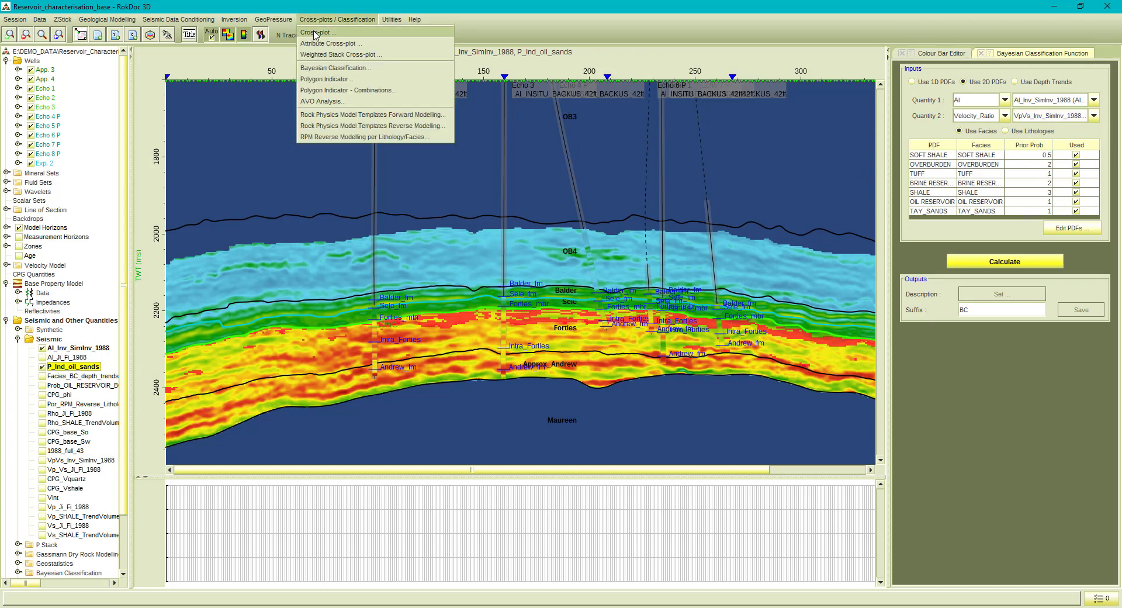
left_click(316, 33)
left_click(792, 531)
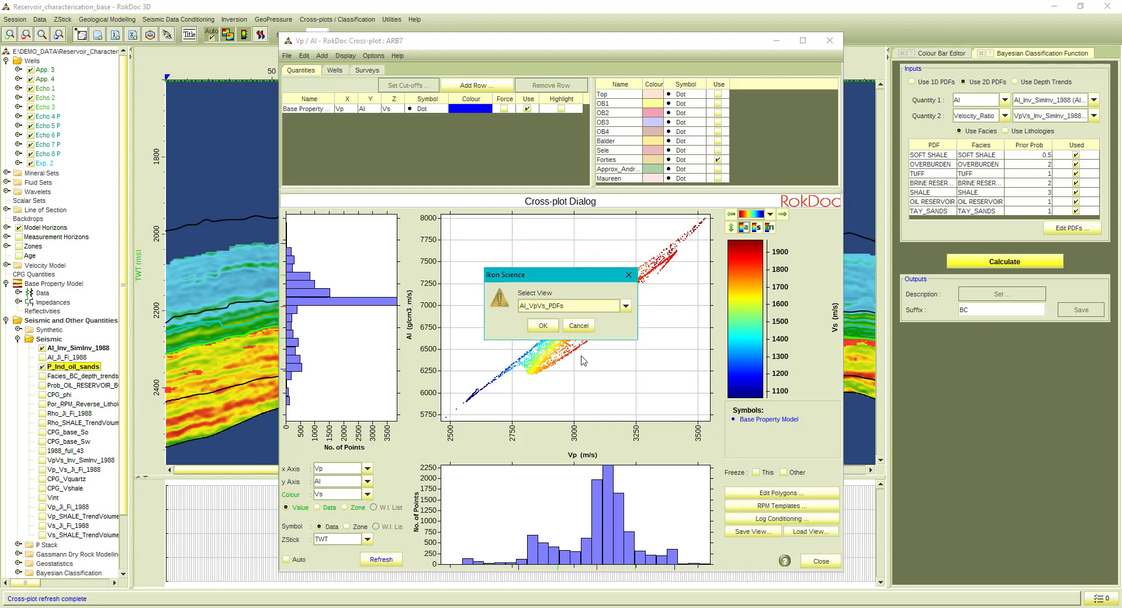
left_click(542, 326)
left_click(545, 326)
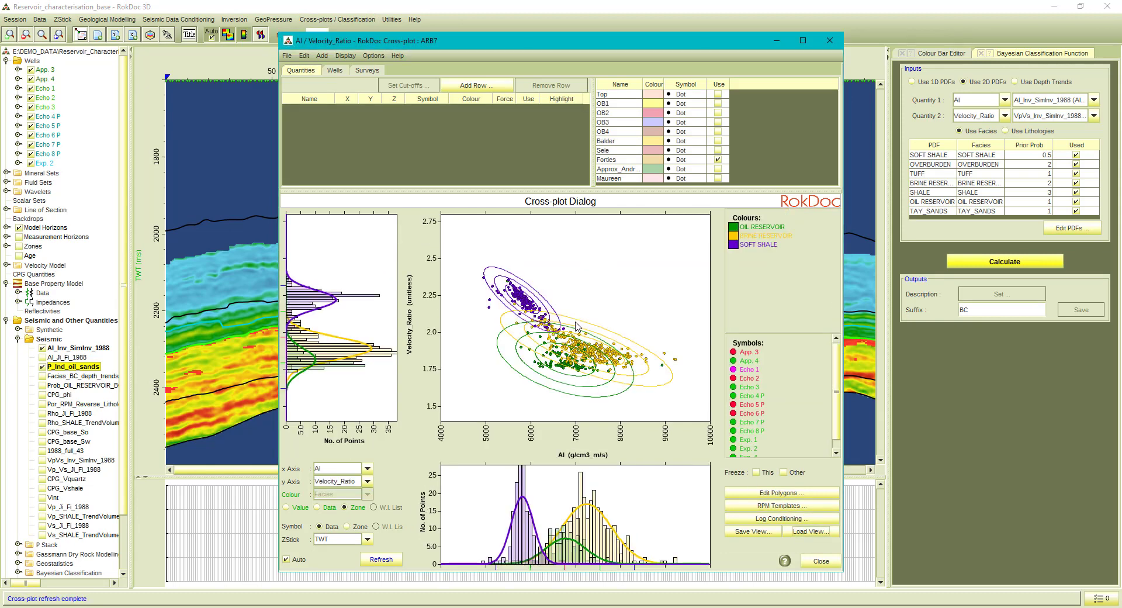
- Check the wells used in the AI versus Velocity_Ratio cross-plot, enlarge the plot area to examine the facies PDFs, and close the cross-plot
left_click(336, 71)
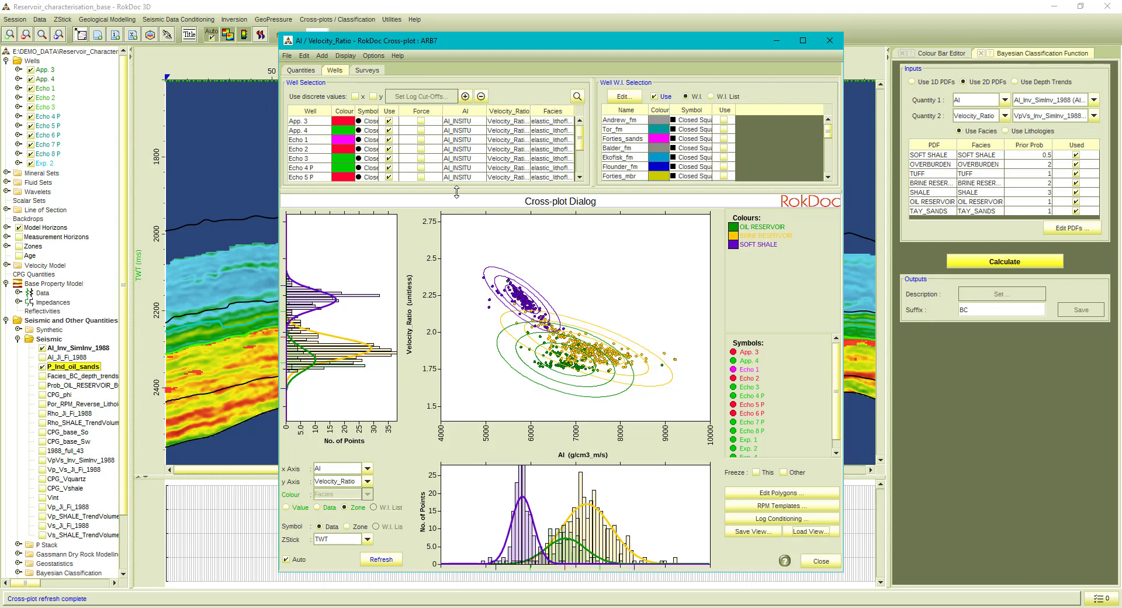
left_click_drag(456, 193, 460, 88)
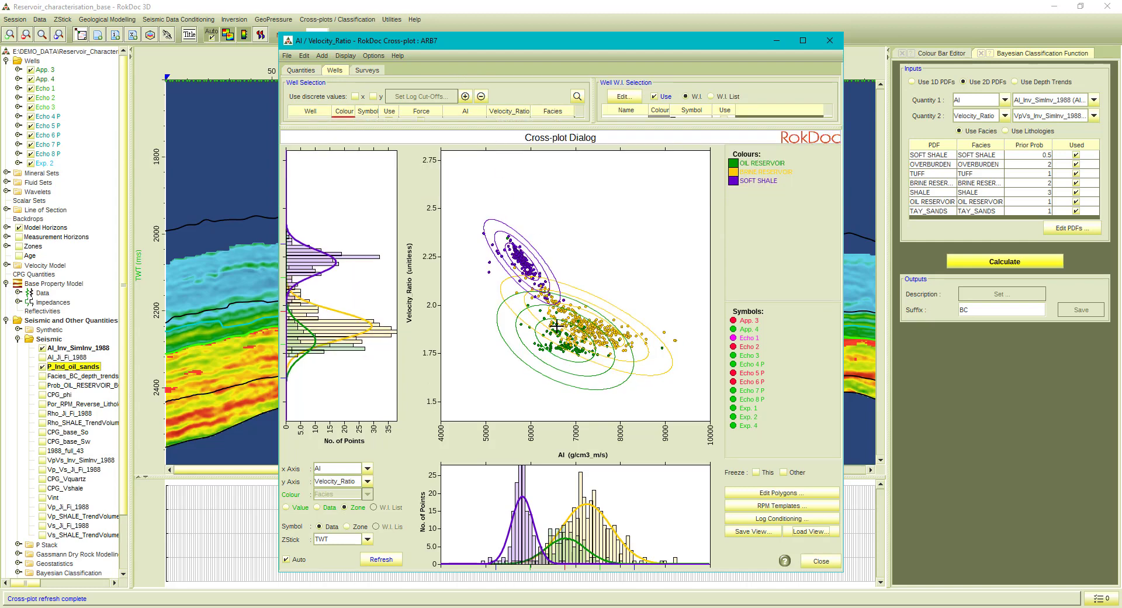
left_click(592, 355)
left_click(821, 561)
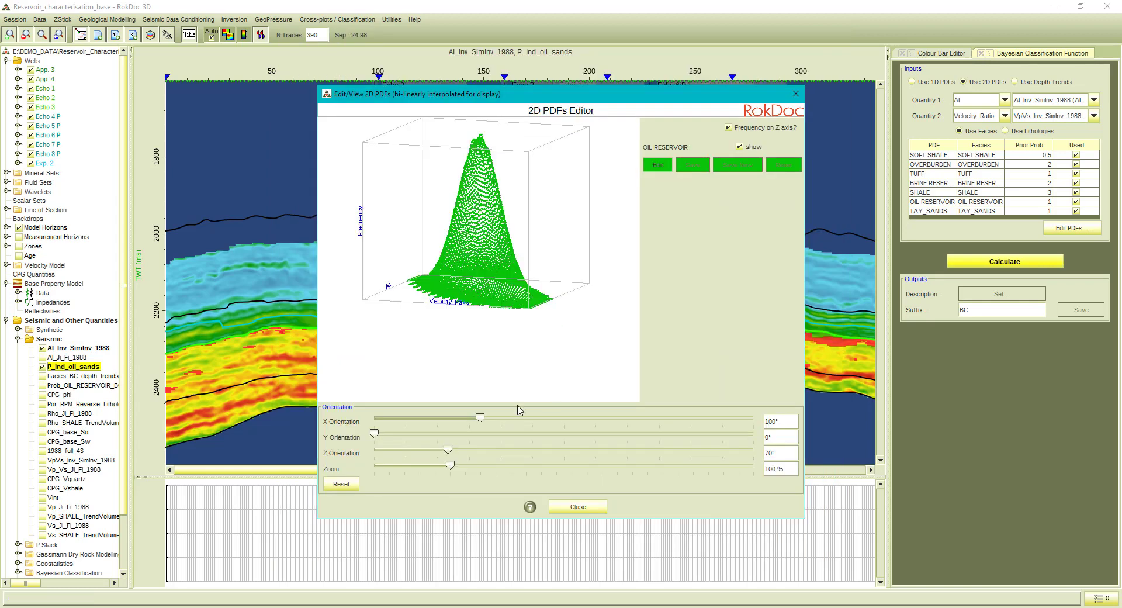
- Examine the OIL RESERVOIR 2D PDF at a different zoom in the 2D PDFs Editor, and close the PDF dialogs
mouse_move(451, 466)
left_mouse_down()
mouse_move(437, 465)
mouse_move(445, 450)
mouse_move(376, 454)
mouse_move(434, 454)
left_mouse_up()
left_click(578, 507)
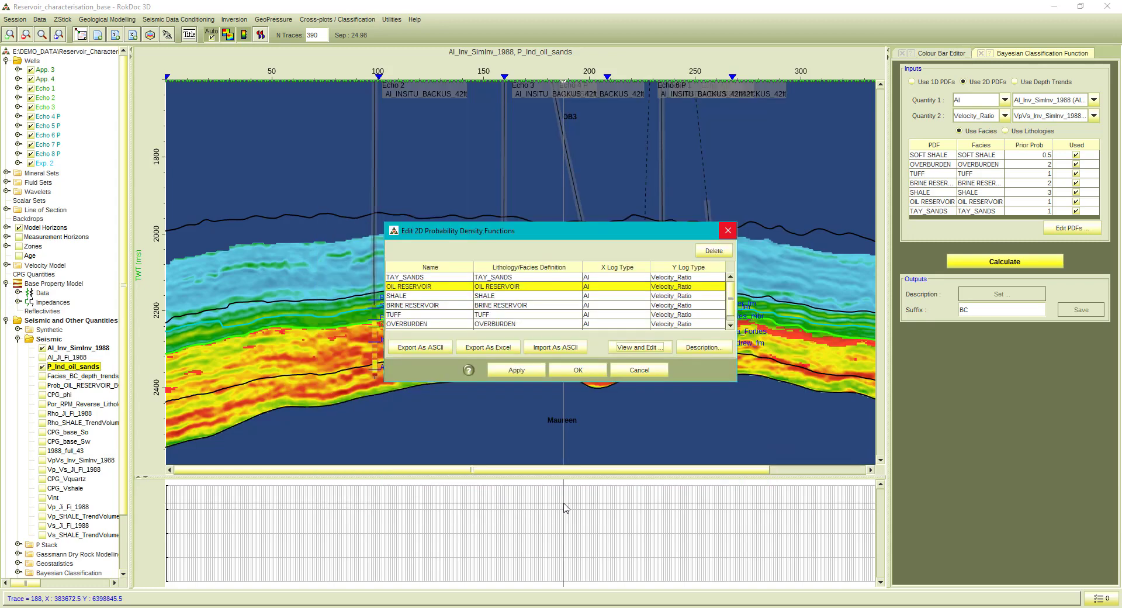
left_click(578, 370)
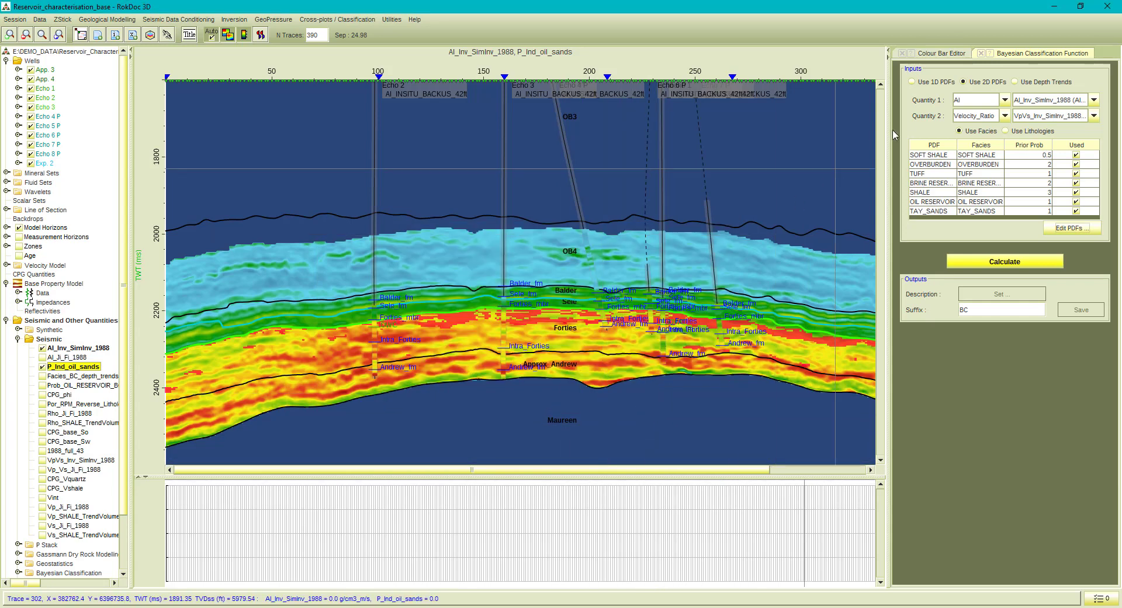
- Close the Bayesian Classification Function and replace the P_Ind_oil_sands overlay on the section with Facies_BC_depth_trends
left_click(981, 54)
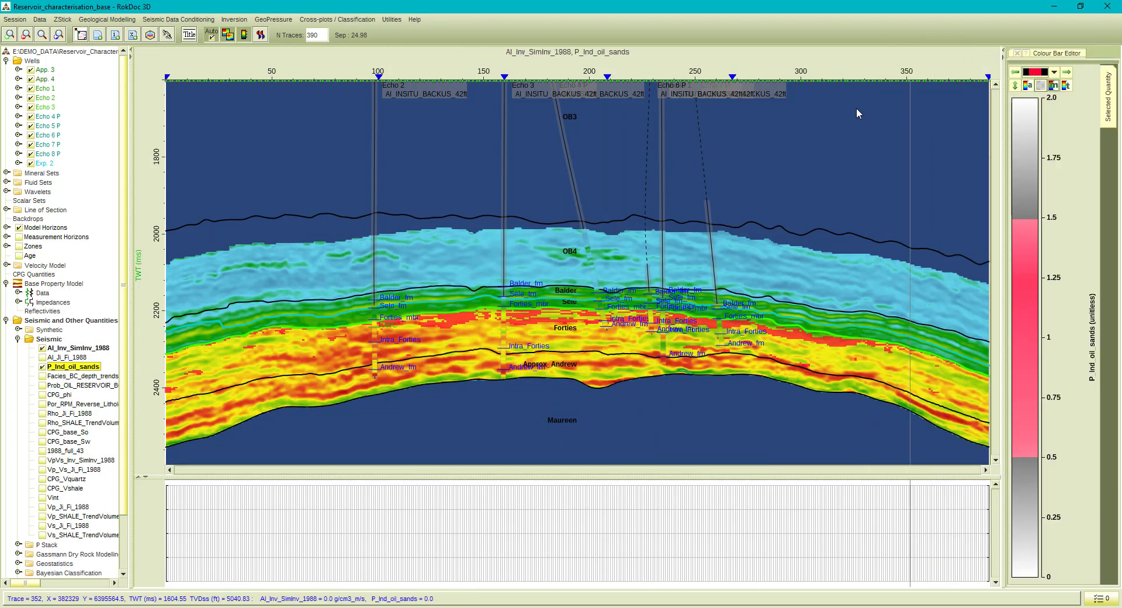
left_click(42, 378)
left_click_drag(42, 375, 42, 372)
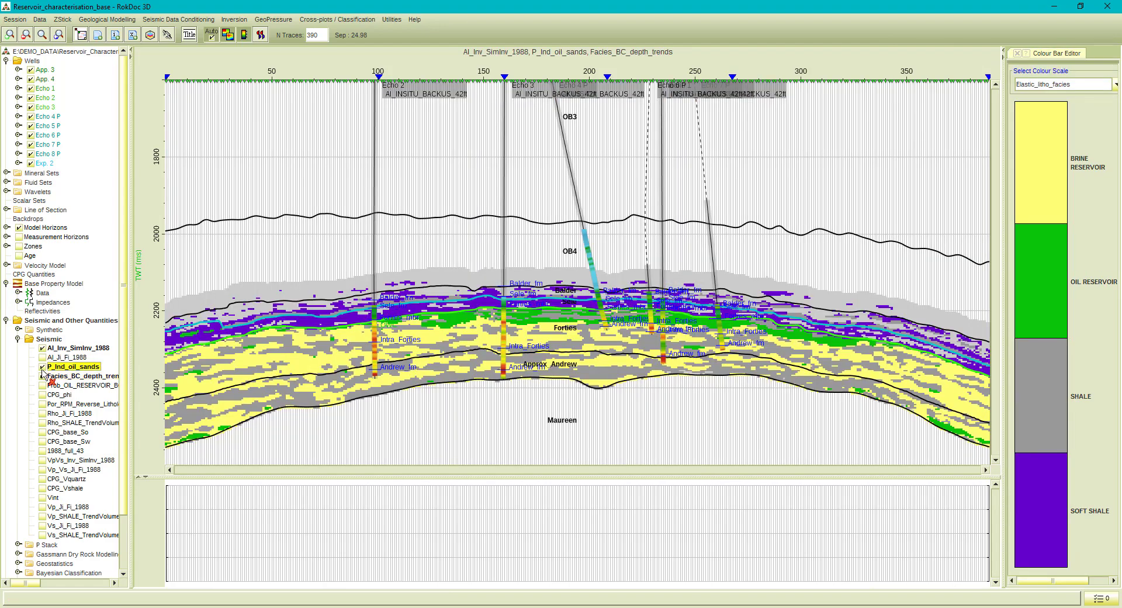
left_click(42, 370)
left_click(42, 377)
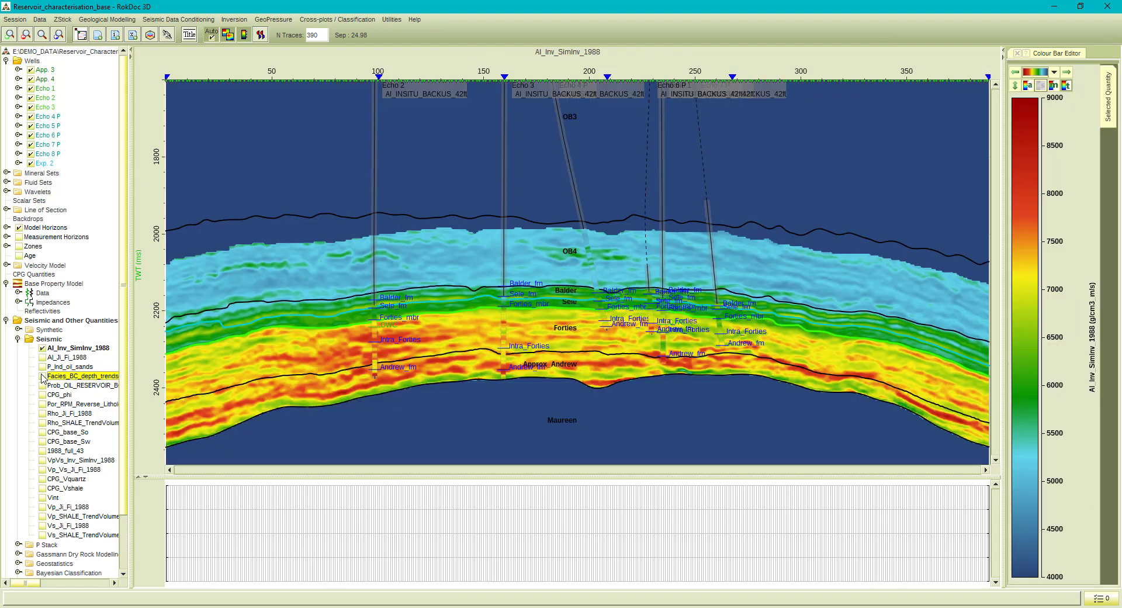
left_click(42, 377)
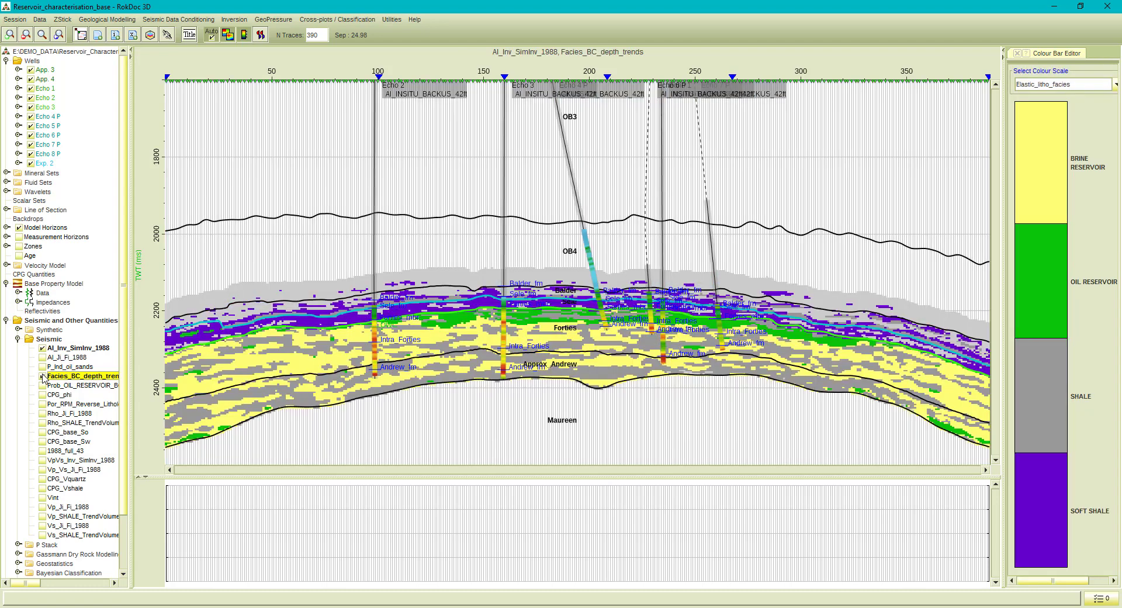
- Show the Facies logs for all wells on the section
right_click(27, 63)
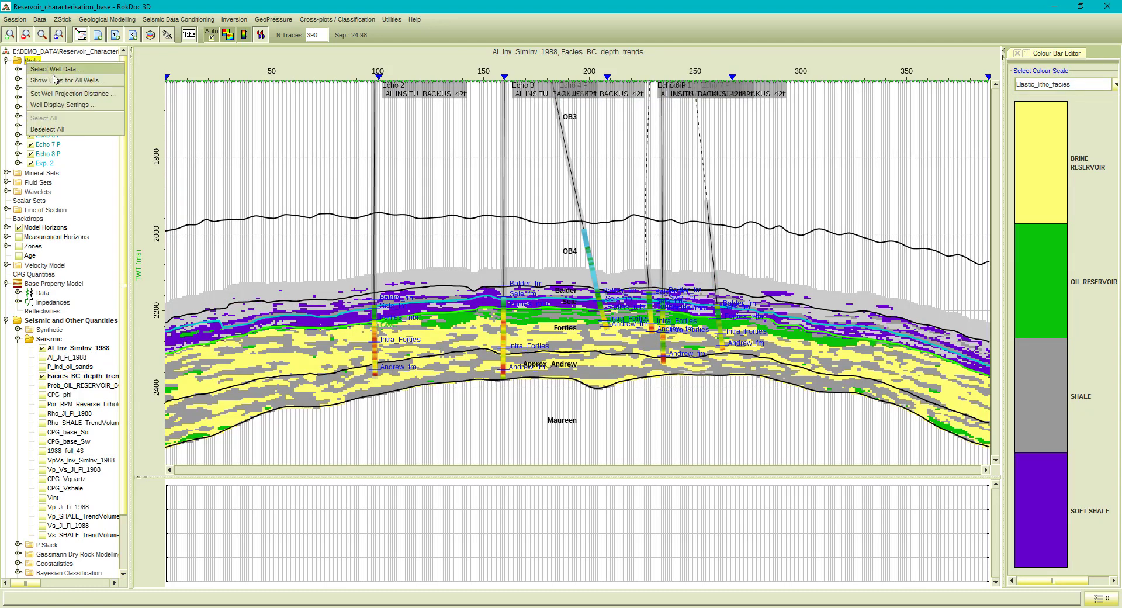
left_click(68, 84)
left_click(568, 265)
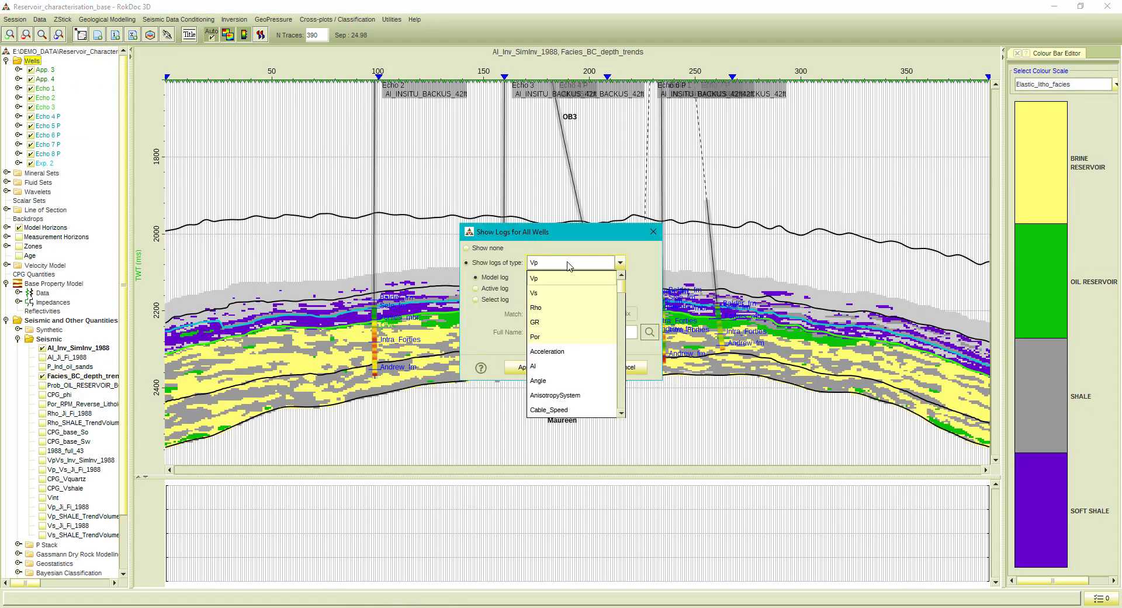
scroll(545, 334, "down", 5)
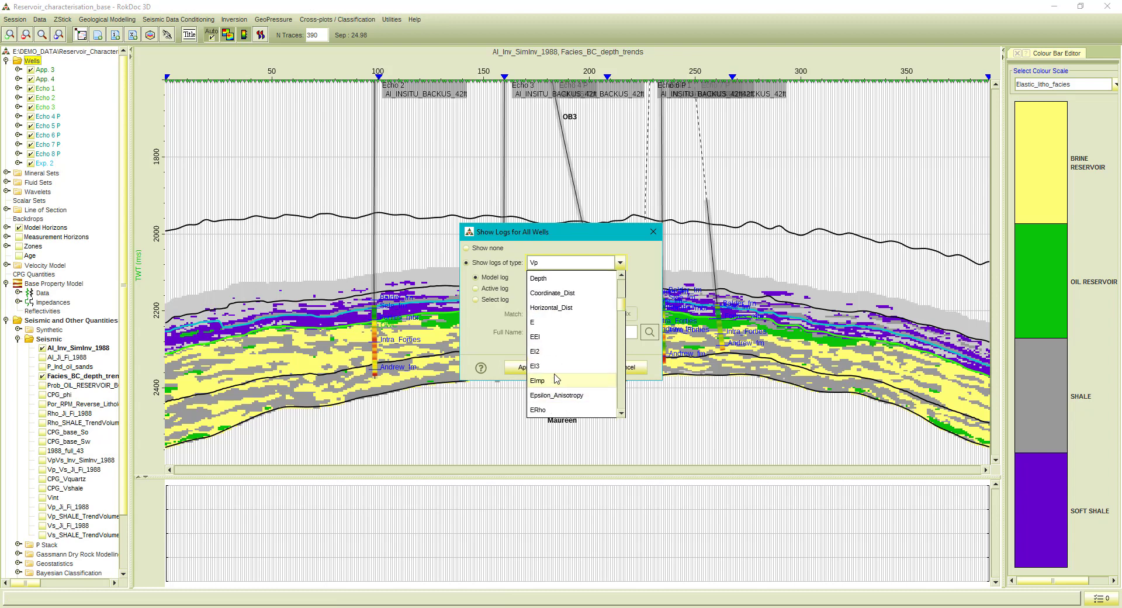
scroll(549, 396, "down", 3)
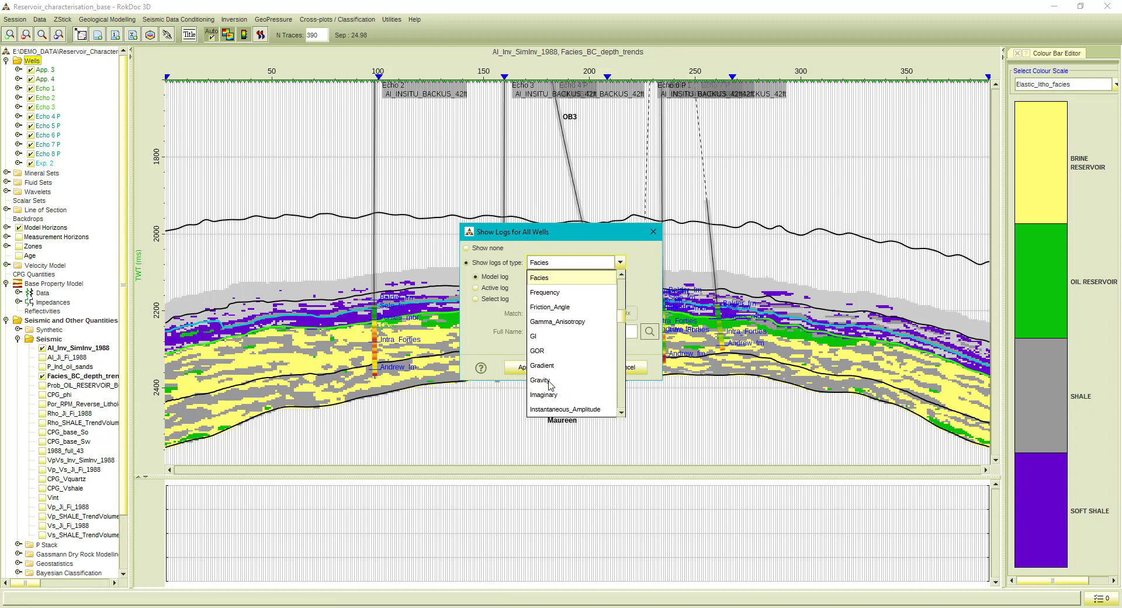
left_click(542, 364)
left_click(576, 367)
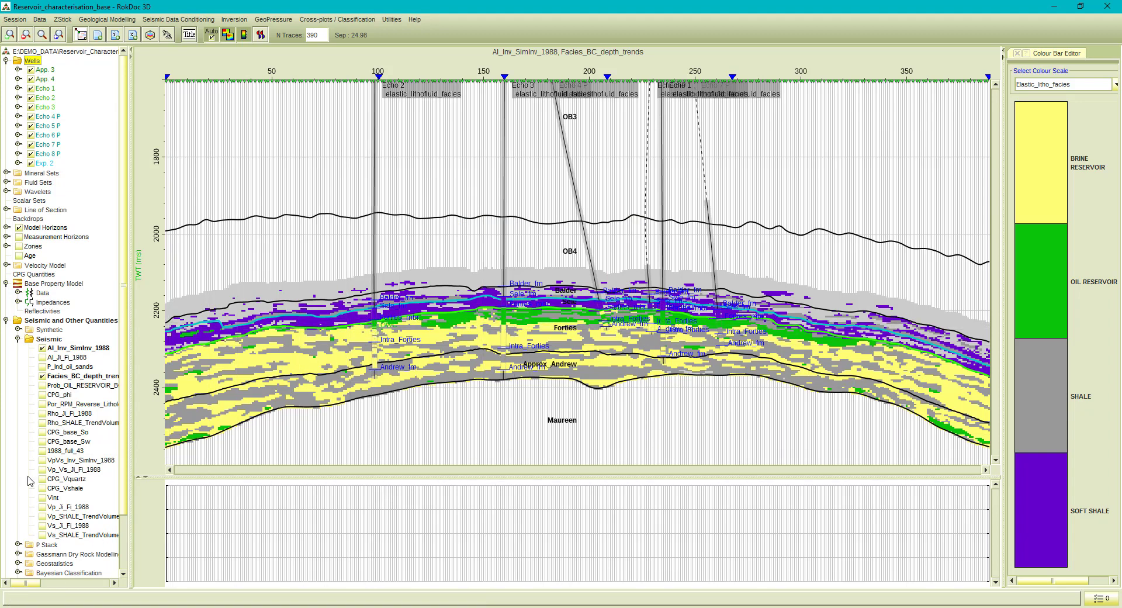
- Draw a Facies_BC_depth_trends map in the 3D Map Viewer along the Forties_TWT horizon with a 20 ms Z offset
left_click(81, 35)
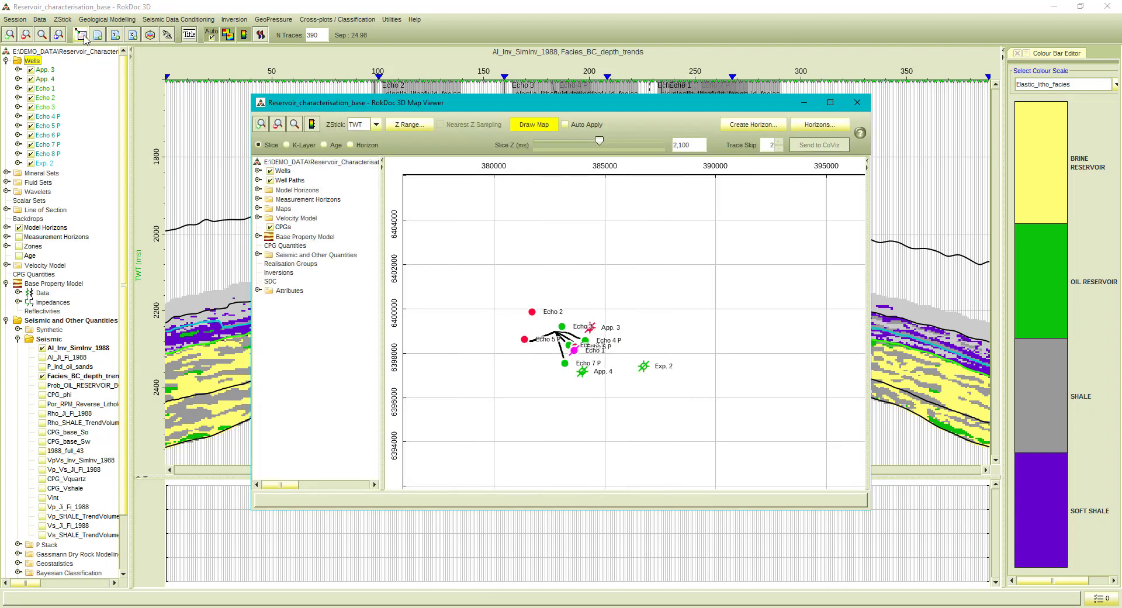
left_click(258, 255)
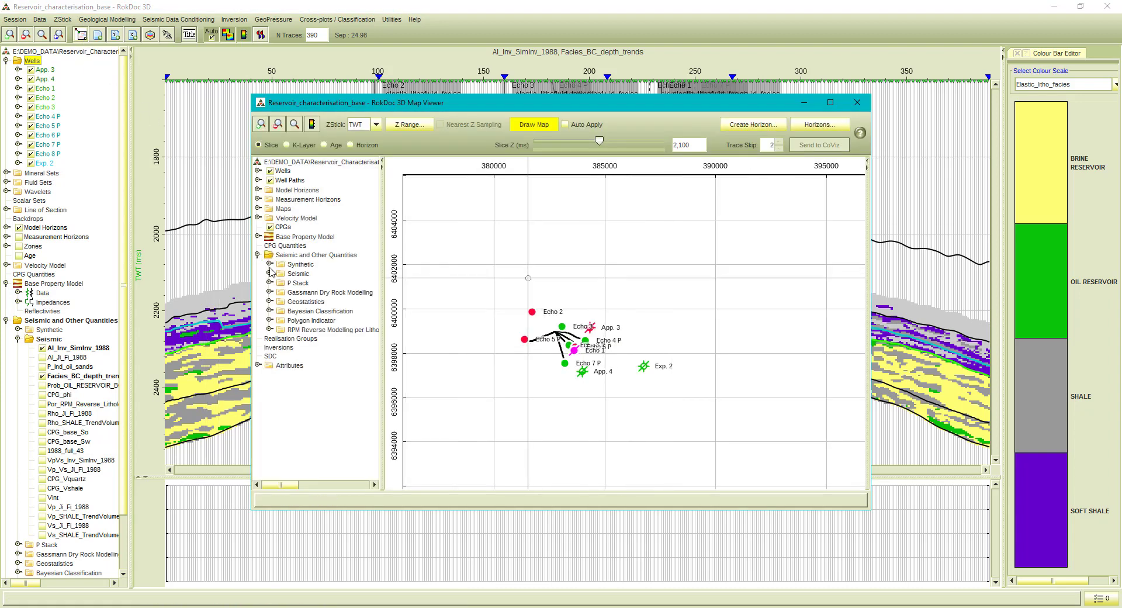
left_click(270, 273)
left_click(294, 312)
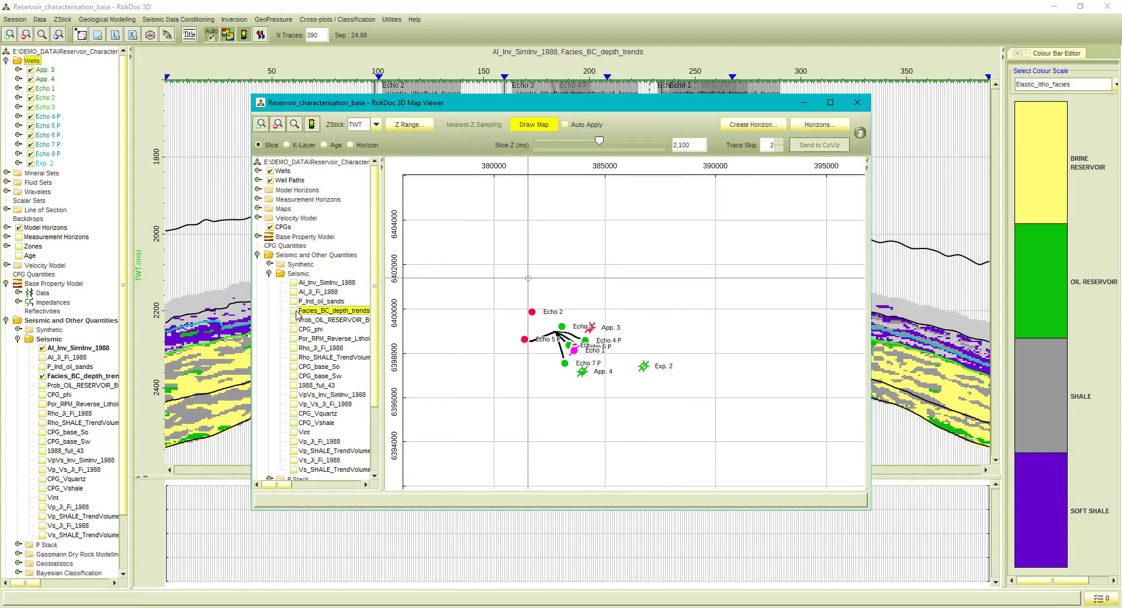
left_click(350, 145)
left_click(399, 146)
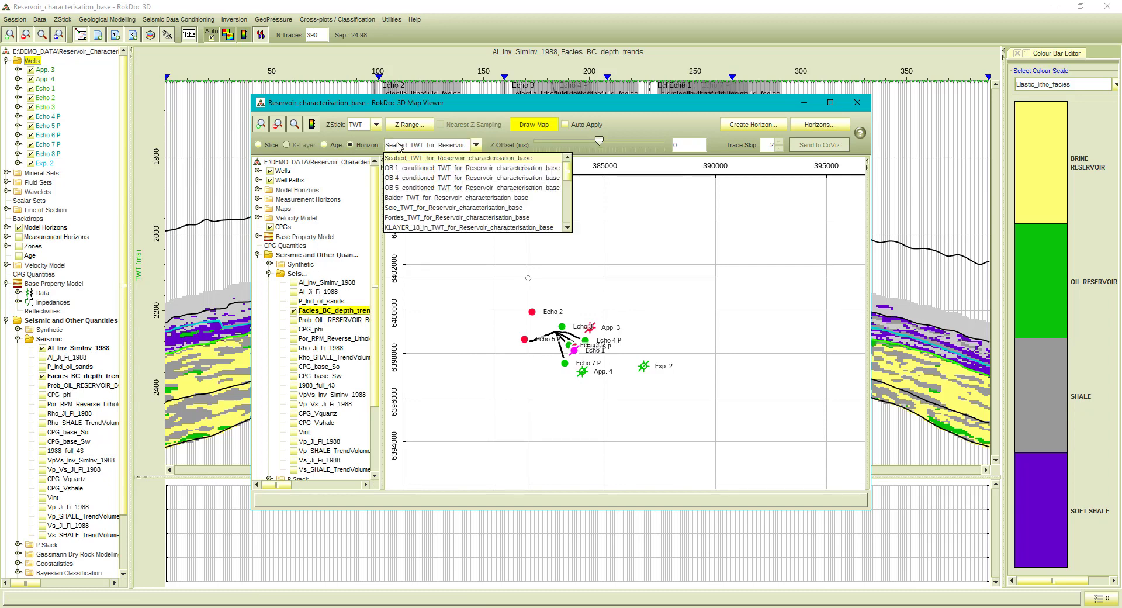
left_click(406, 217)
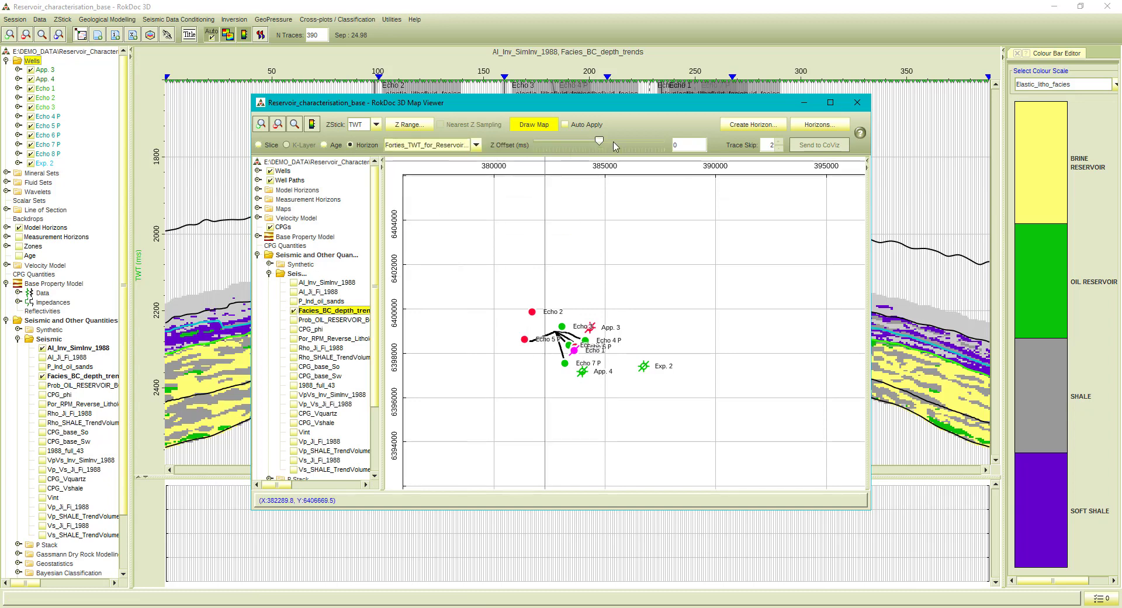
type("20")
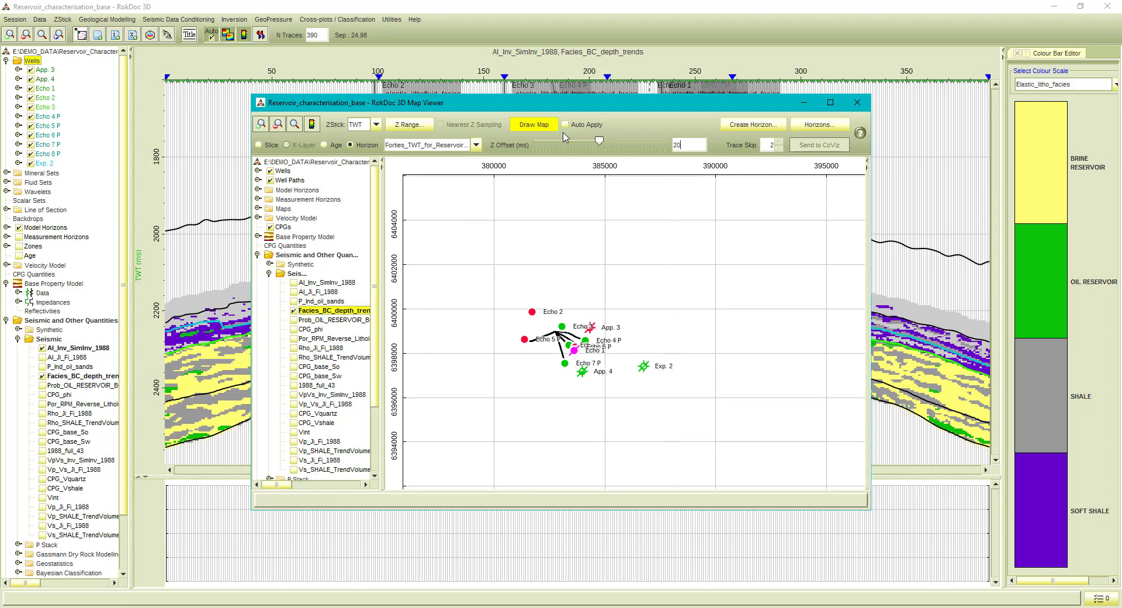
left_click(547, 125)
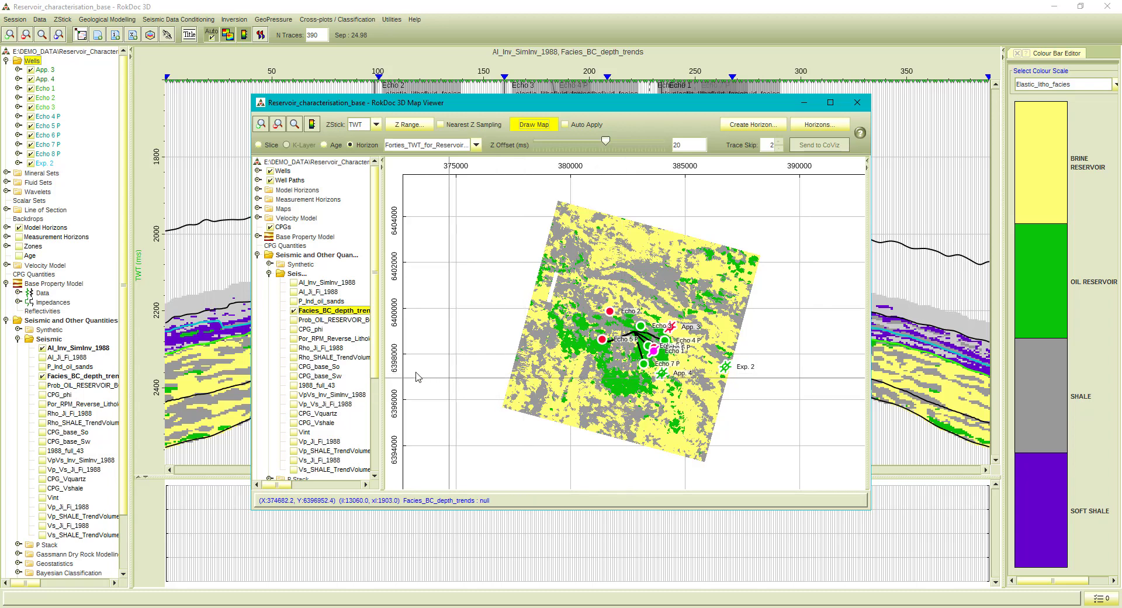
- Draw the Oil_sand_thickness attribute map in the map viewer
scroll(370, 397, "down", 1)
scroll(370, 397, "down", 4)
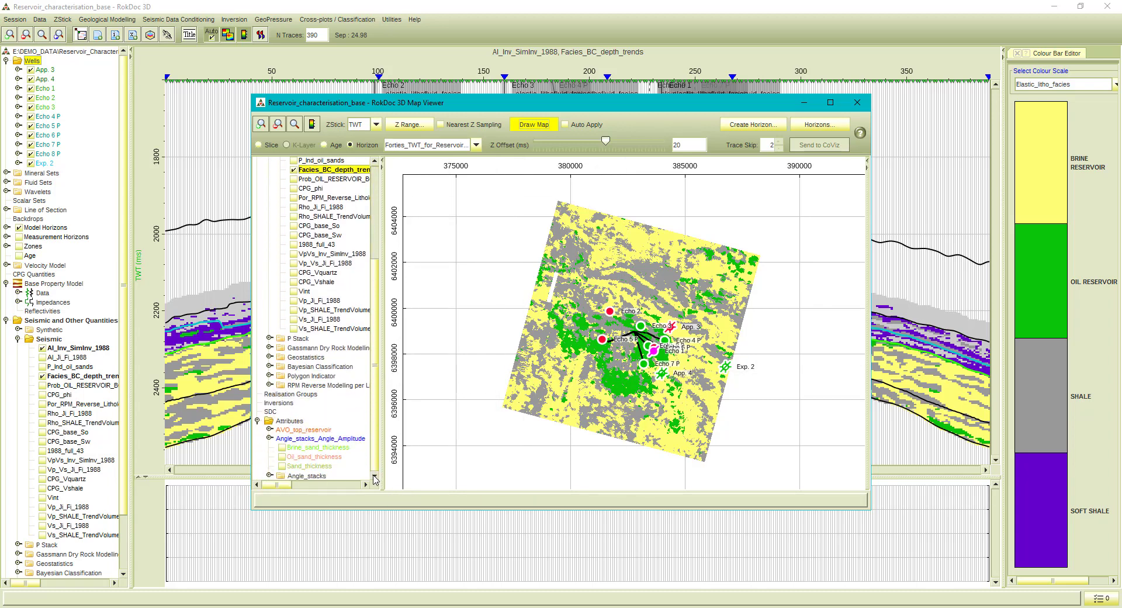
left_click(281, 456)
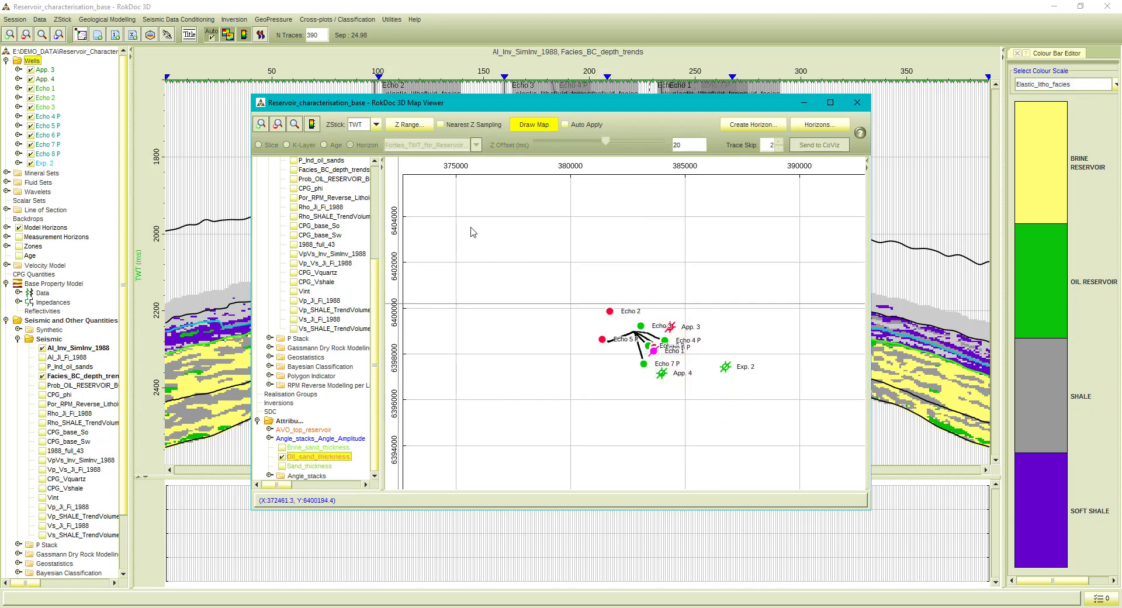
left_click(523, 125)
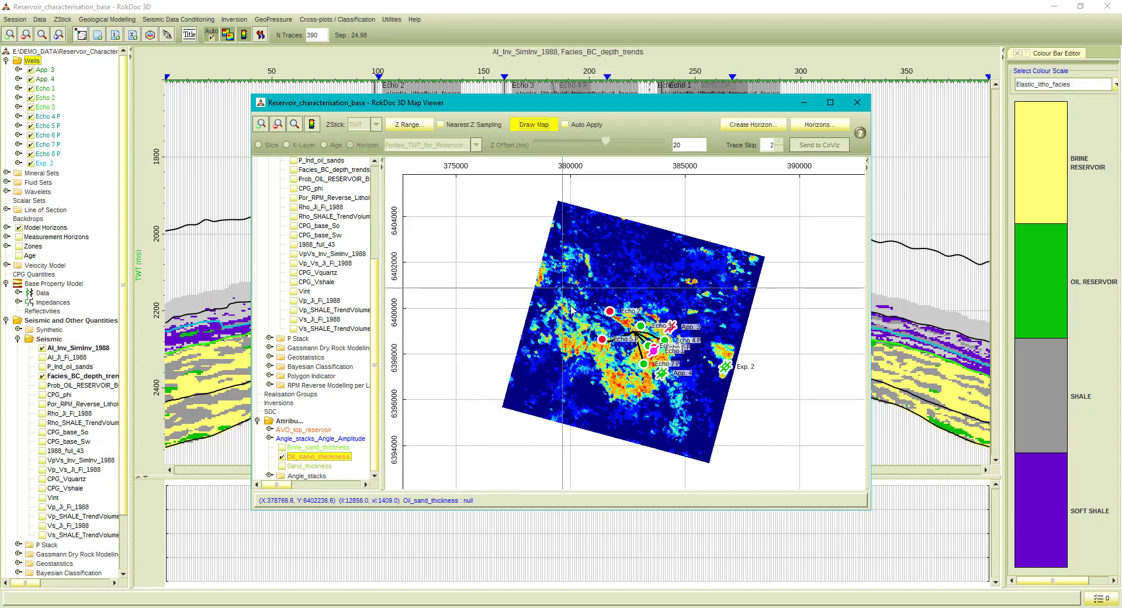
left_click(312, 124)
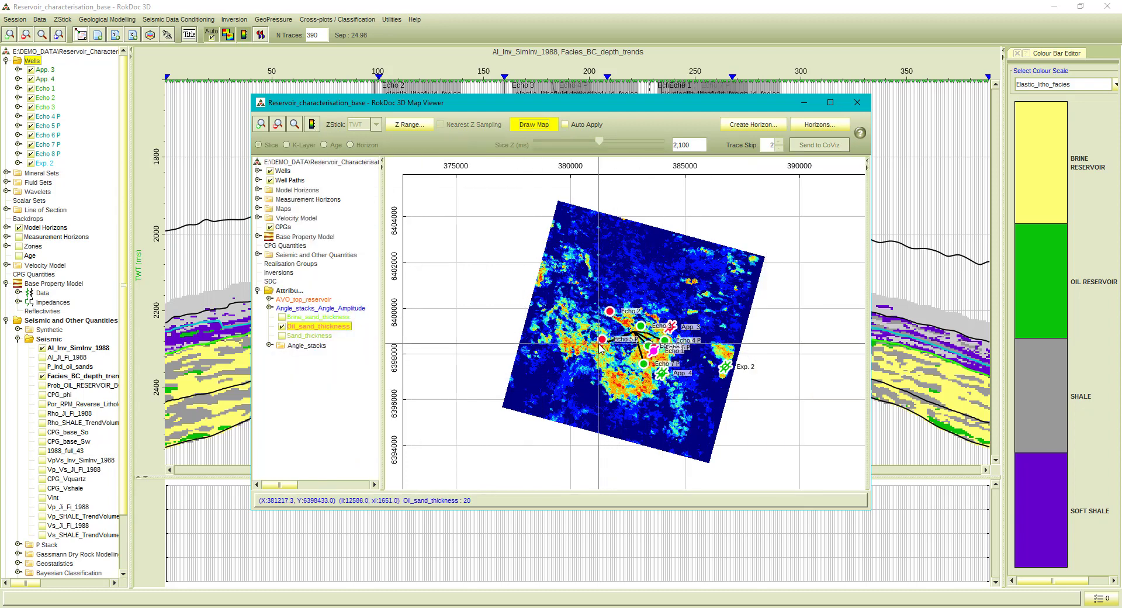
- Replace Oil_sand_thickness with a Prob_OIL_RESERVOIR_BC_depth_trends map along Forties_TWT with a 20 ms Z offset, and close the map viewer
left_click(283, 326)
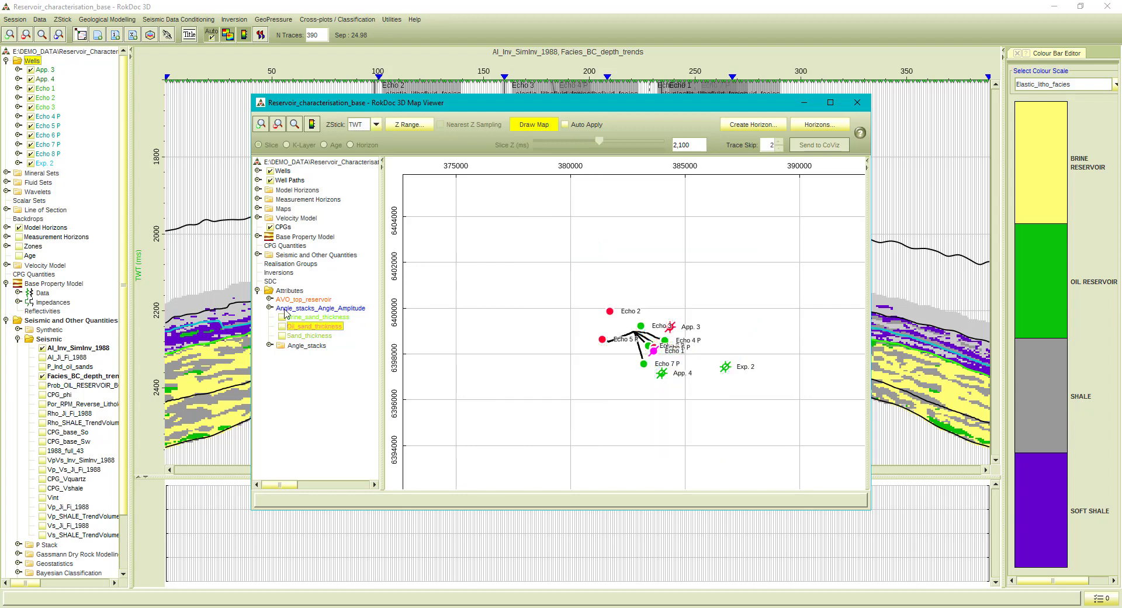
left_click(257, 256)
left_click(270, 273)
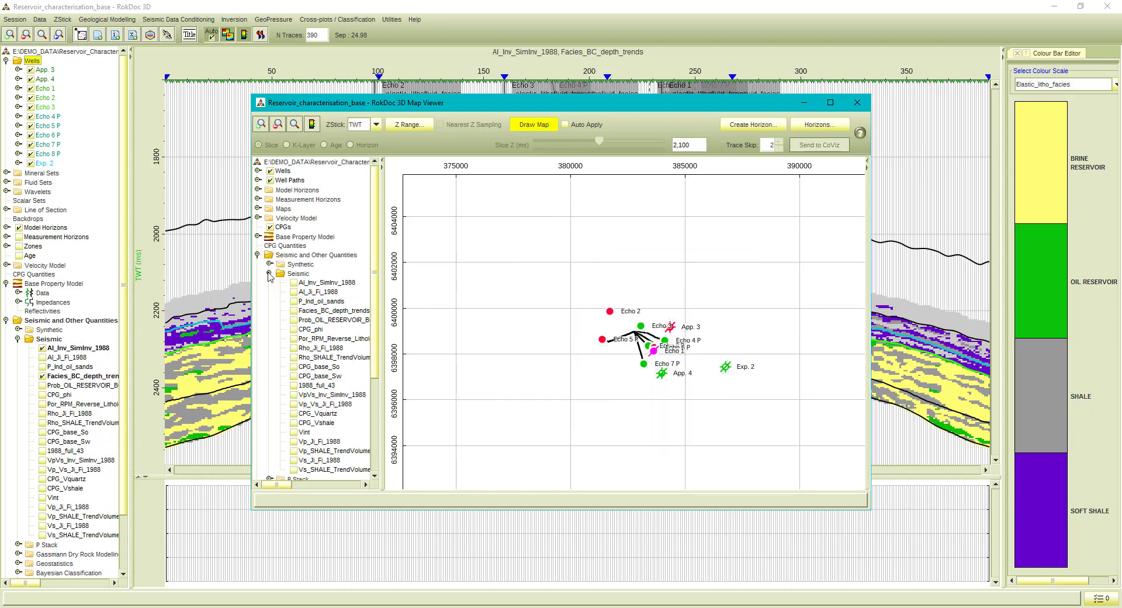
left_click(295, 321)
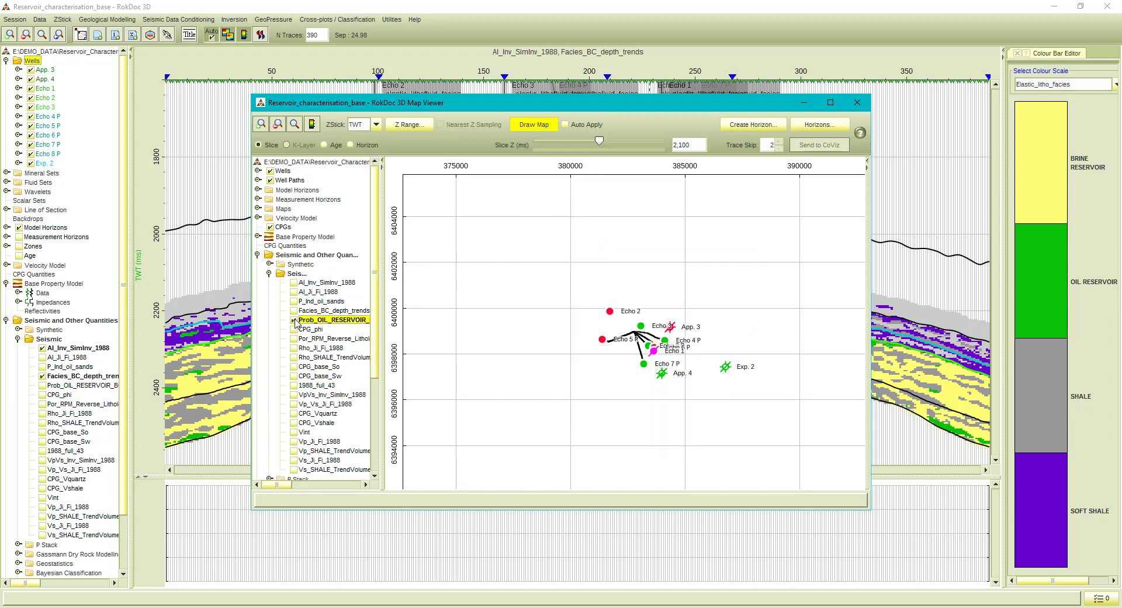
left_click(357, 146)
left_click(402, 146)
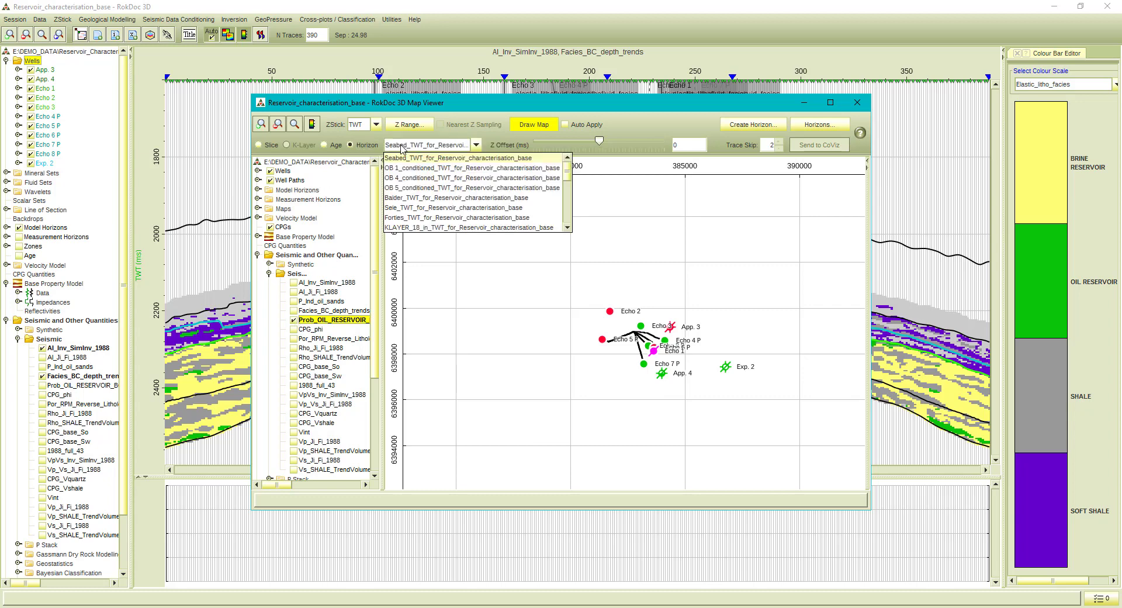
left_click(407, 214)
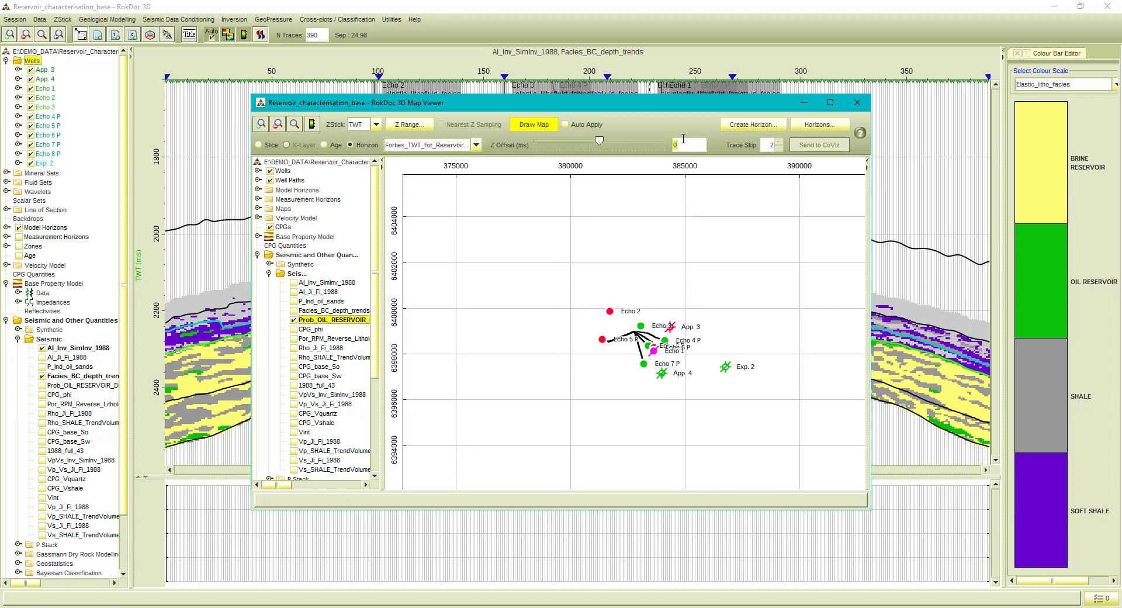
left_click(685, 141)
type("20")
left_click(540, 124)
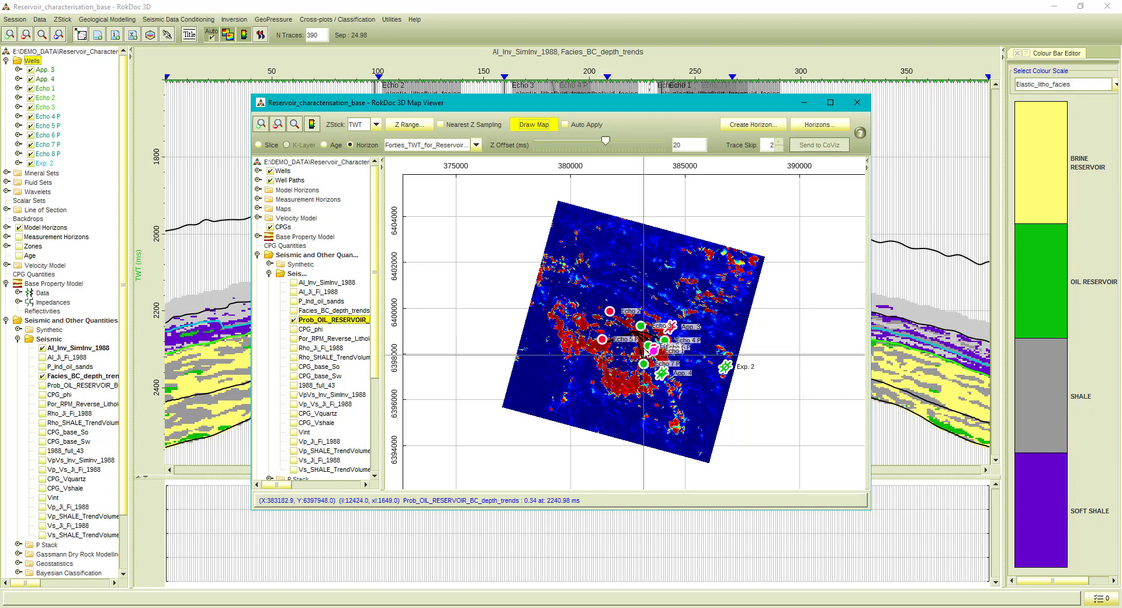
left_click(856, 102)
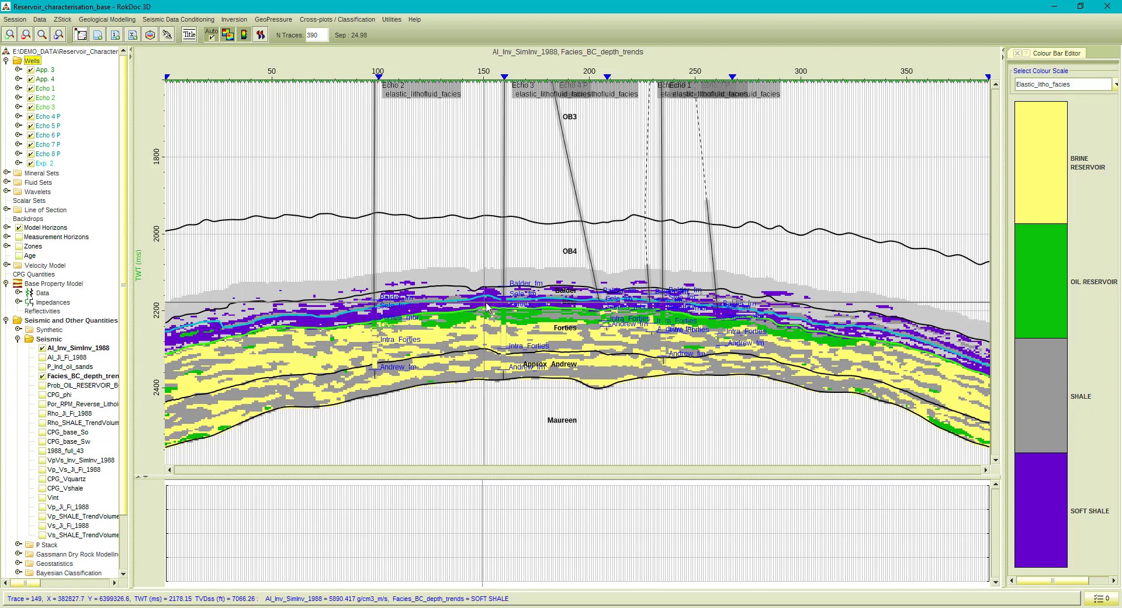
- Open a cross-plot and load the saved AI_VpVs_RPT view
left_click(363, 20)
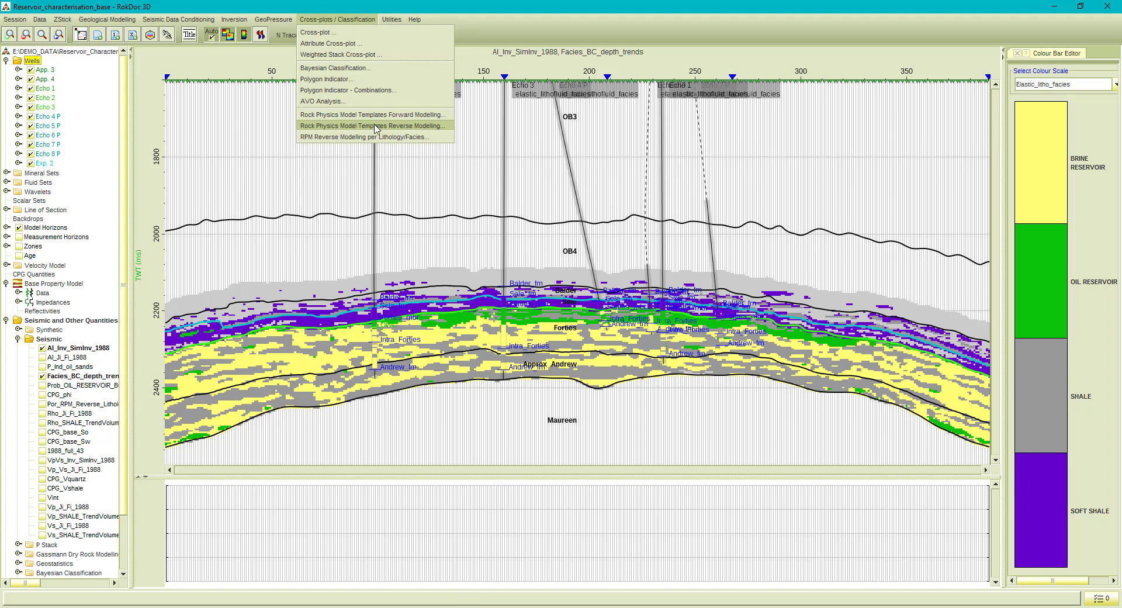
left_click(339, 32)
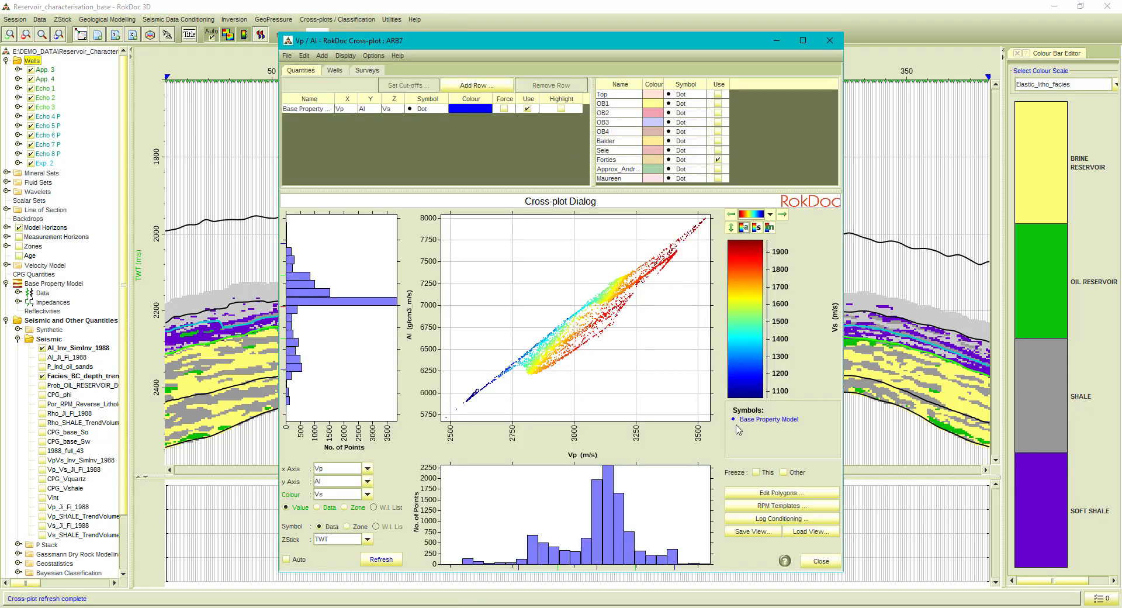
left_click(799, 533)
left_click(564, 305)
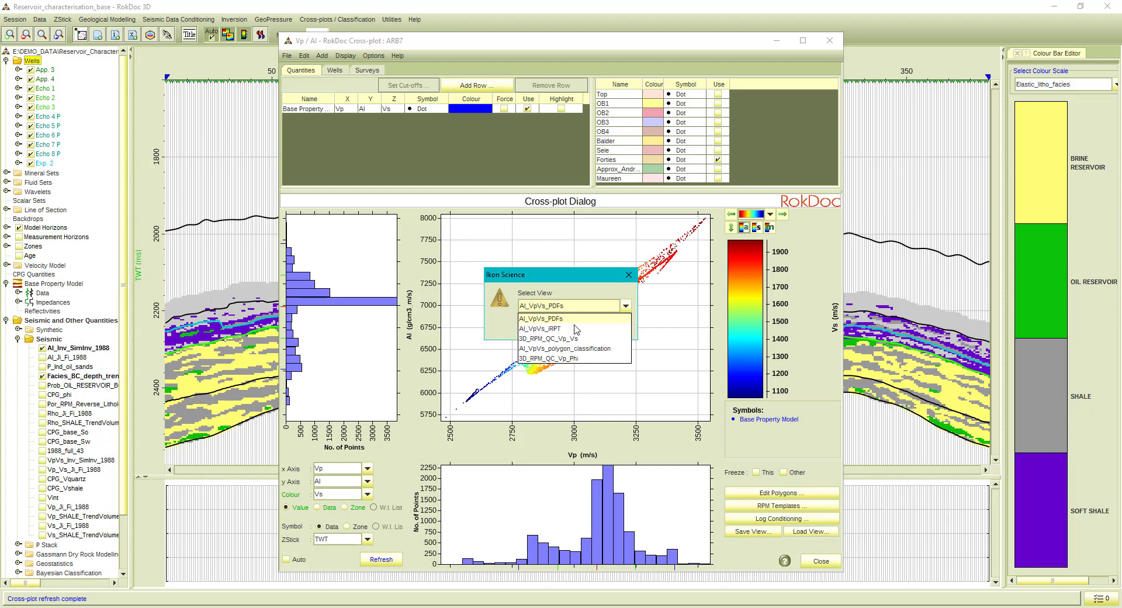
left_click(560, 329)
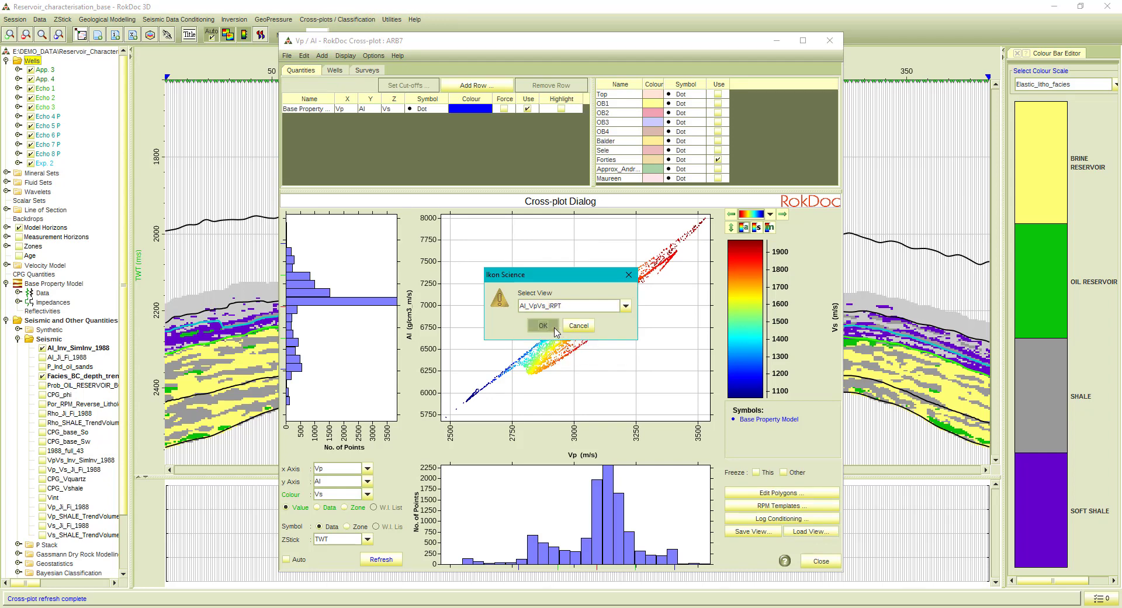
left_click(547, 325)
left_click(555, 325)
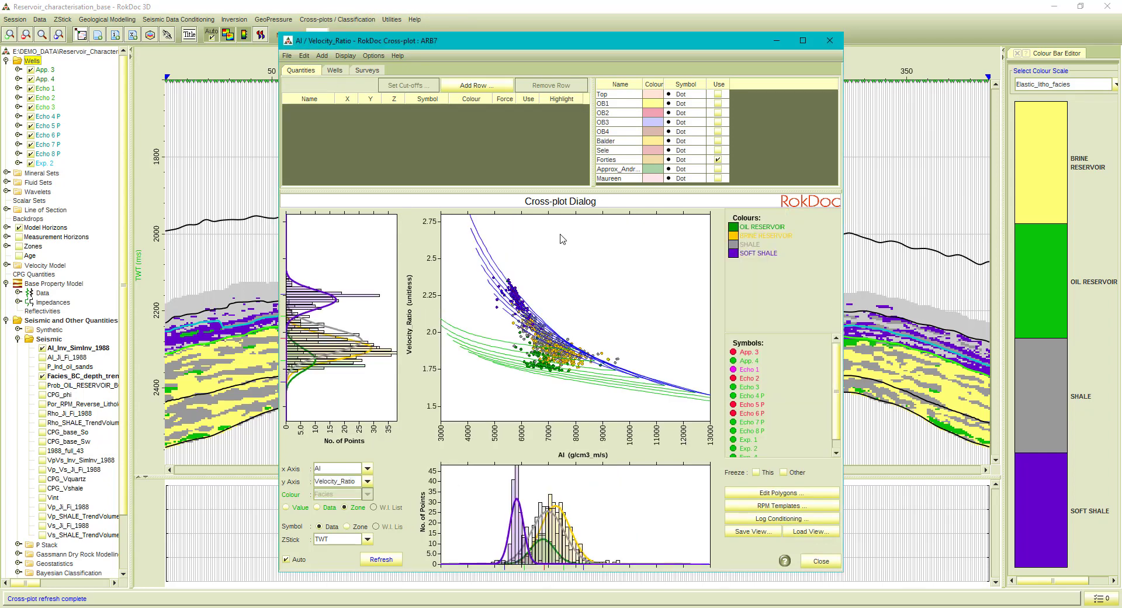
- Review the cross-plot's well selection, enlarge the plot area to examine the templates against the well data, and close the cross-plot
left_click(344, 72)
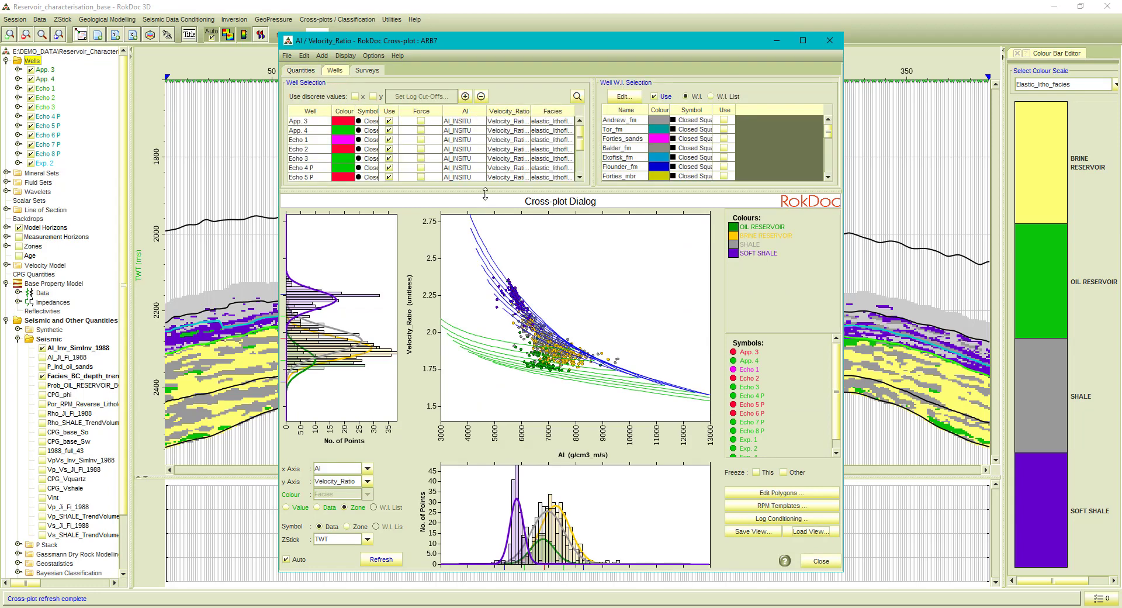
left_click_drag(485, 191, 488, 42)
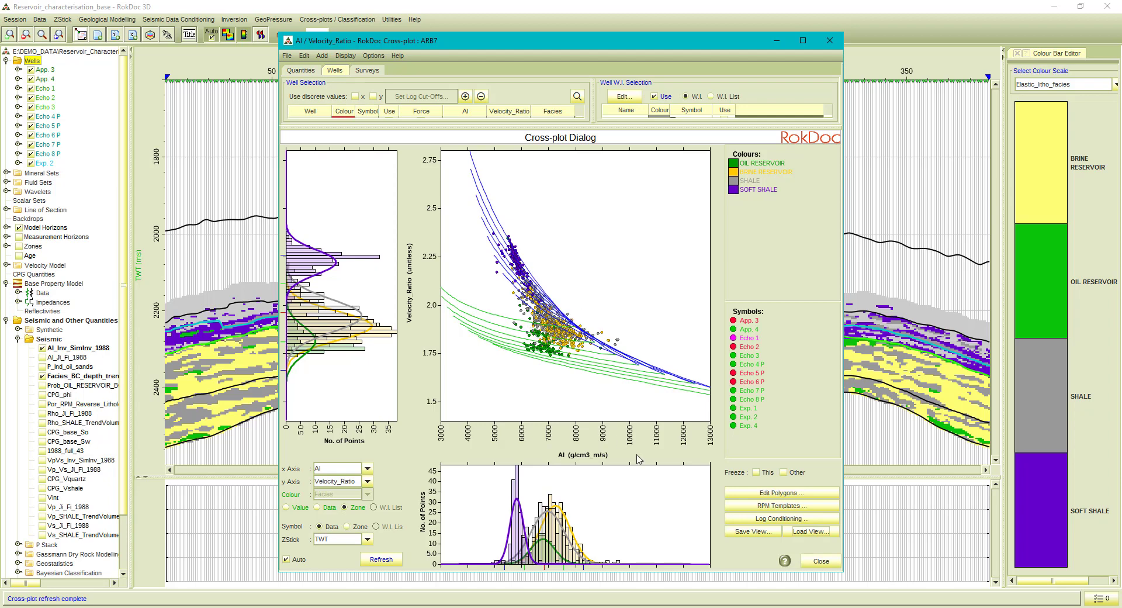
left_click(820, 561)
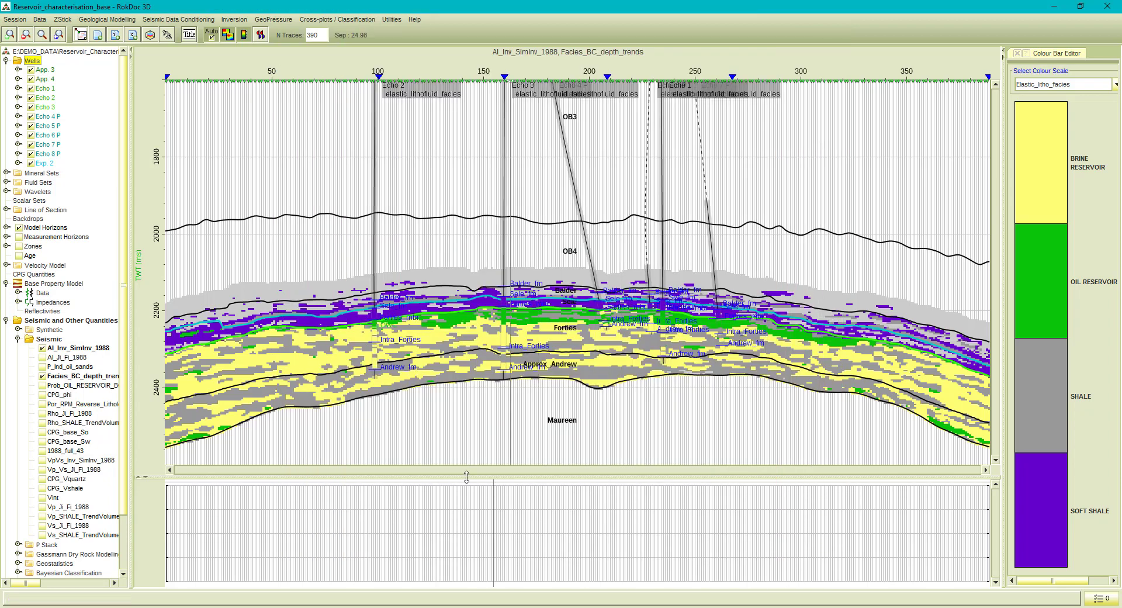
- Display the Por_RPM_Reverse_Lithology_Facies porosity volume on the section, toggling it to compare against Facies_BC_depth_trends
left_click(42, 404)
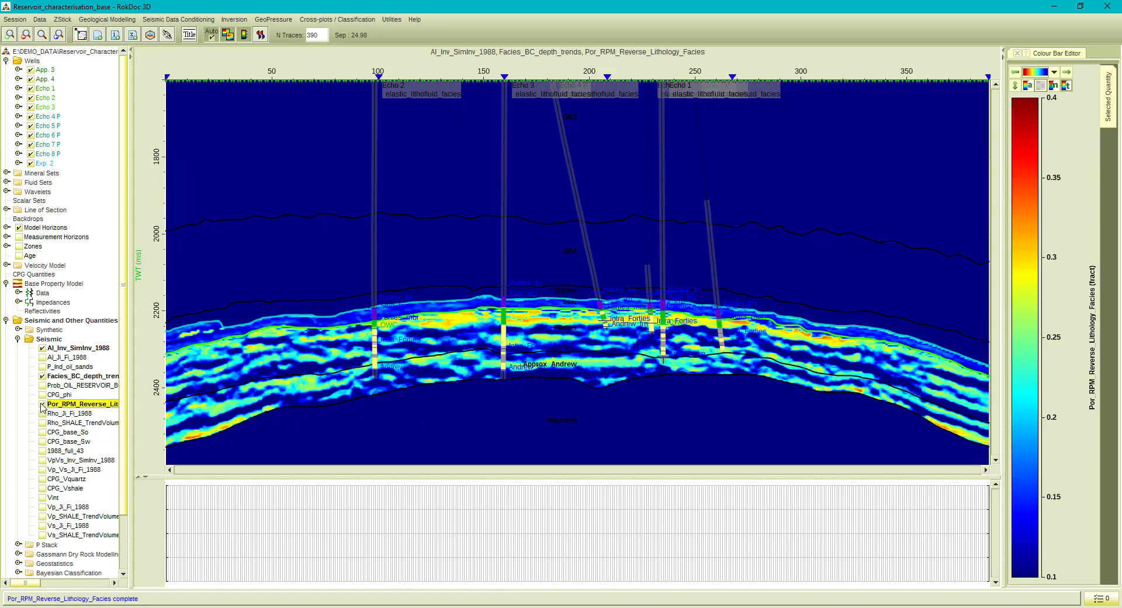
left_click(42, 403)
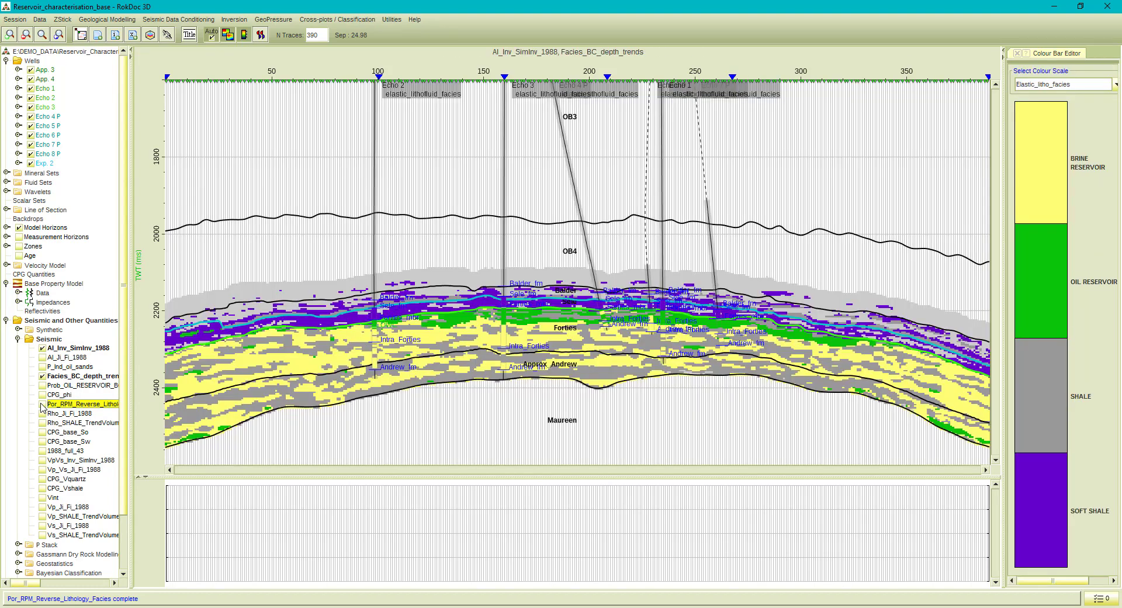
left_click(42, 404)
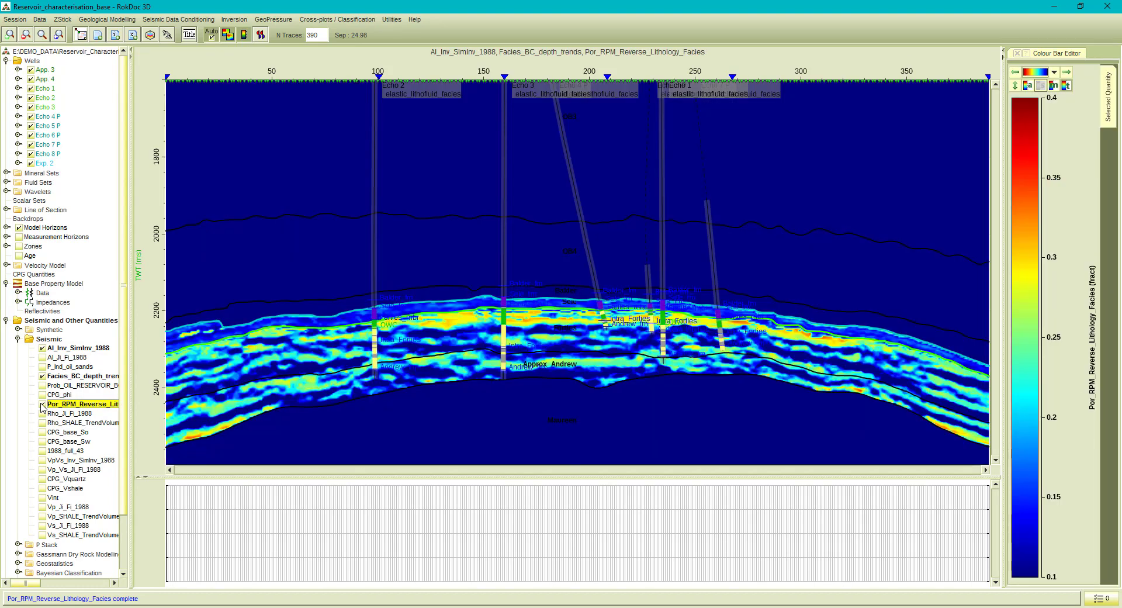
- Draw a Por_RPM_Reverse_Lithology_Facies map along the Forties_TWT horizon with a 20 ms Z offset, and close the map viewer
left_click(81, 35)
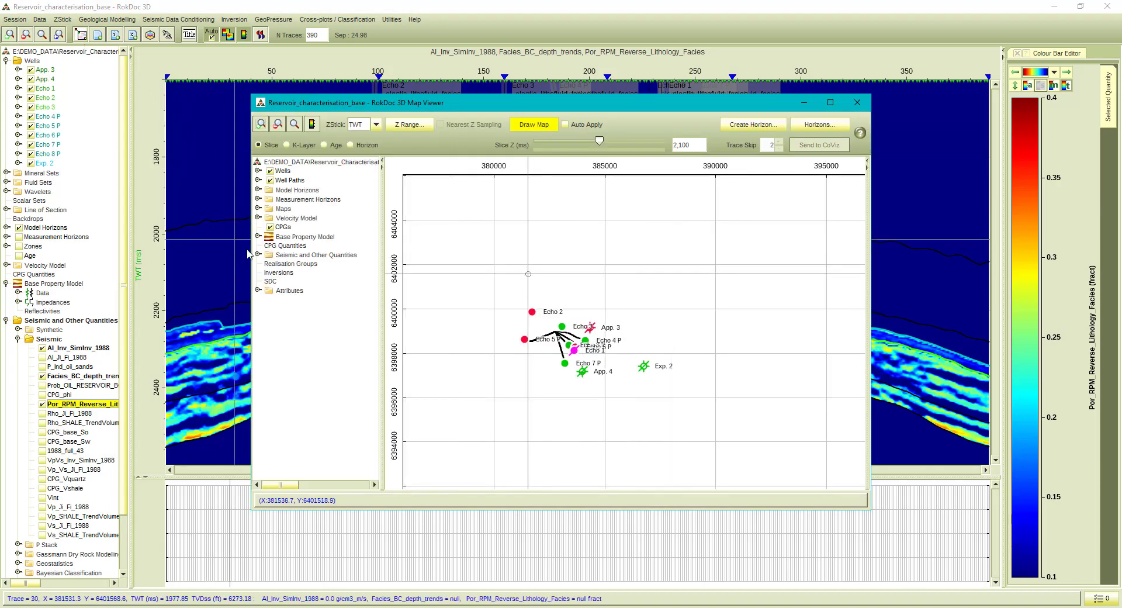
left_click(269, 273)
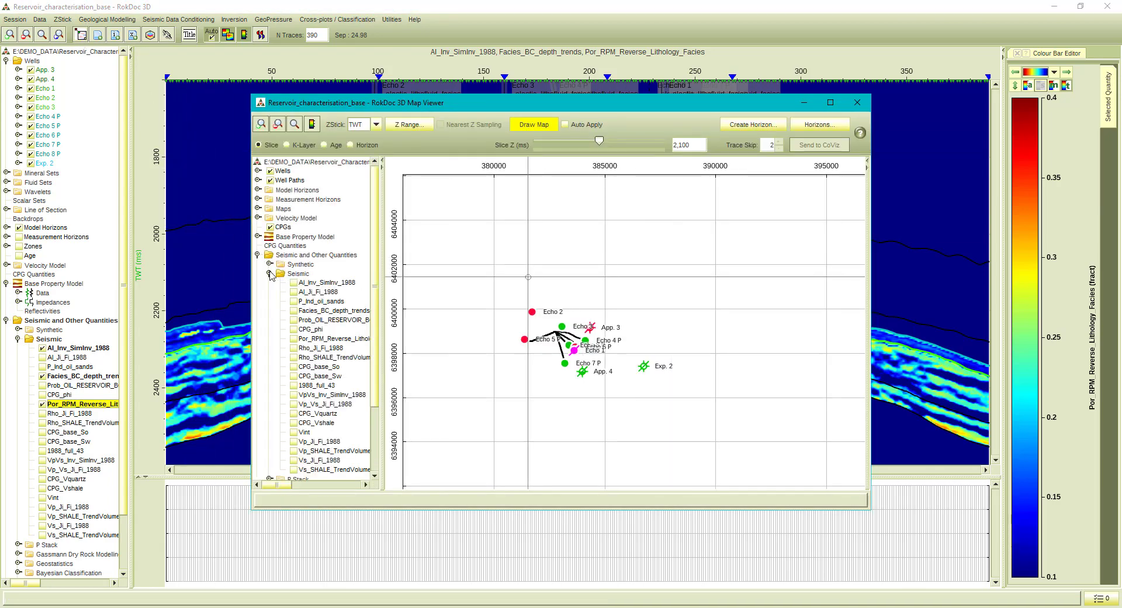
left_click(294, 338)
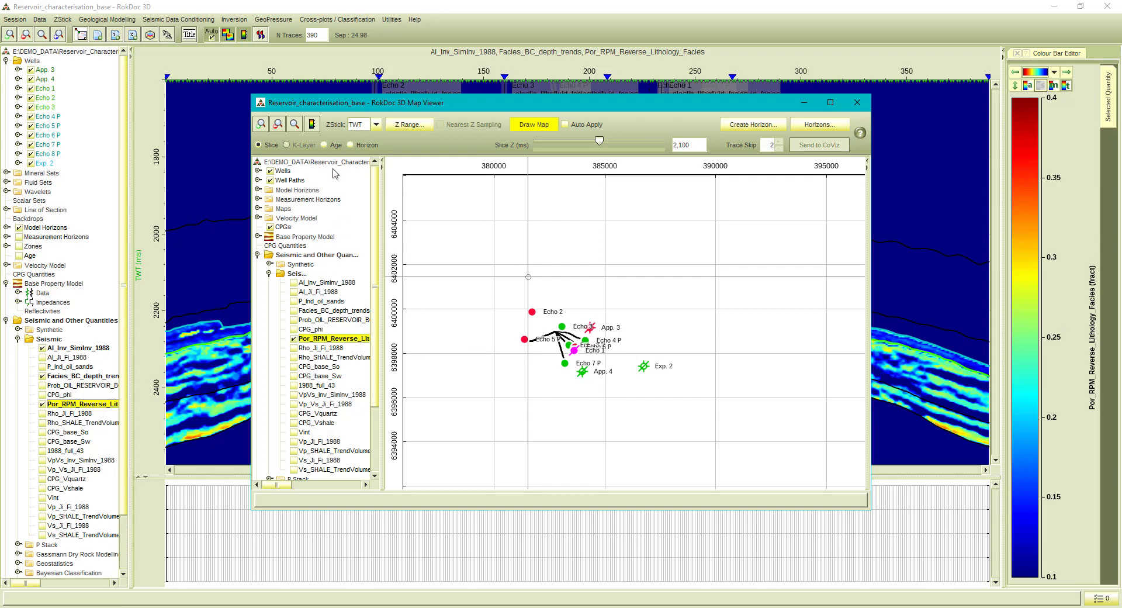
left_click(366, 145)
left_click(412, 148)
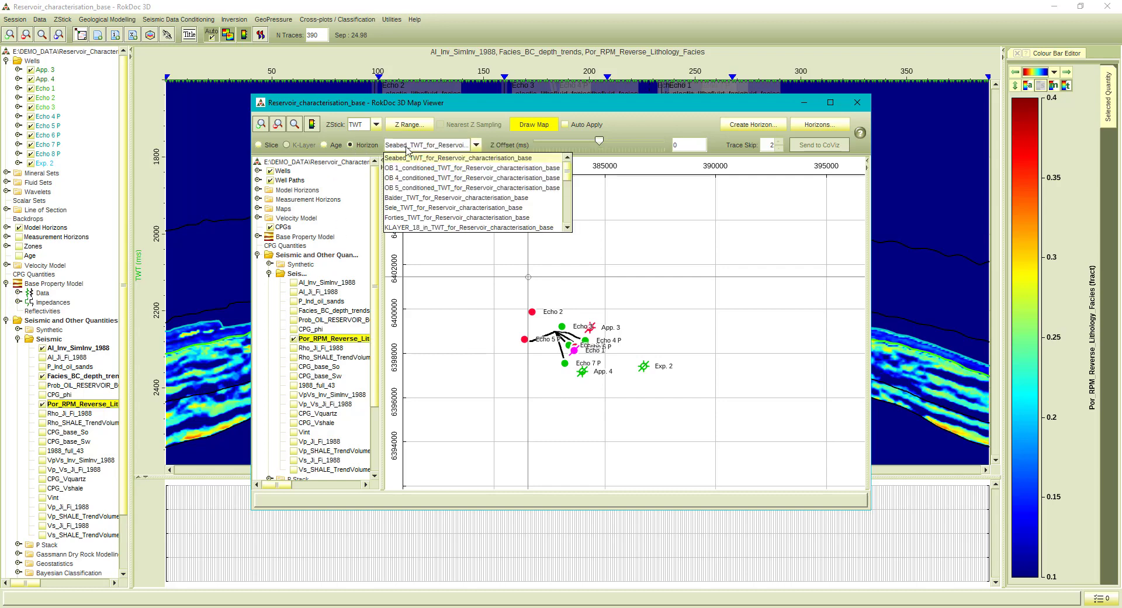
left_click(409, 218)
left_click(704, 147)
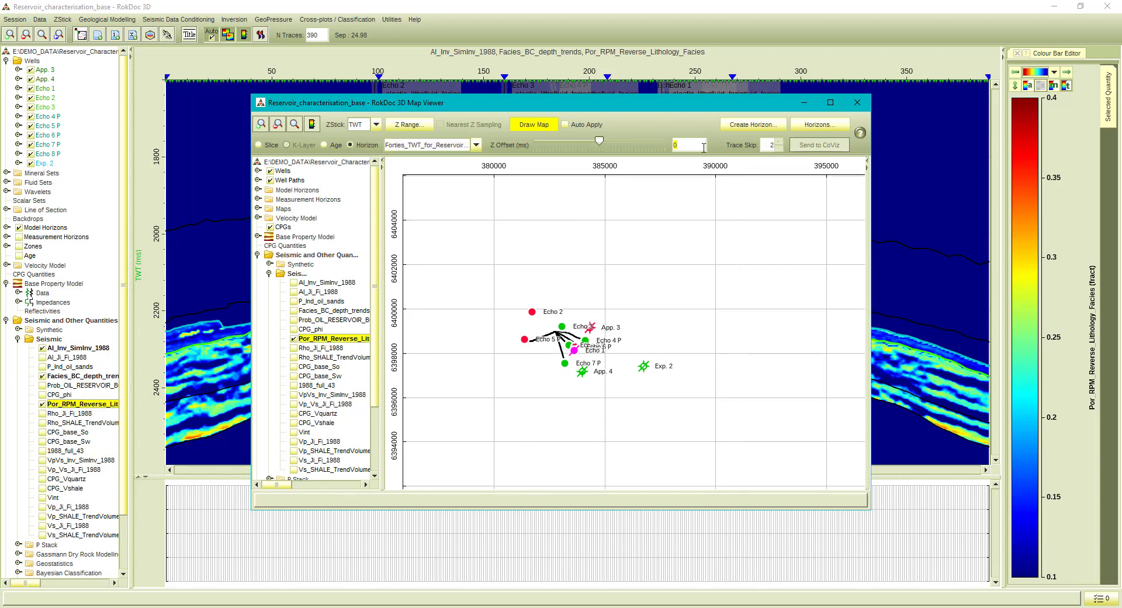
left_click(549, 124)
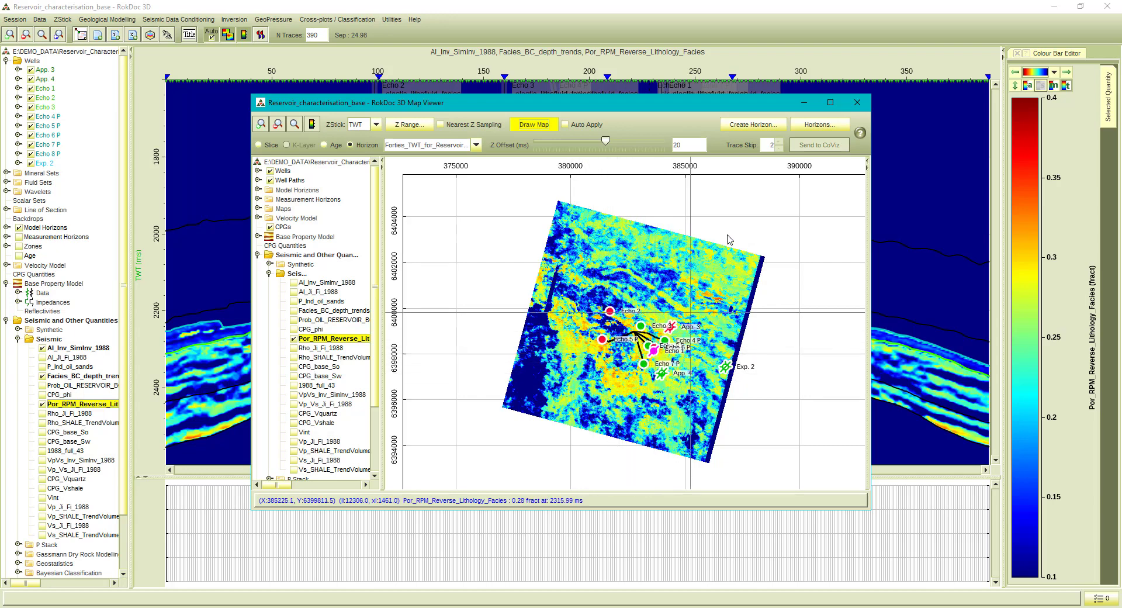
left_click(856, 103)
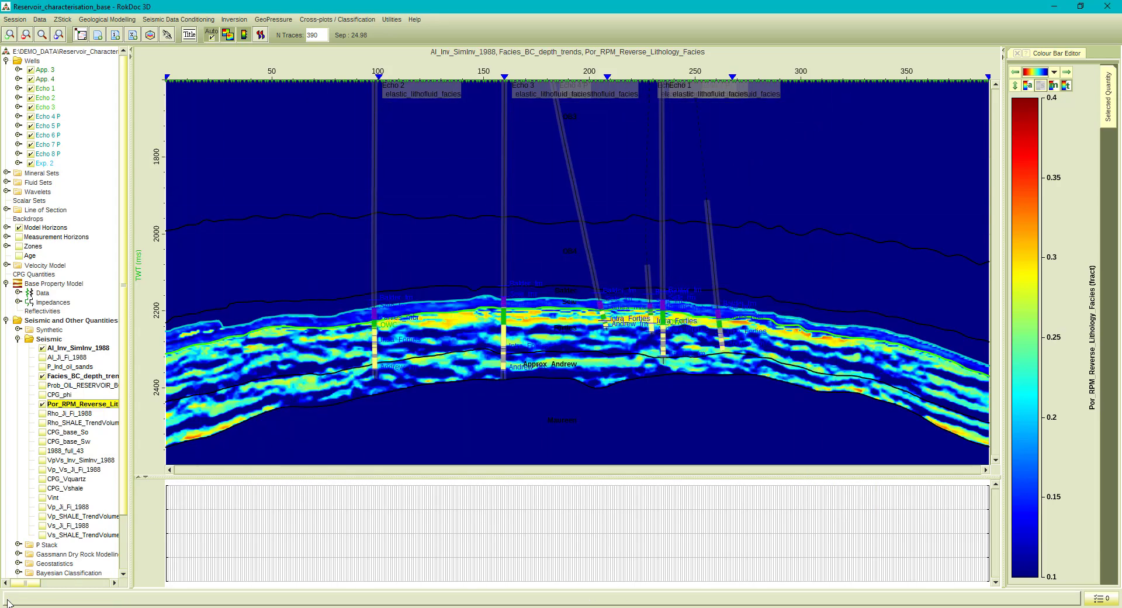
- Switch to the CoViz 3D viewer and move the inline slice of the 1988_full_43 volume to 12,299
left_click(149, 35)
left_click(7, 34)
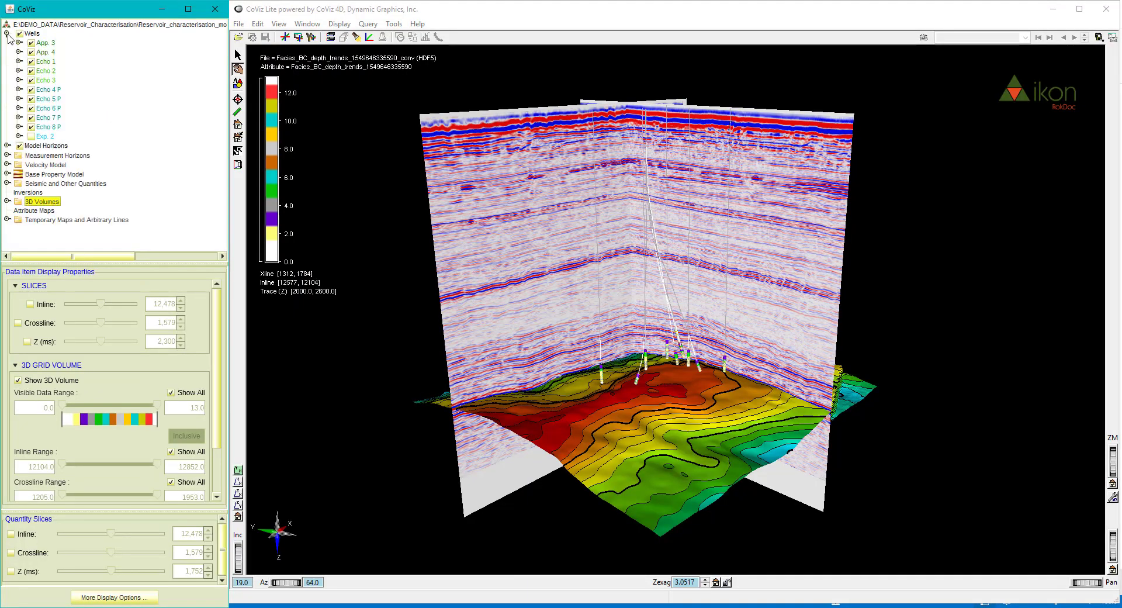
left_click(7, 34)
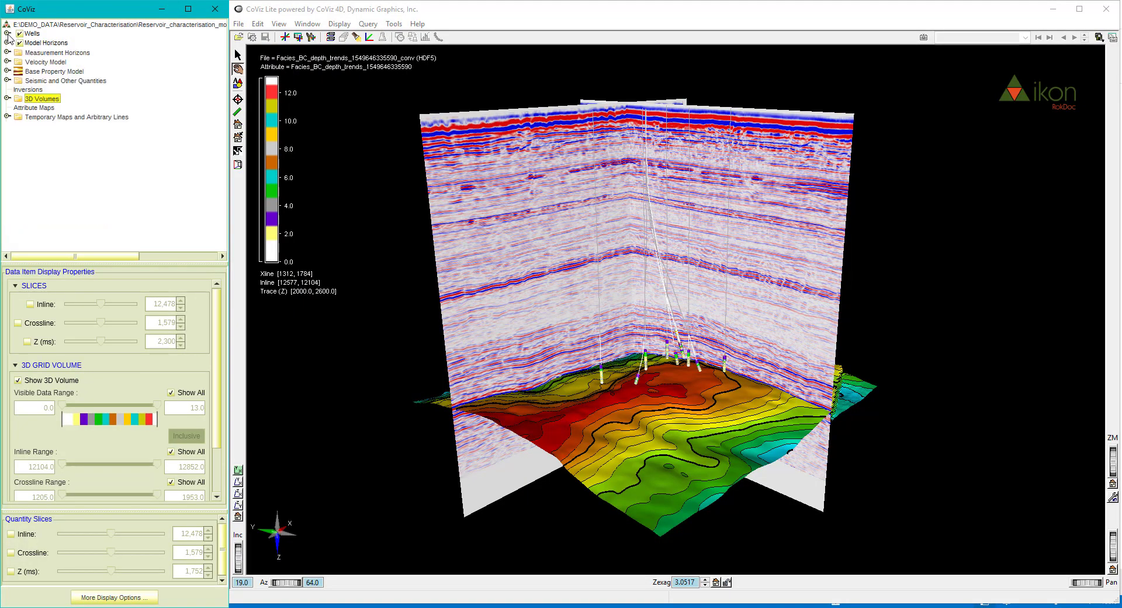
left_click(7, 80)
left_click(8, 99)
left_click(51, 60)
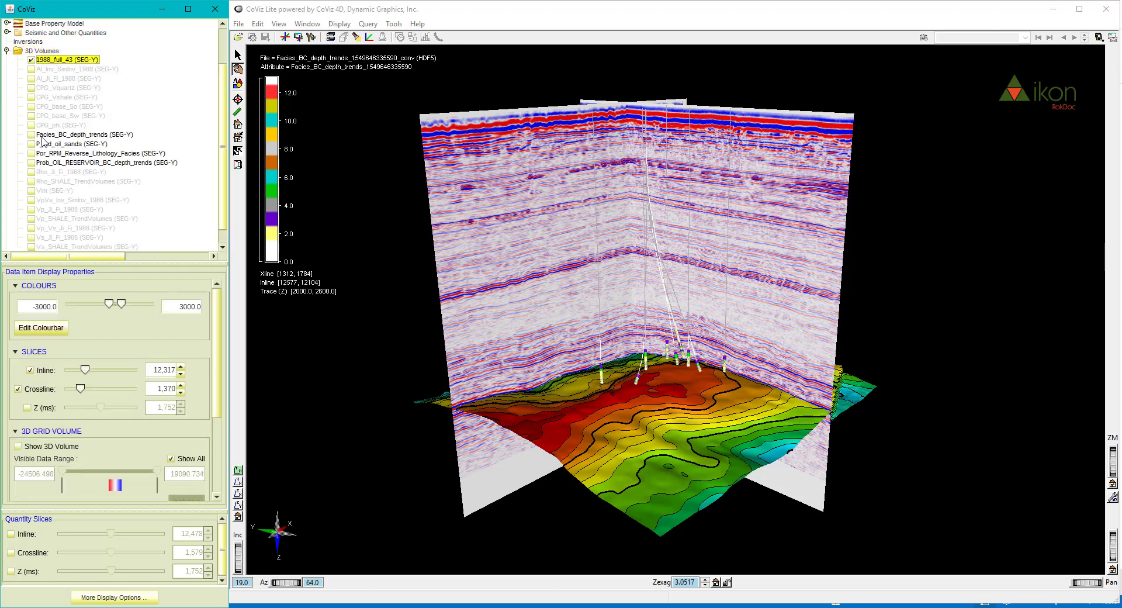
mouse_move(86, 369)
left_mouse_down()
mouse_move(111, 375)
mouse_move(84, 376)
left_mouse_up()
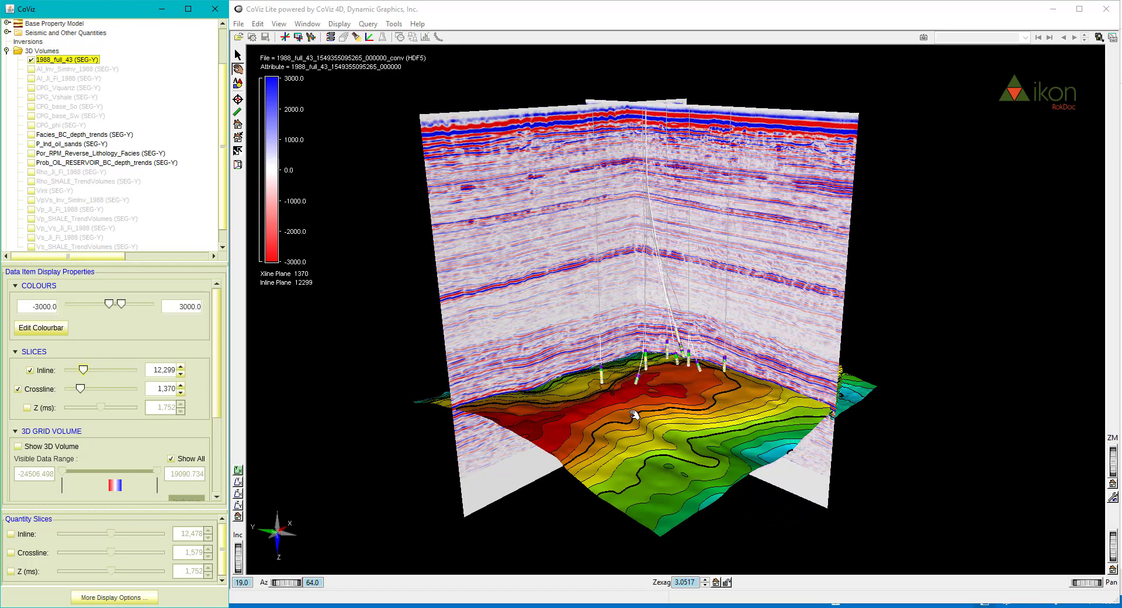
- Show the Facies_BC_depth_trends 3D volume around the wells for comparison with the facies logs along the well paths
scroll(655, 388, "up", 3)
scroll(655, 388, "up", 5)
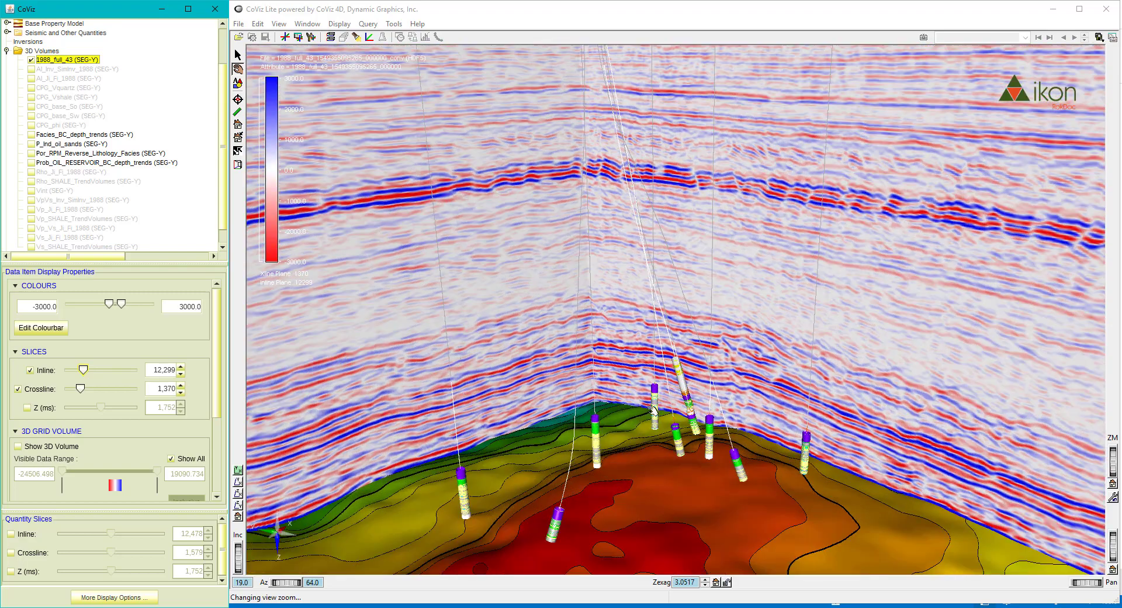
left_click_drag(651, 411, 654, 330)
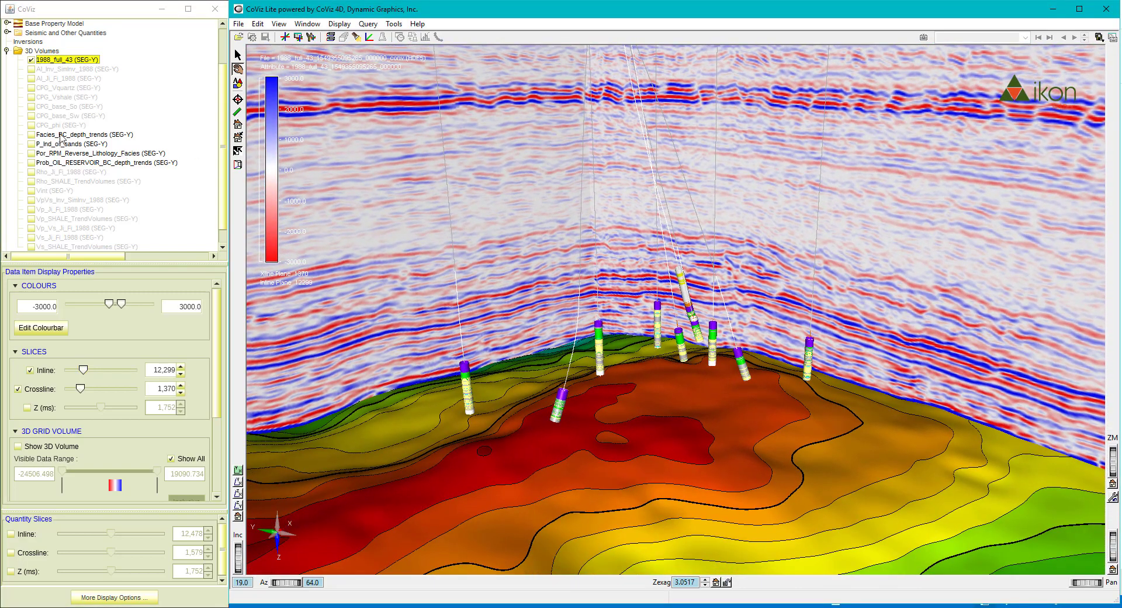
left_click(31, 135)
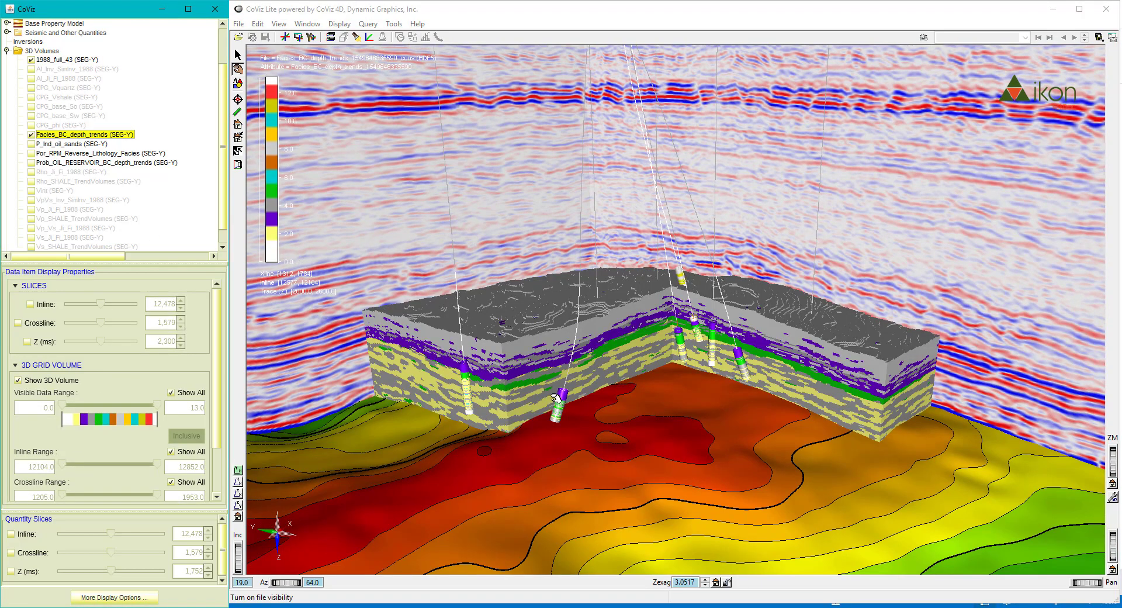
left_click_drag(569, 400, 545, 392)
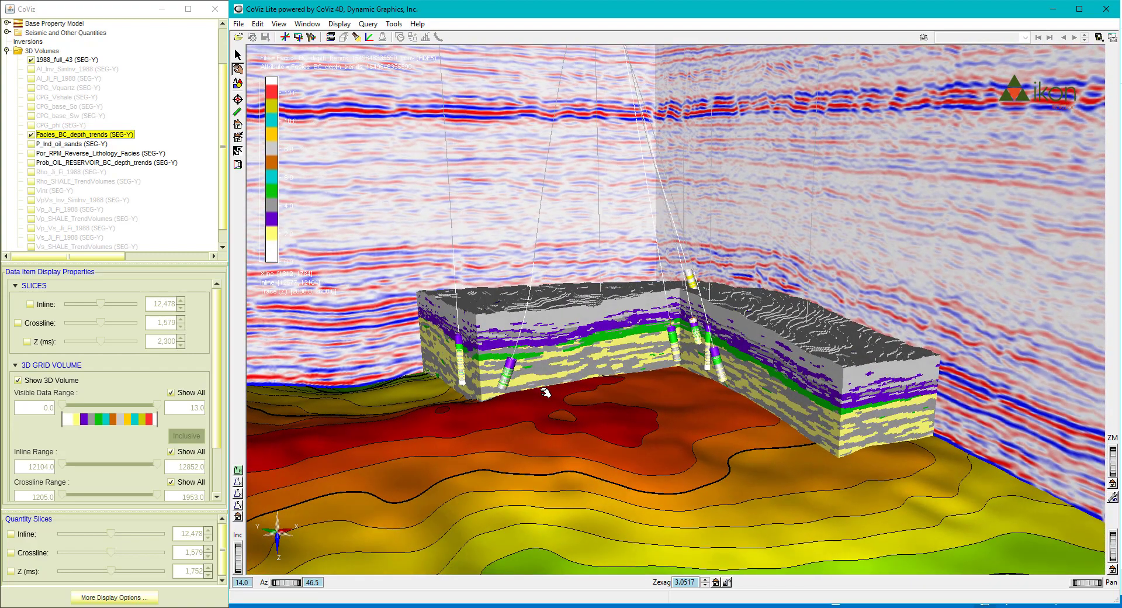